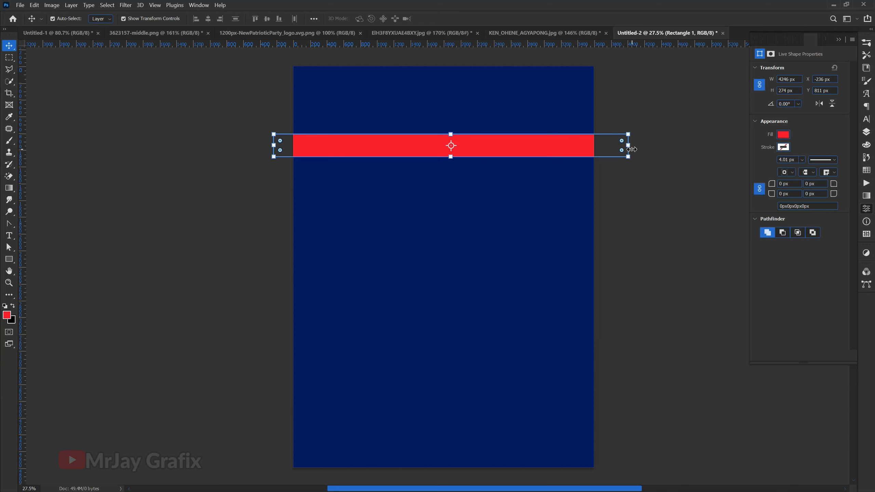
Step: Skew the red bar upward by about 10° towards its right end, and collapse its left end to a point
right_click(485, 149)
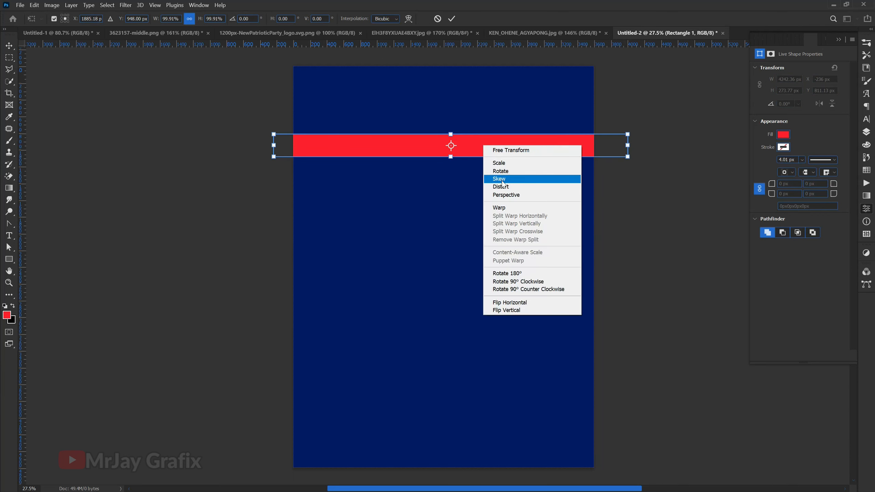
left_click(502, 180)
left_click_drag(625, 128, 621, 87)
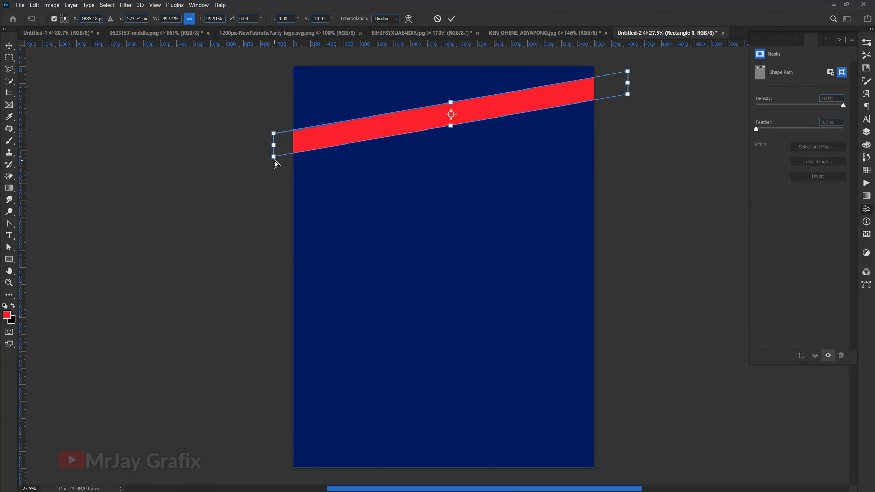
left_click_drag(275, 161, 273, 140)
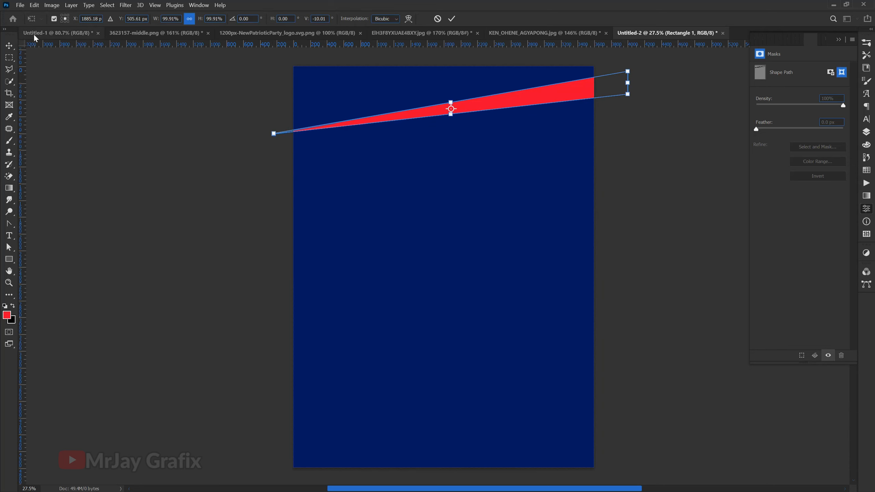
left_click(9, 46)
Step: Reposition the red wedge near the top of the poster so it spans the full page width
left_click_drag(534, 97, 533, 117)
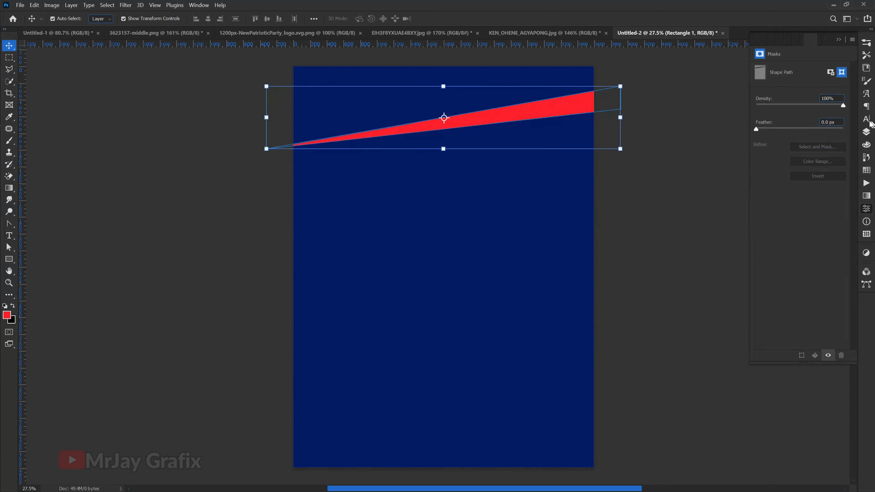
left_click(866, 132)
left_click_drag(505, 128, 503, 123)
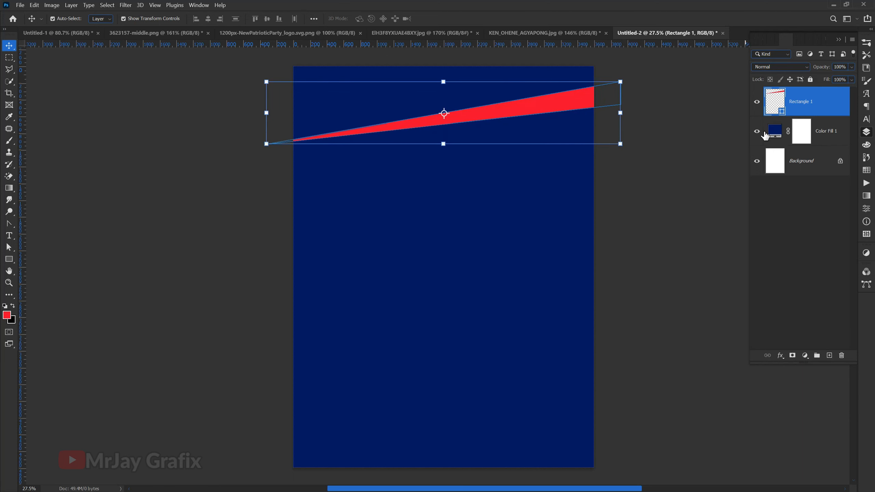
Step: Recolor the red wedge's fill to cyan #00b8df
double_click(783, 114)
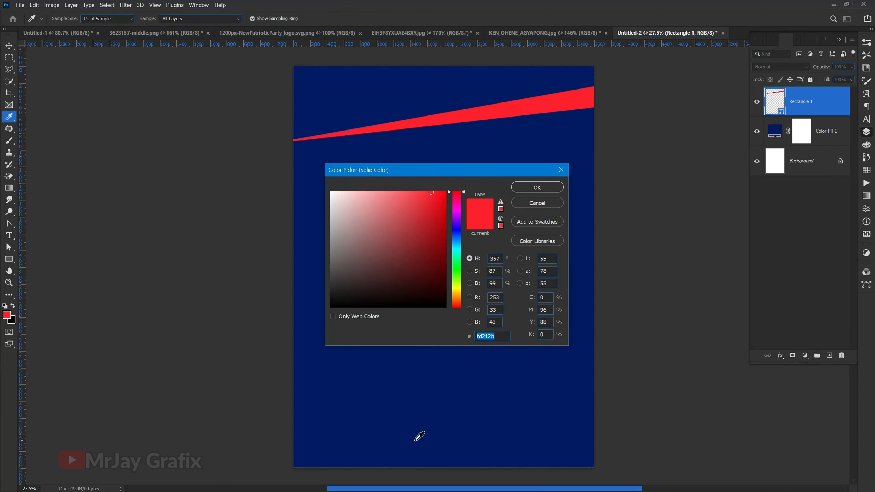
left_click(415, 447)
left_click(459, 255)
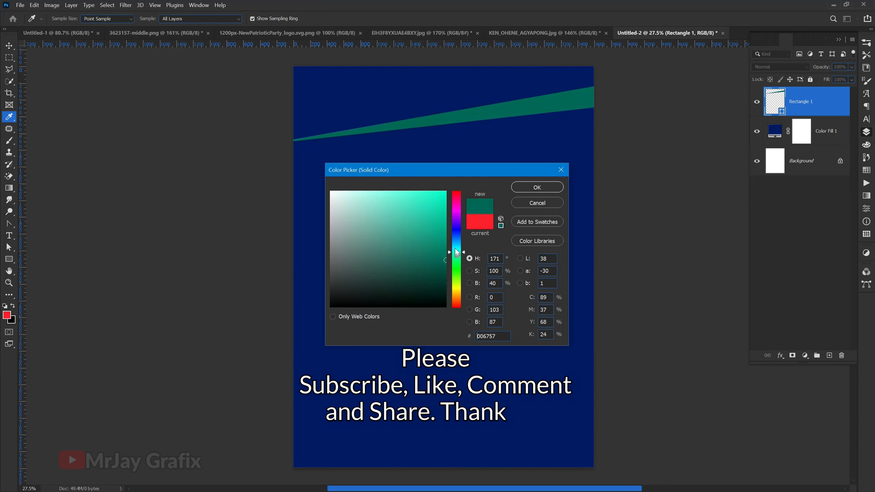
left_click(456, 246)
left_click(441, 212)
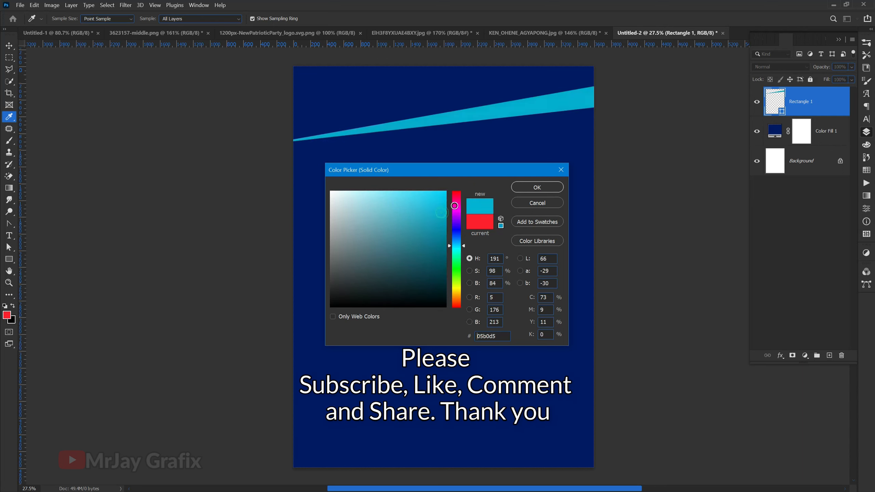
left_click(537, 188)
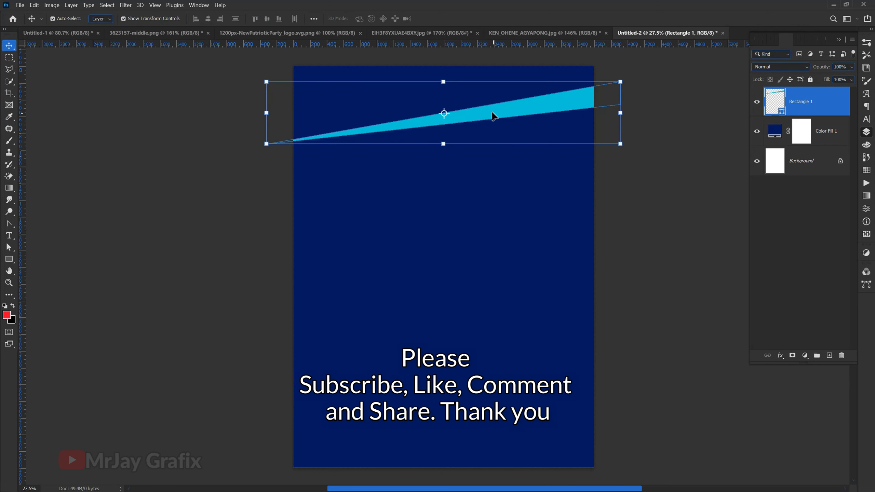
Step: Duplicate the cyan wedge repeatedly down the page, and delete the two lowest copies to leave three wedges
left_click_drag(490, 113, 491, 289)
left_click(248, 274)
left_click(316, 276)
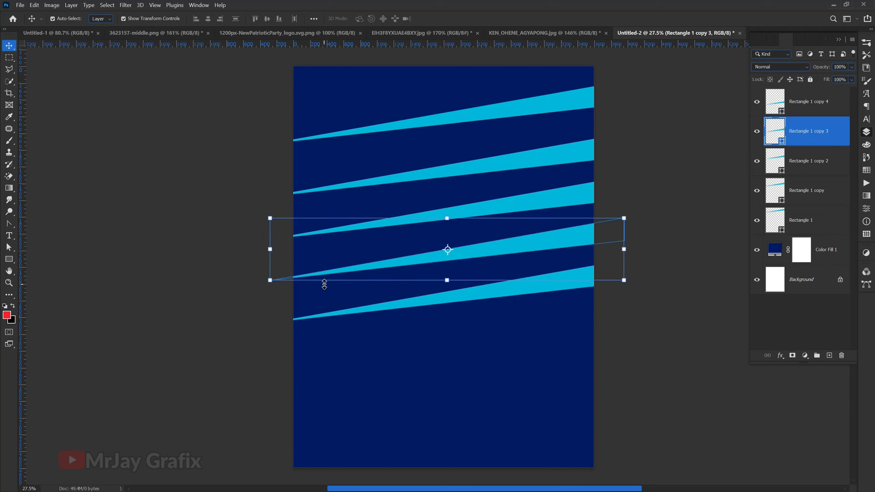
key("Delete")
left_click(337, 315)
key("Delete")
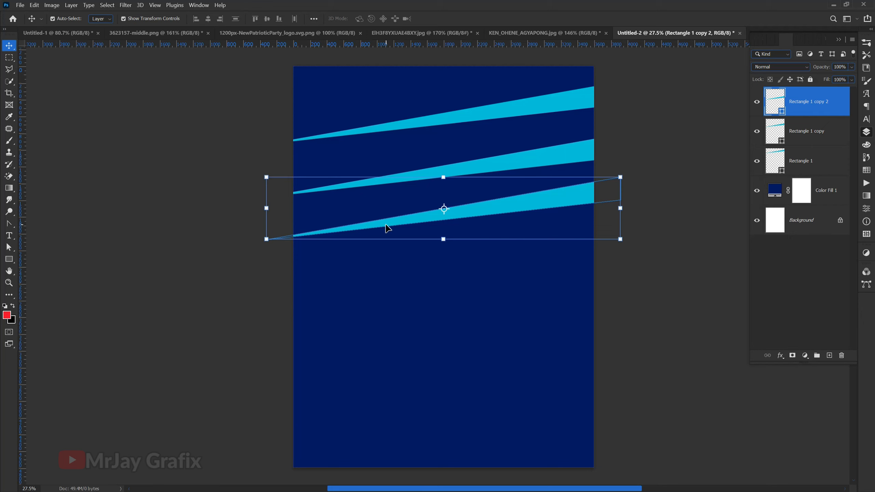
Step: Duplicate the third wedge just below itself, and put the third and fourth wedges together into free transform
left_click_drag(388, 228, 383, 274)
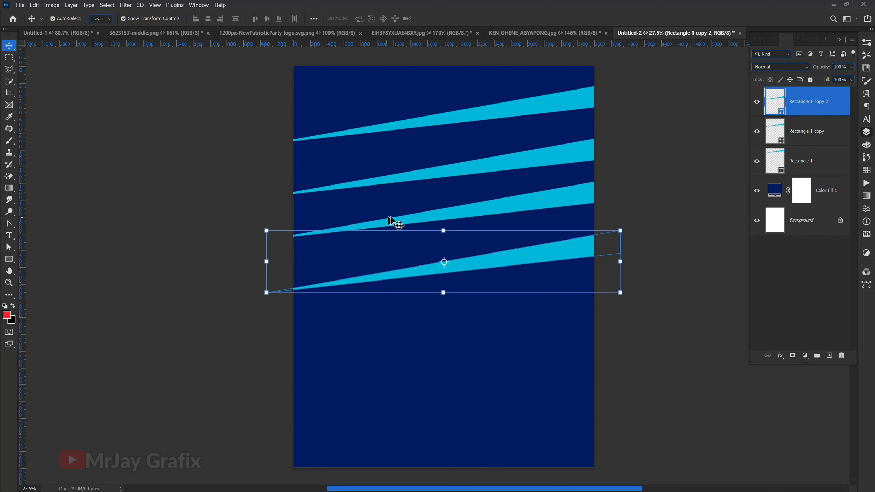
left_click(459, 208, "shift")
key("ctrl+t")
right_click(432, 211)
left_click(453, 368)
key("ctrl+z")
right_click(402, 221)
left_click(445, 387)
key("ctrl+z")
Step: Flip the third and fourth wedges horizontally and rotate them counterclockwise to follow the slope of the wedges above
right_click(418, 222)
left_click(445, 378)
left_click_drag(258, 312, 287, 359)
key("Return")
left_click(244, 348)
Step: Duplicate the top two wedges together and place the copies below the flipped pair
left_click(490, 115)
left_click(500, 167, "shift")
left_click_drag(501, 171, 496, 363)
left_click(469, 400)
left_click(245, 357)
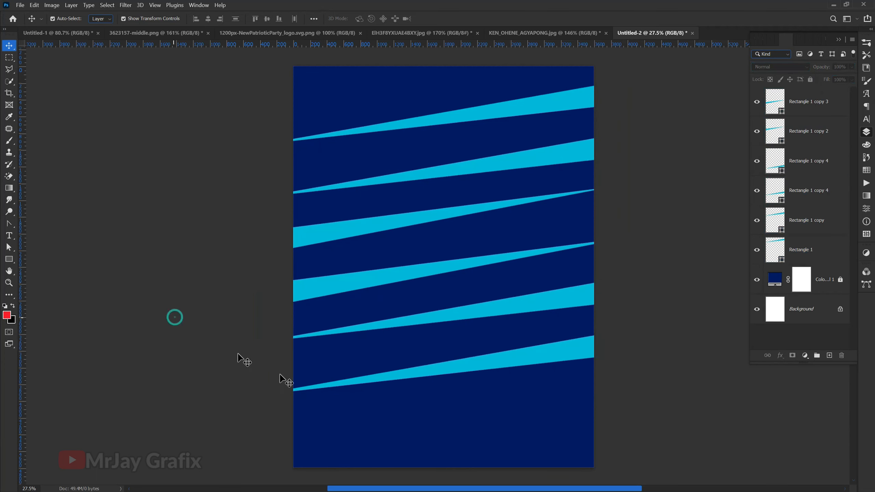
Step: Change the topmost wedge's fill from cyan to a medium blue
left_click(776, 257)
double_click(777, 257)
left_click_drag(456, 246, 455, 241)
left_click_drag(483, 170, 530, 252)
left_click(582, 271)
Step: Recolor the second wedge and both flipped wedges with the blue sampled from the topmost wedge
double_click(780, 229)
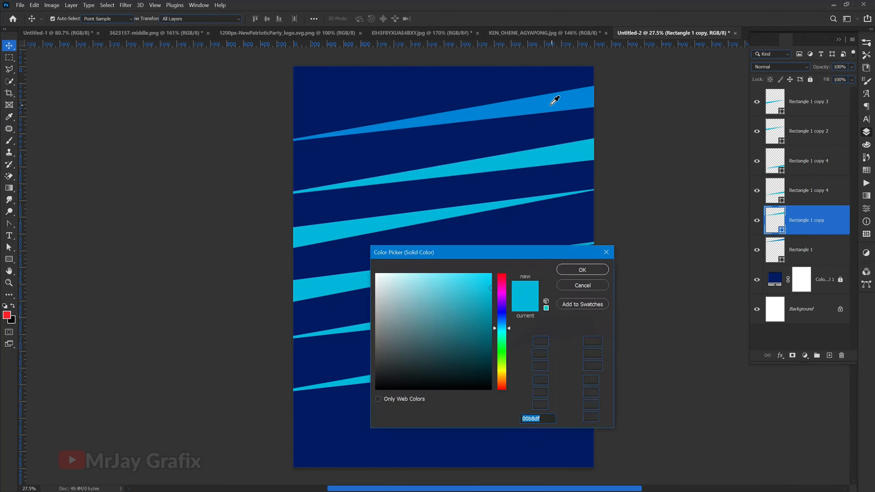
left_click(553, 101)
left_click(582, 270)
left_click(781, 142)
double_click(781, 143)
left_click(583, 270)
double_click(782, 113)
left_click(583, 270)
Step: Recolor the two lowest cyan wedges with the same medium blue as the others
left_click(439, 318)
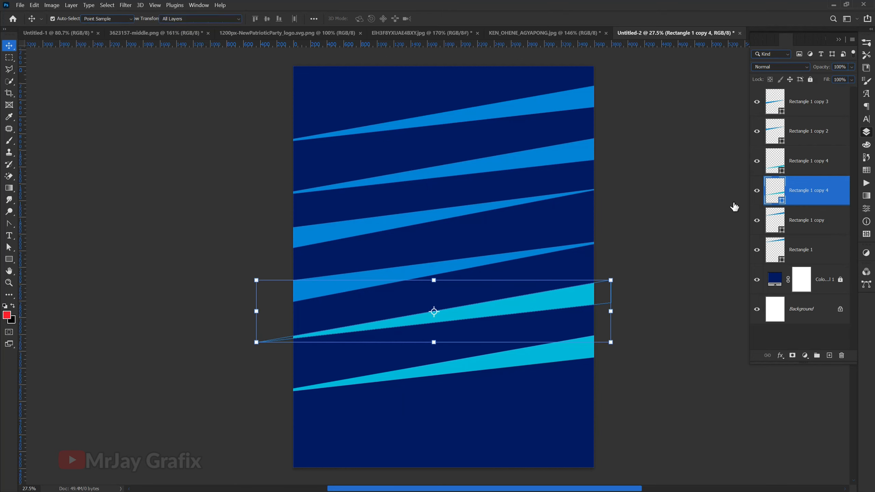
double_click(781, 200)
left_click(583, 270)
left_click(777, 168)
double_click(778, 168)
left_click(583, 270)
Step: Merge the six wedges into one shape layer and enlarge it to 119.94% to fill most of the page
left_click_drag(259, 83, 441, 447)
key("ctrl+e")
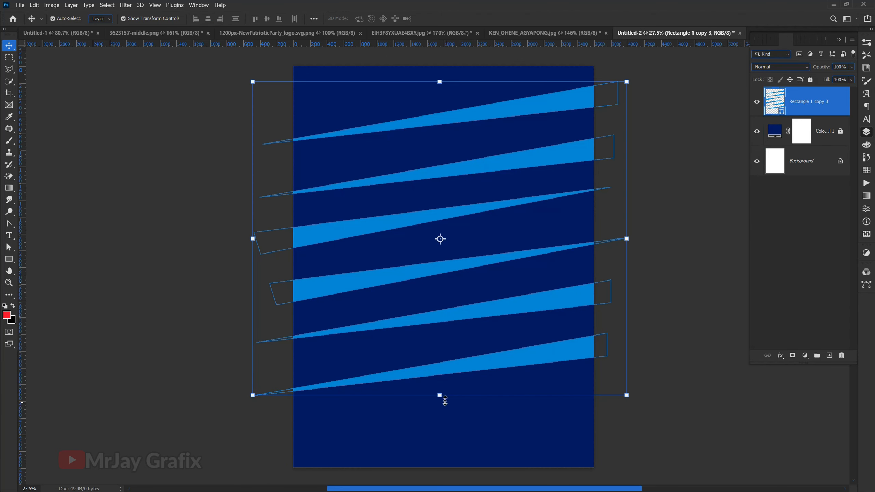
left_click_drag(440, 395, 441, 443)
left_click_drag(437, 75, 437, 67)
left_click(452, 19)
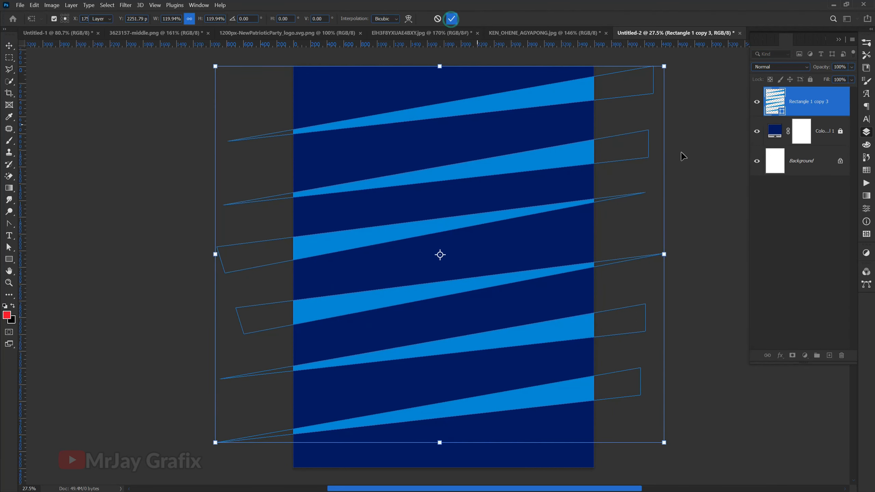
Step: Set the merged wedge layer's blend mode to Pin Light
left_click(786, 69)
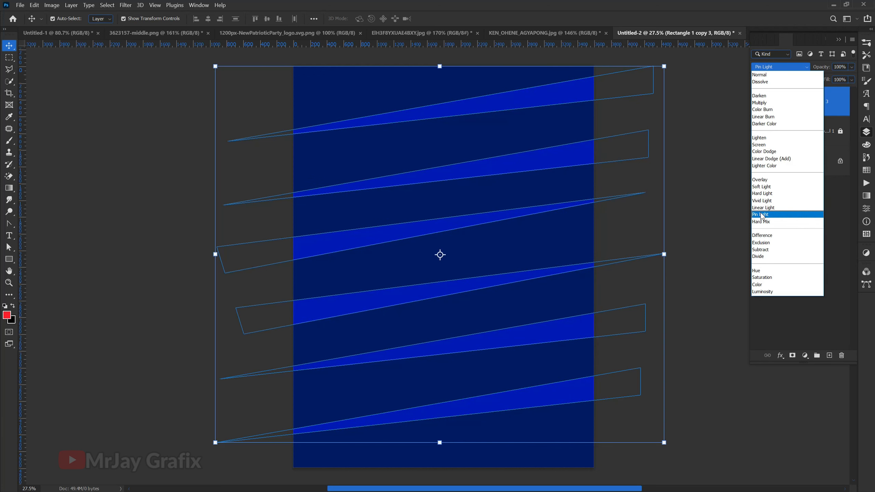
left_click(761, 215)
left_click(691, 213)
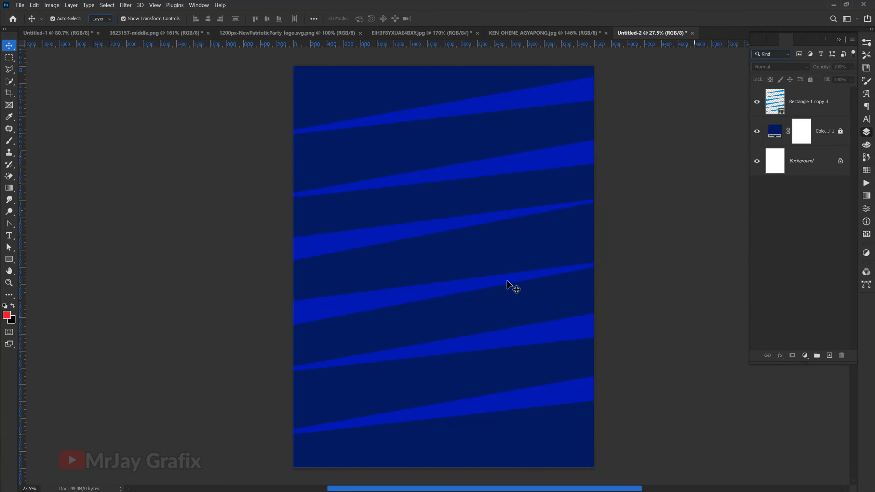
Step: Reduce the wedge layer's opacity to 25% with its fill kept at 100%, and lock the layer
left_click(379, 306)
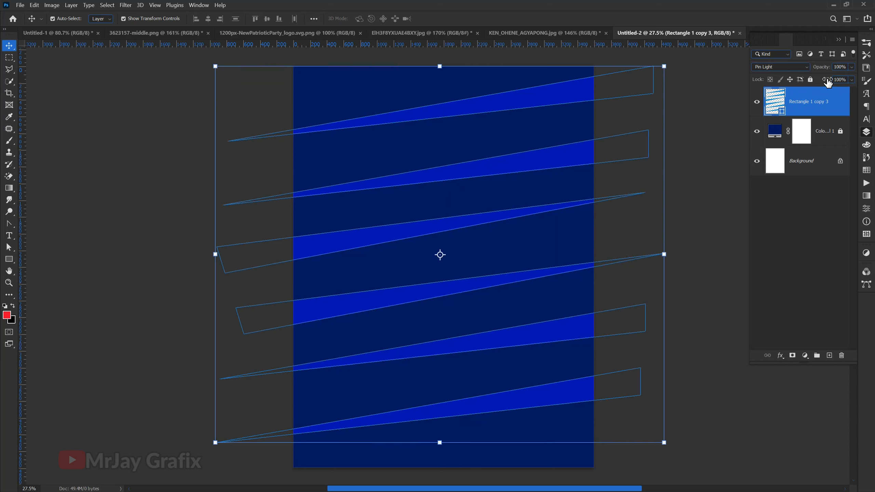
left_click_drag(827, 83, 803, 84)
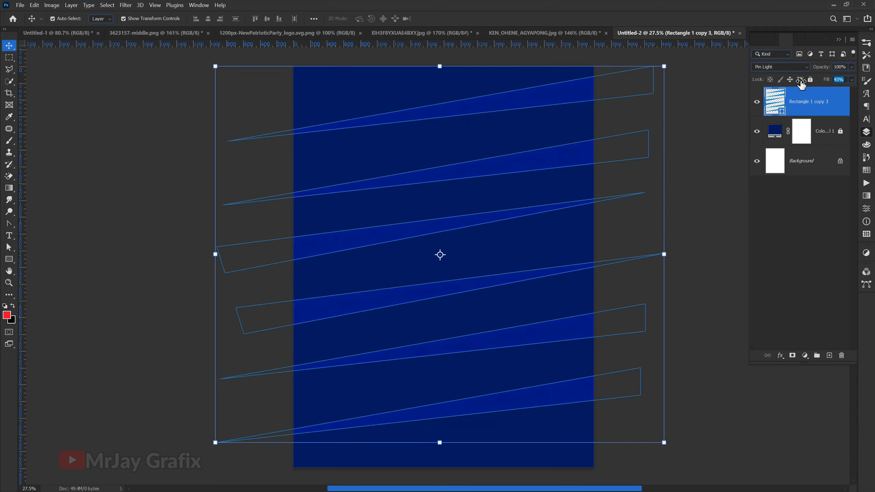
left_click_drag(799, 84, 874, 91)
left_click_drag(818, 70, 798, 72)
left_click(693, 224)
left_click(367, 307)
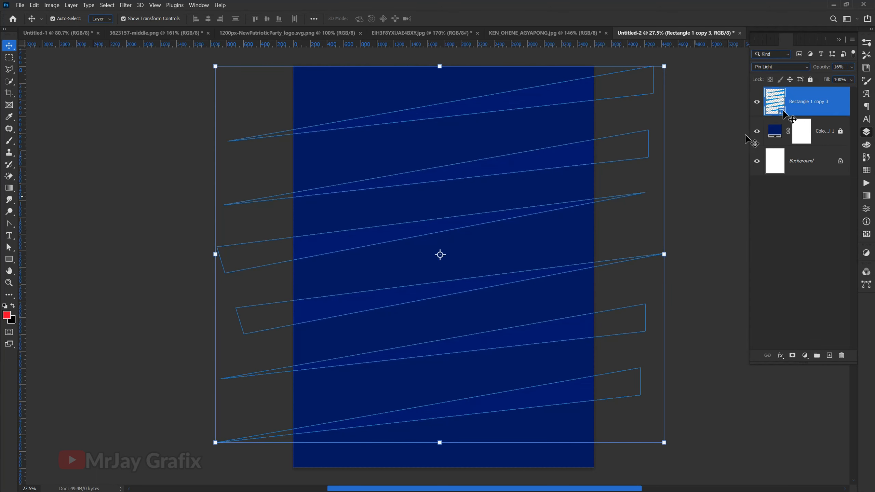
left_click(724, 162)
left_click(399, 293)
left_click(811, 79)
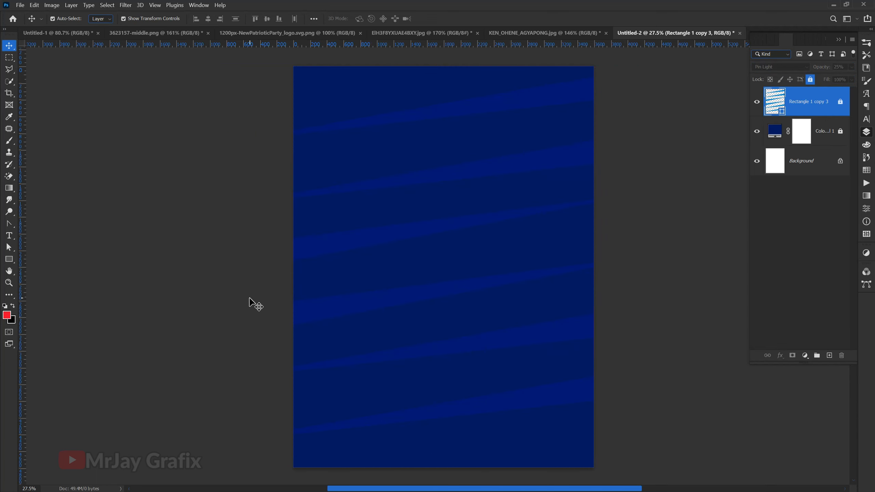
Step: Search the E: drive for "texture", open one of the black texture images, and close it again
key("ctrl+o")
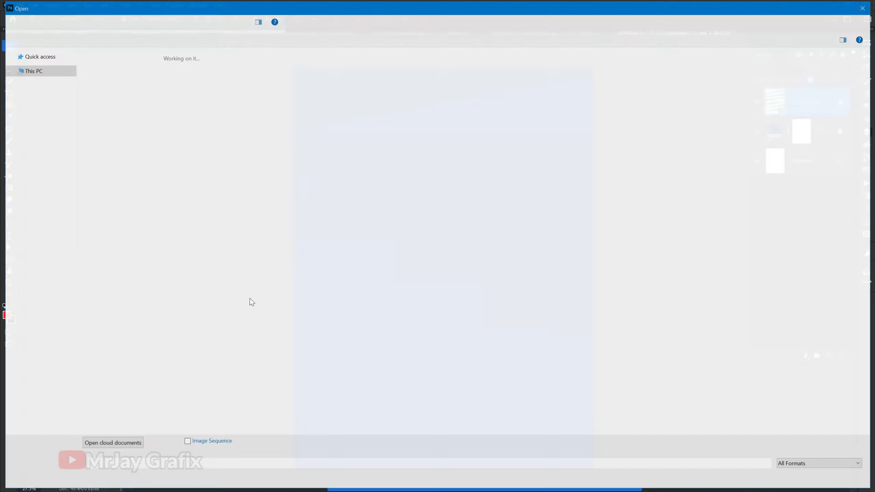
left_click(40, 219)
type("text")
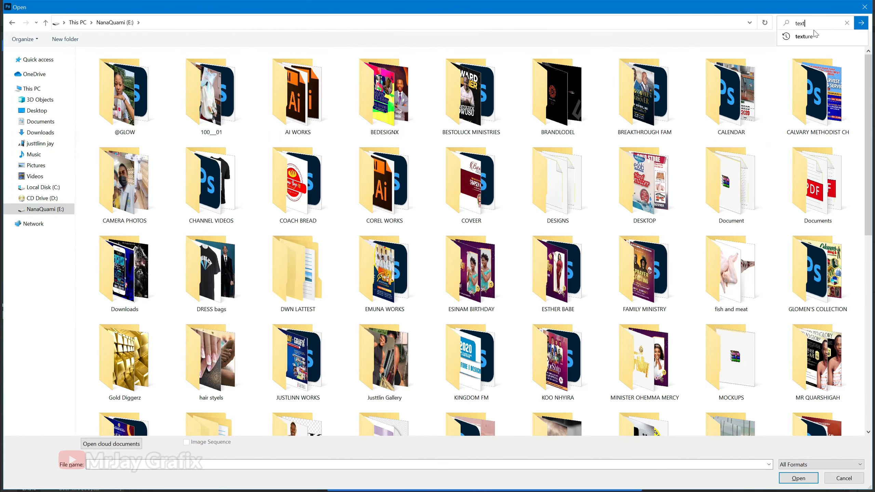
left_click(814, 34)
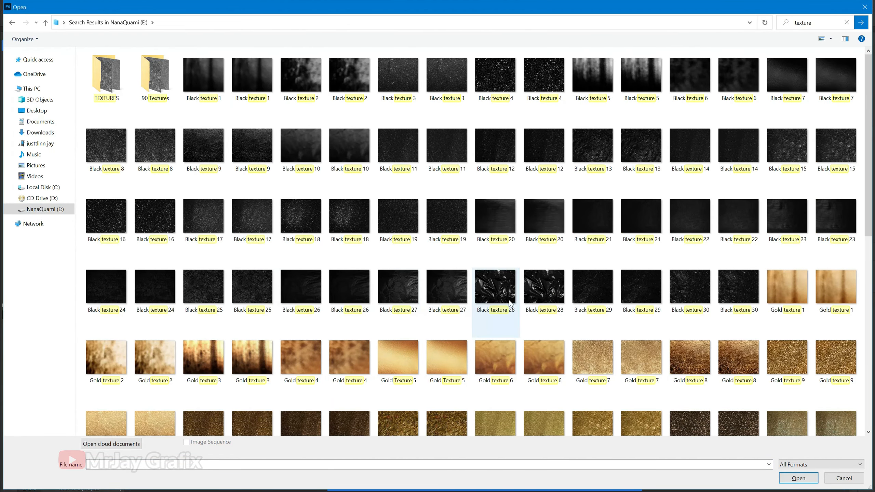
double_click(196, 248)
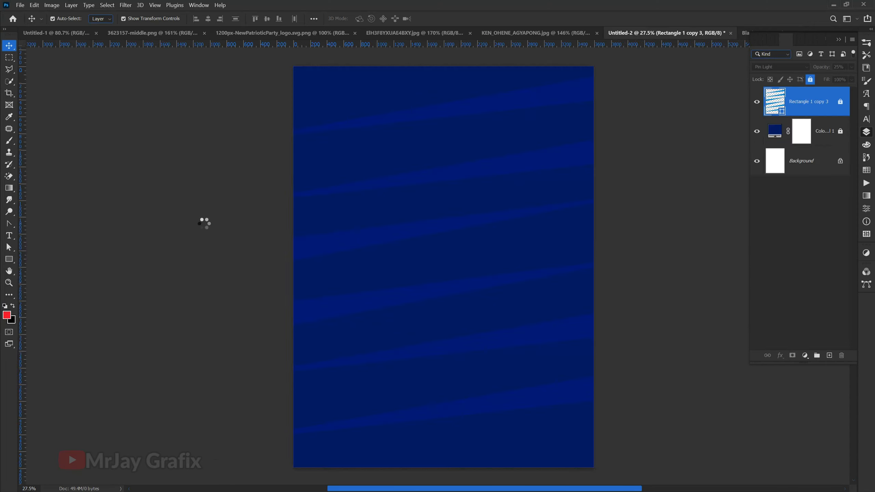
left_click(839, 41)
left_click(833, 33)
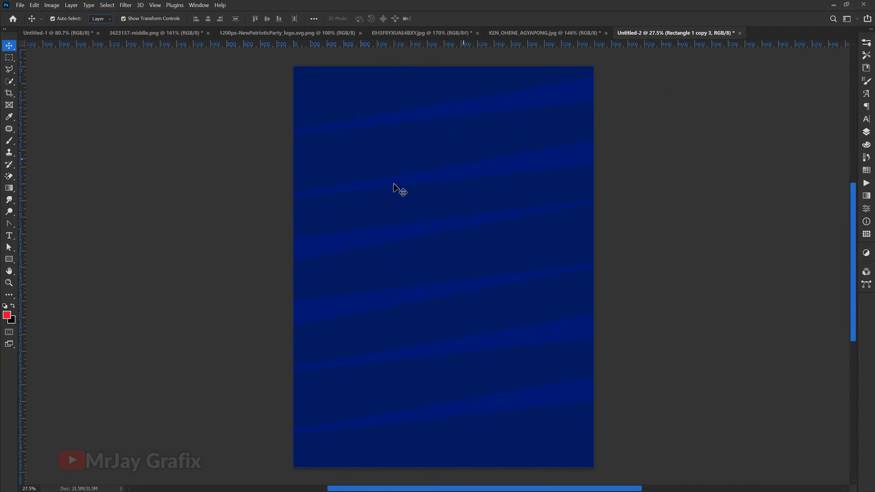
Step: Open Black texture 18 from the TEXTURES folder and close it again
key("ctrl+o")
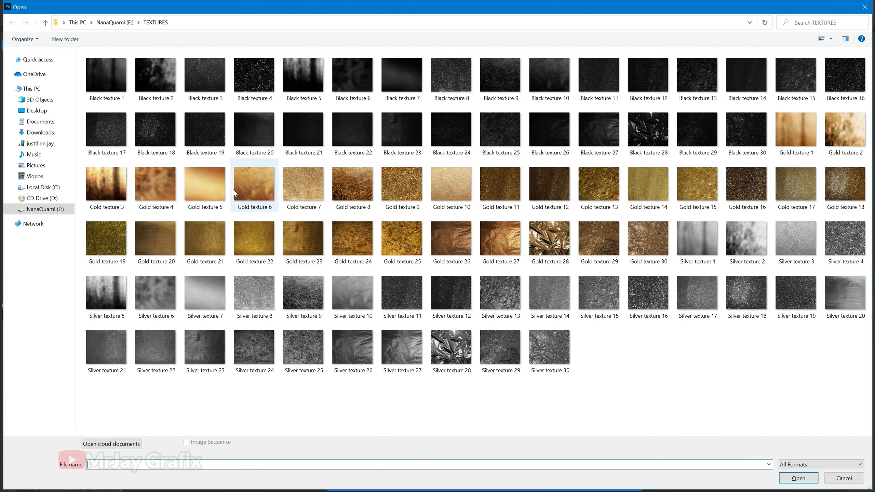
double_click(155, 135)
left_click(831, 33)
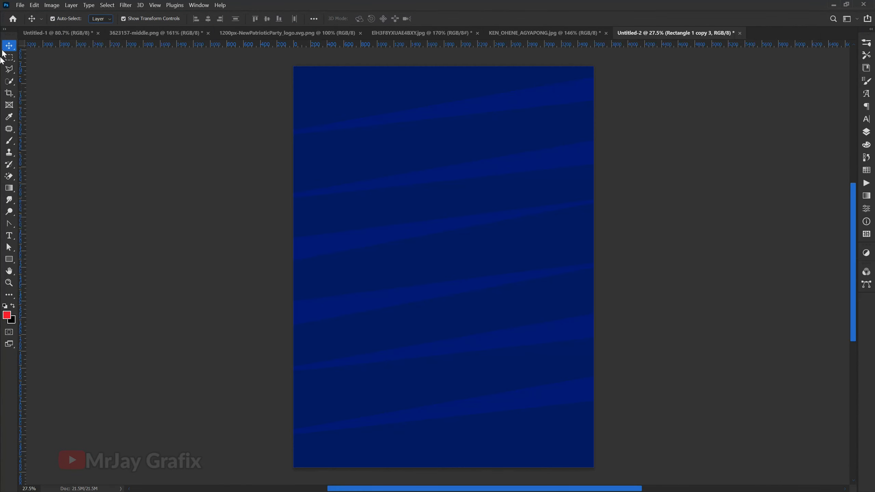
Step: Open Black texture 12.jpg and bring it into the Untitled-2 poster as a new layer
left_click(14, 19)
left_click(577, 397)
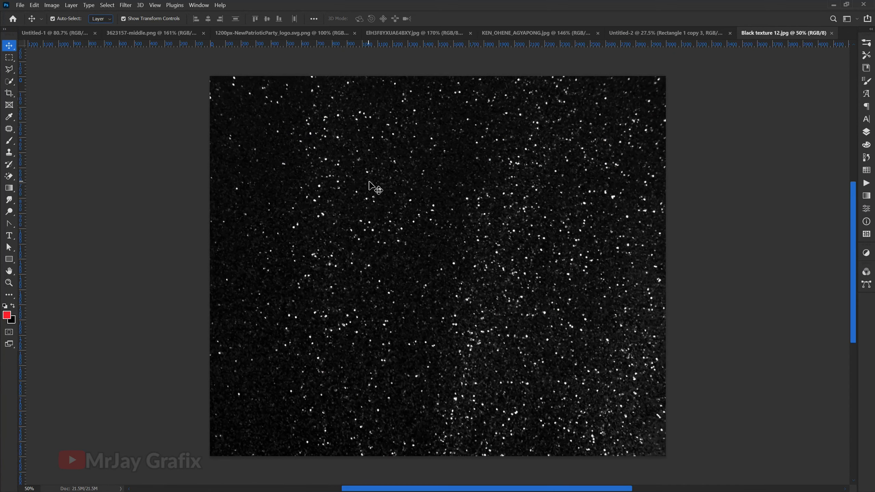
left_click_drag(393, 223, 439, 243)
Step: Scale the speckled black texture to 201.23% and center it vertically so it covers the whole poster
left_click_drag(447, 350, 448, 484)
left_click_drag(456, 334, 457, 262)
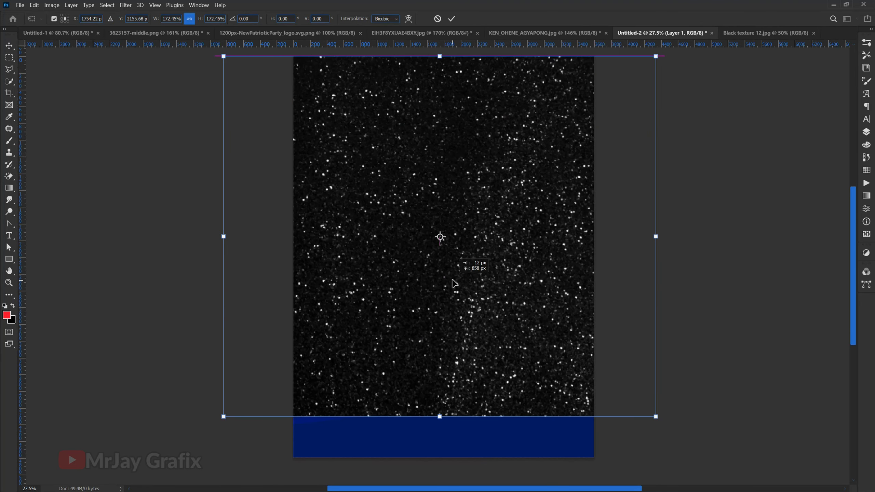
left_click_drag(439, 428, 438, 484)
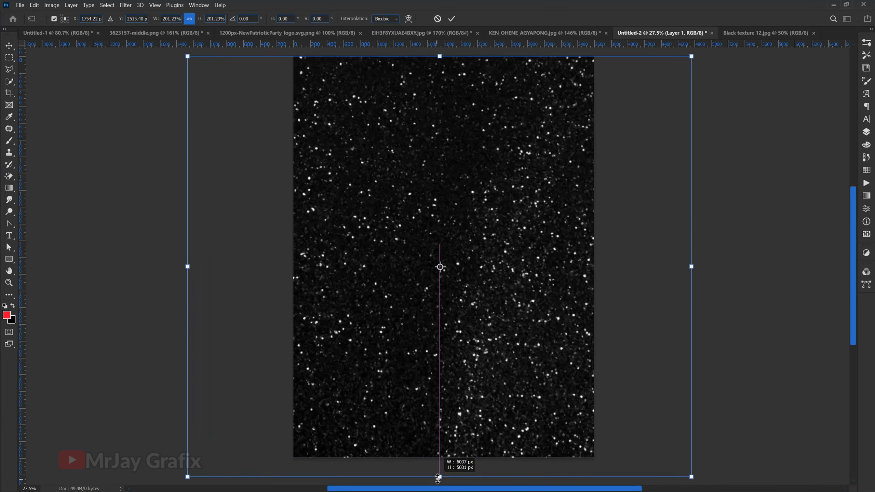
scroll(400, 340, "down", 2)
left_click_drag(412, 349, 412, 341)
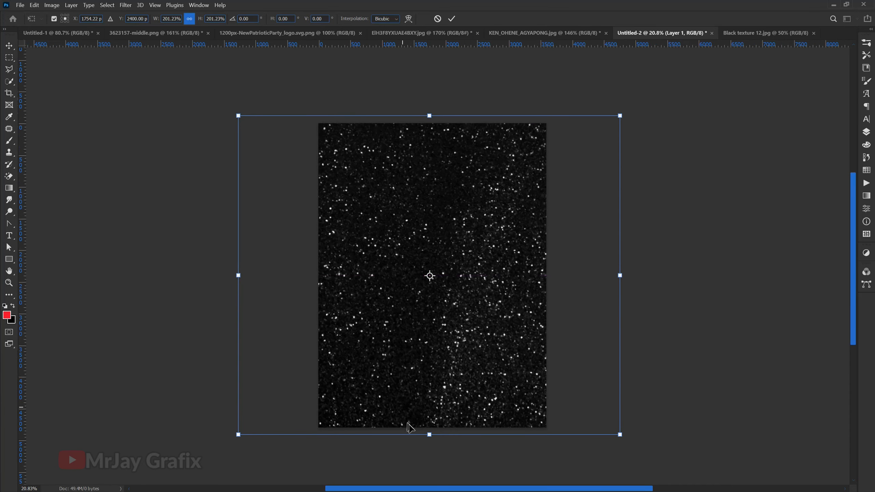
key("Return")
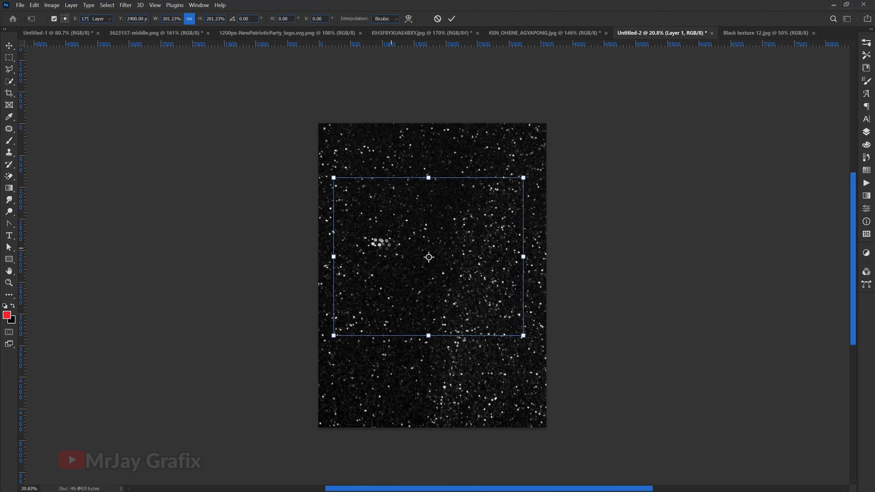
left_click(195, 279)
scroll(397, 298, "up", 1)
scroll(396, 299, "up", 2)
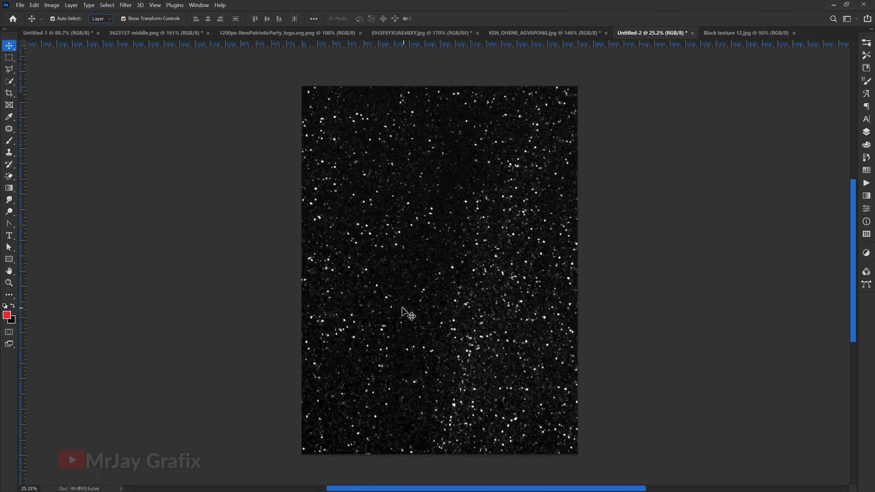
Step: Set the blend mode of the speckled black texture layer to Soft Light
left_click(867, 134)
left_click(805, 133)
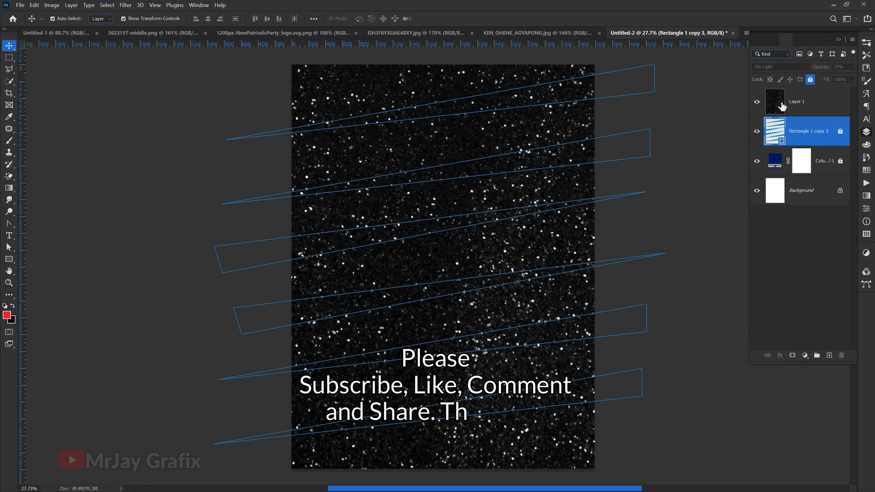
left_click(783, 106)
left_click(773, 67)
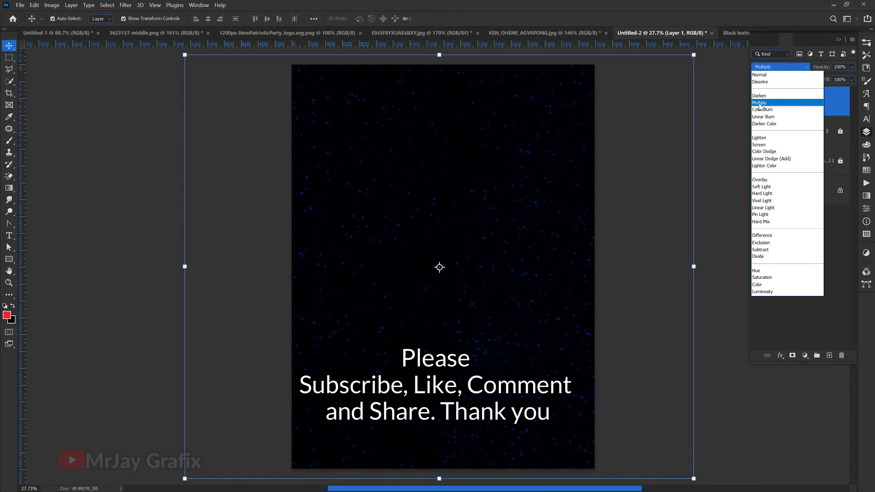
left_click(761, 187)
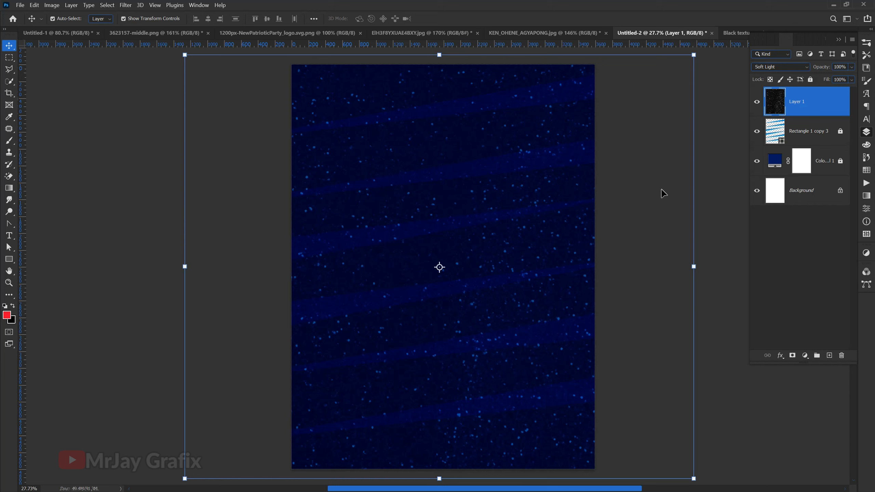
Step: Lower the speckled texture layer's opacity to 13% and lock the layer
left_click_drag(823, 69, 789, 73)
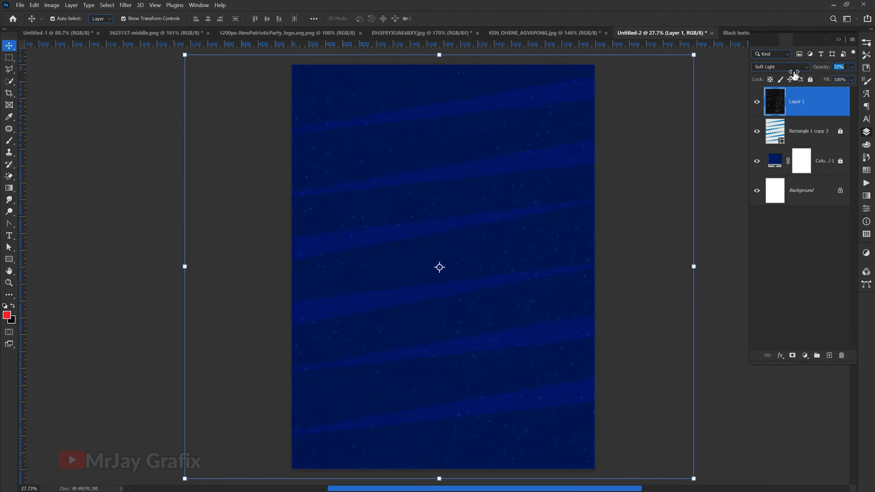
left_click_drag(811, 74, 776, 78)
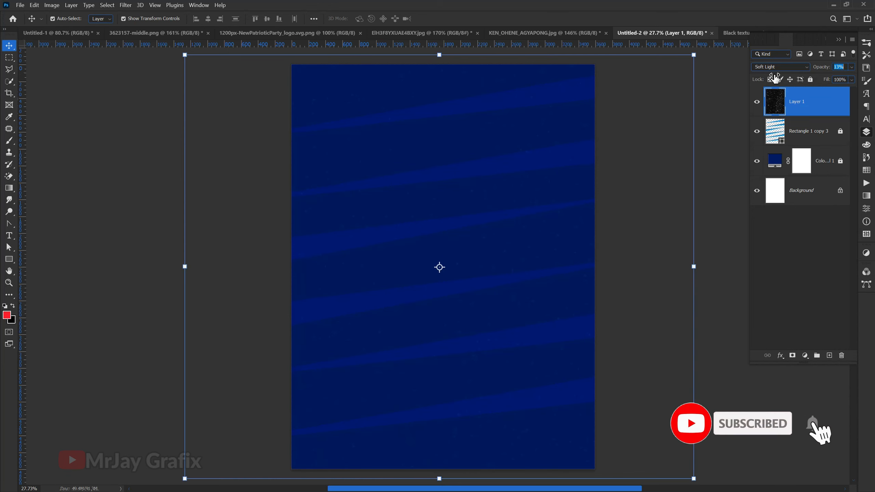
left_click(811, 79)
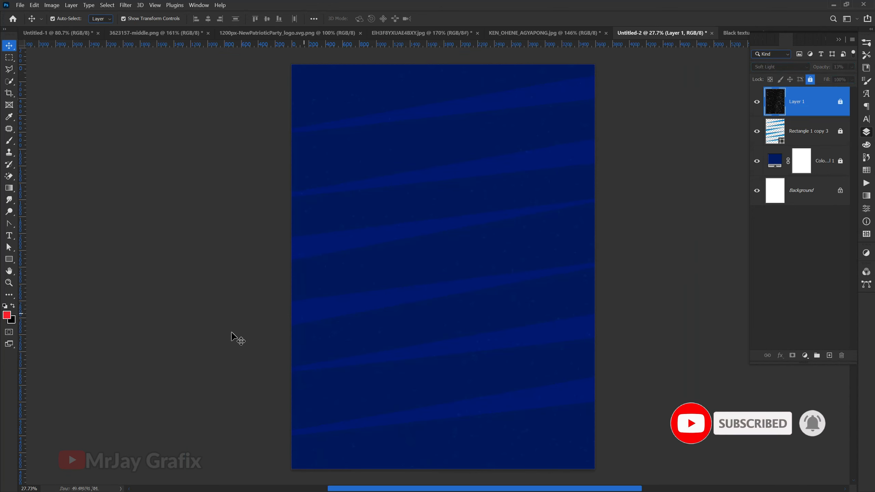
left_click(473, 248)
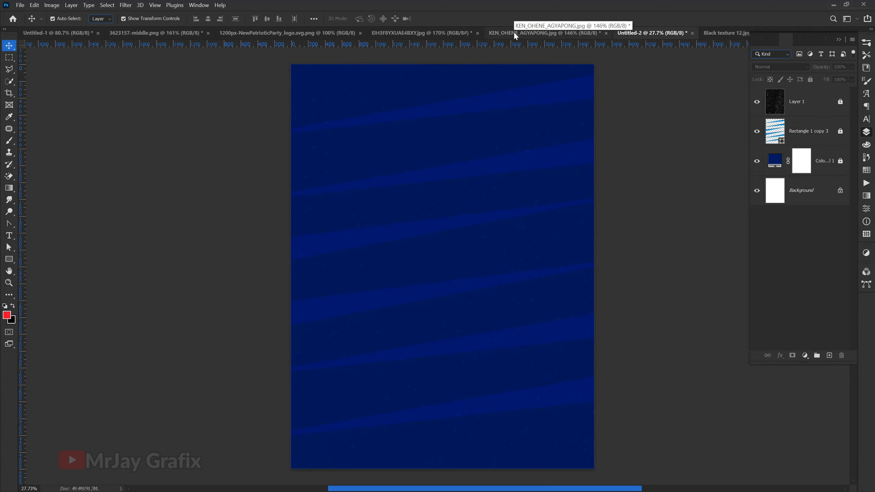
Step: Set the foreground colour to the poster's dark blue, 001961, by sampling it between the stripes
left_click(817, 113)
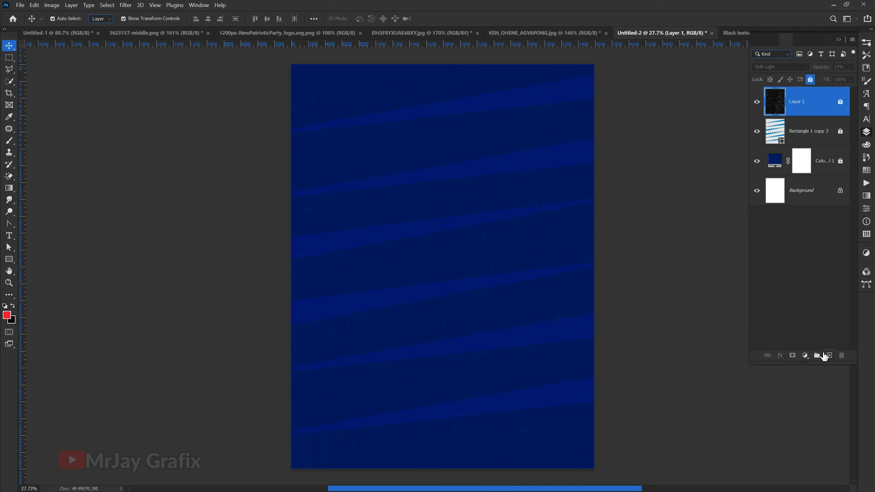
left_click(805, 356)
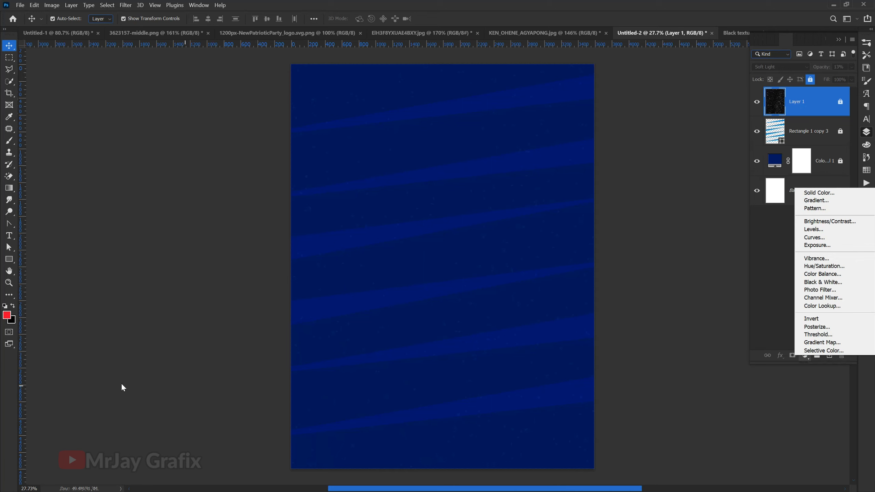
left_click(7, 315)
left_click(7, 315)
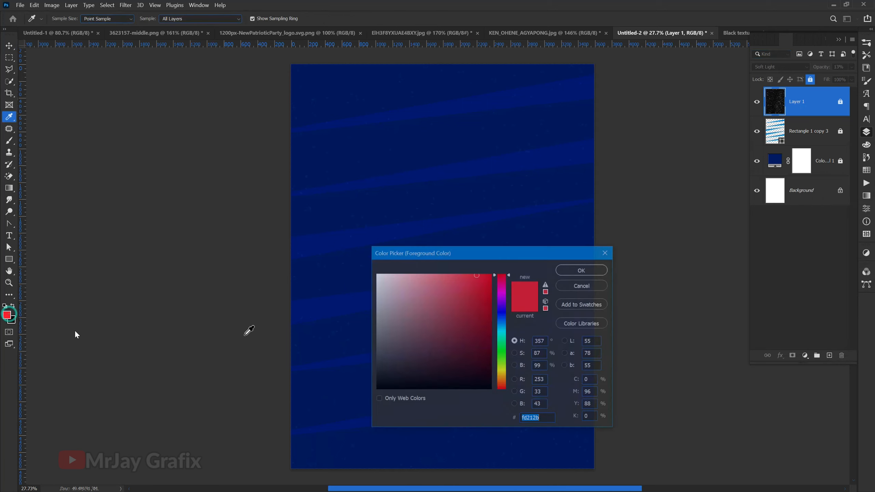
left_click(329, 296)
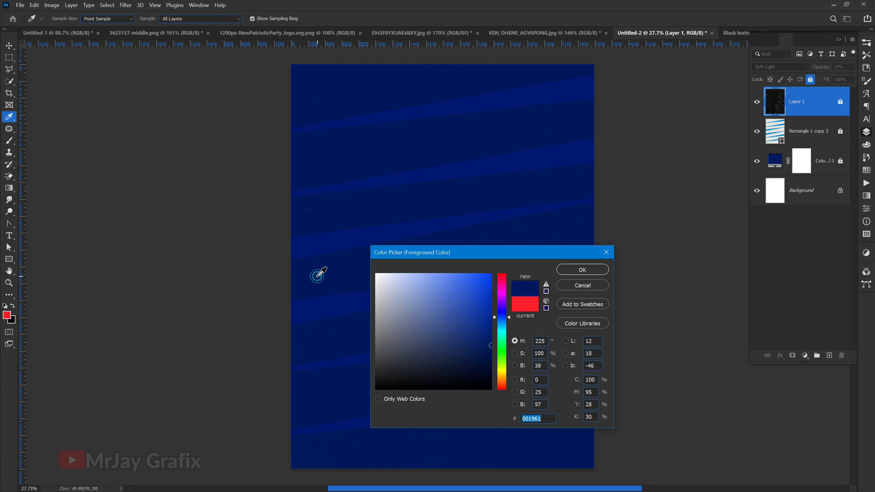
left_click(598, 273)
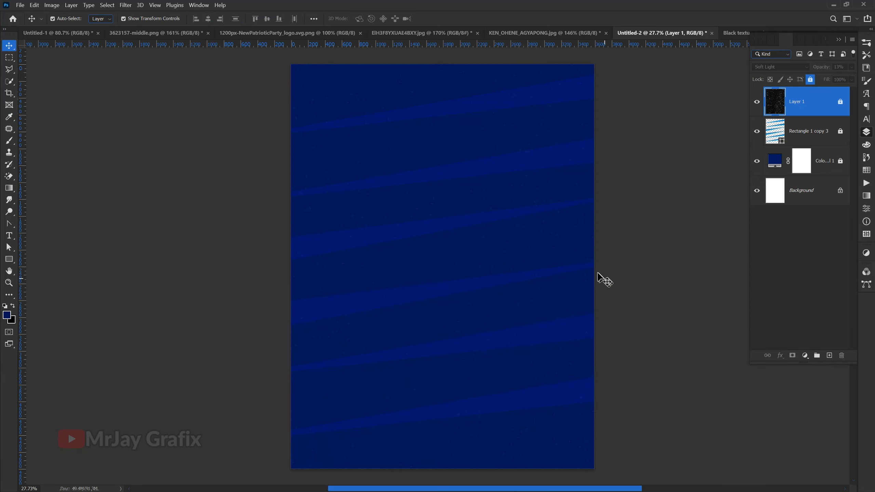
Step: Add a Gradient Map adjustment layer above the speckled texture and open its gradient for editing
left_click(806, 357)
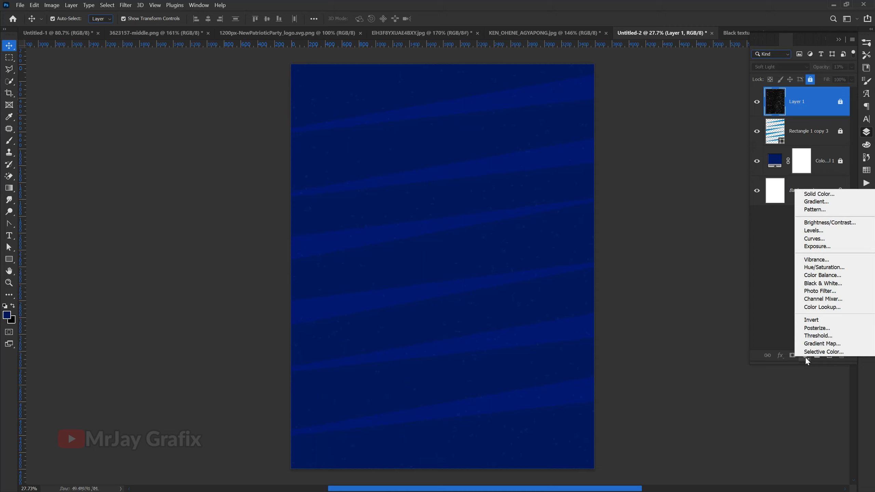
left_click(819, 344)
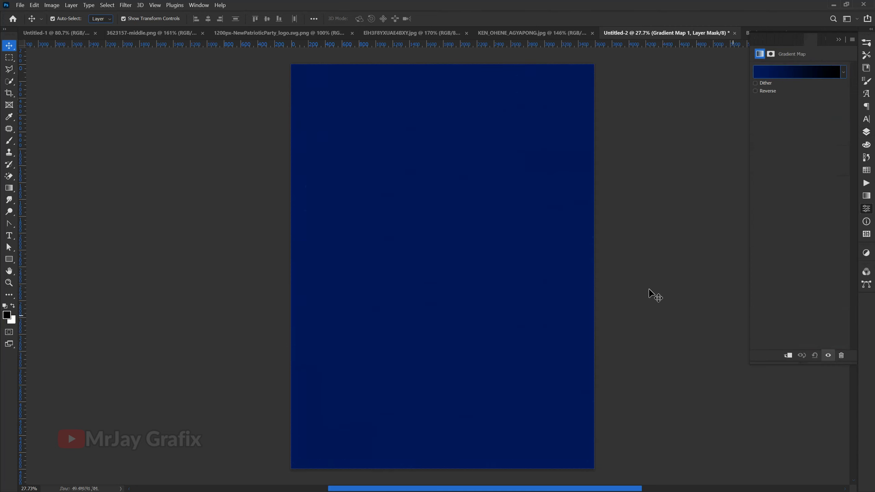
left_click(809, 72)
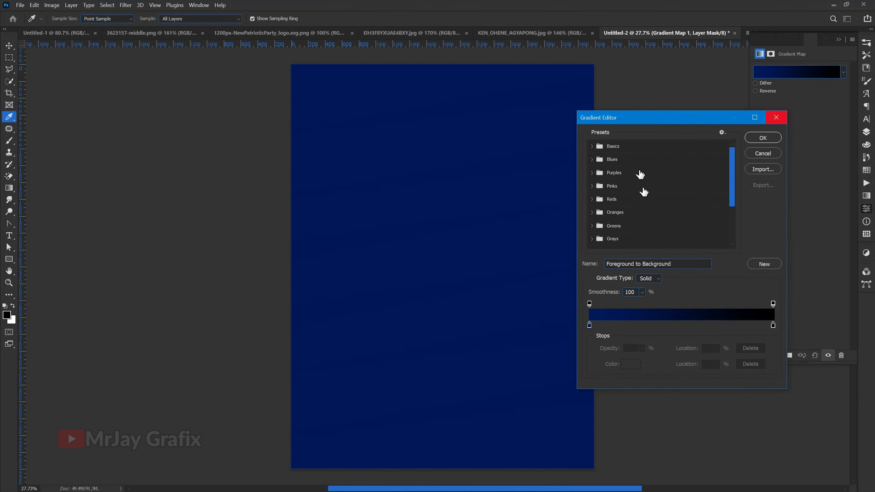
left_click_drag(634, 122, 665, 115)
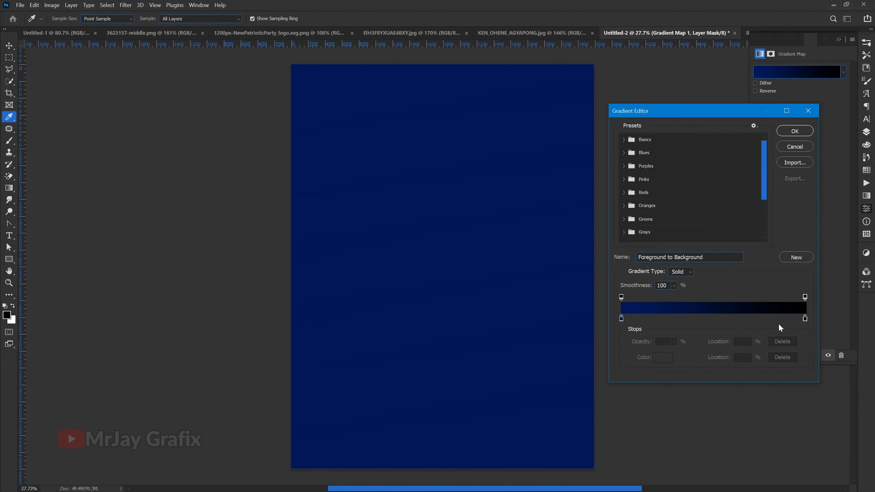
Step: Move the black colour stop of the blue-to-black gradient to a location of 33% and apply the gradient
left_click_drag(806, 321, 666, 320)
left_click(621, 318)
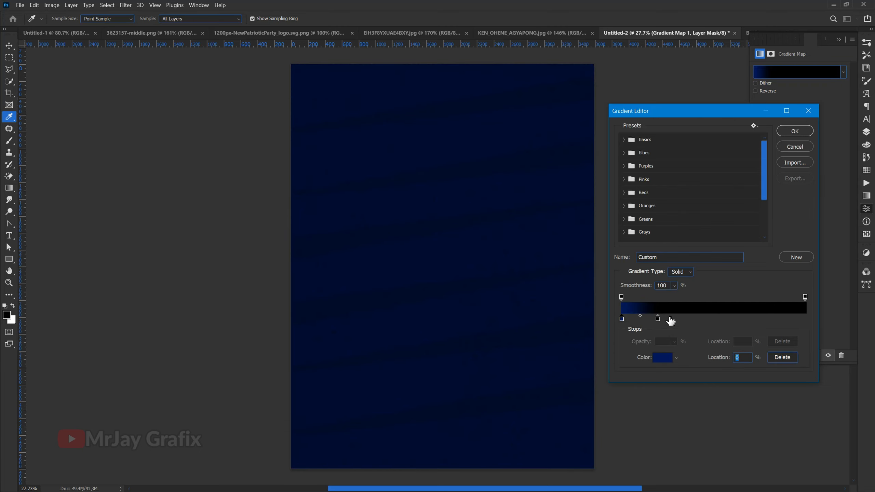
left_click_drag(658, 319, 732, 324)
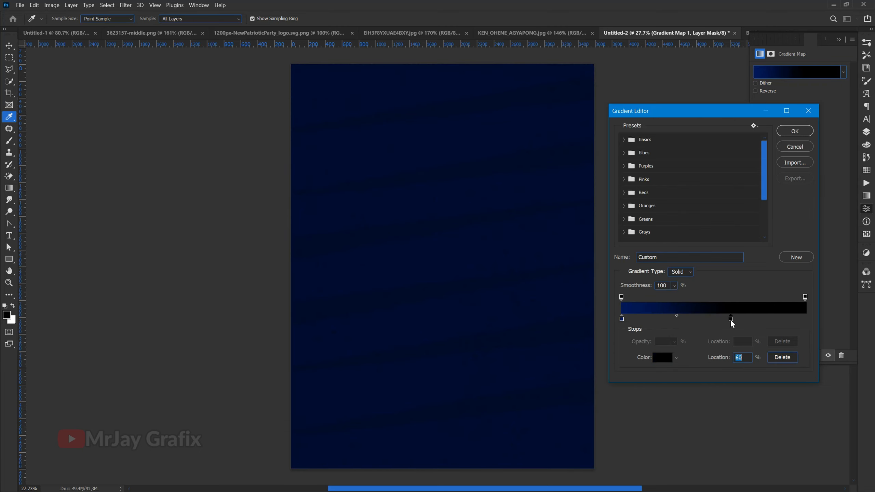
left_click(708, 320)
key("ctrl+z")
left_click(729, 320)
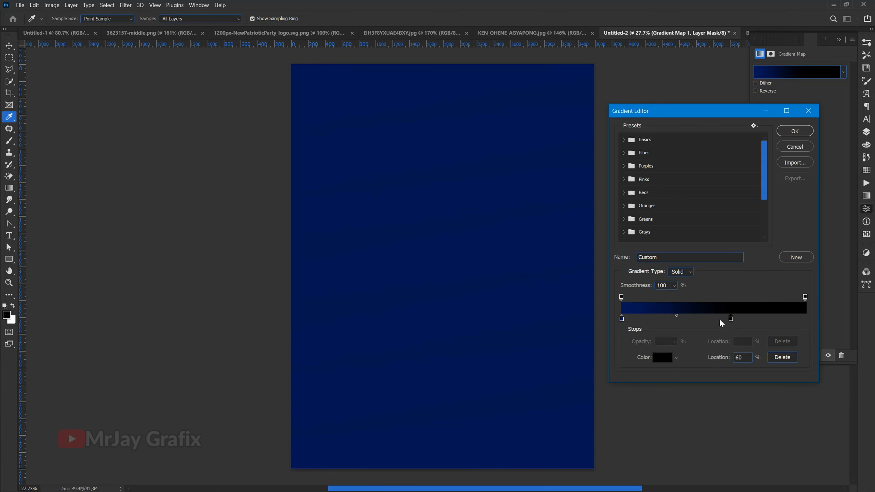
left_click(661, 360)
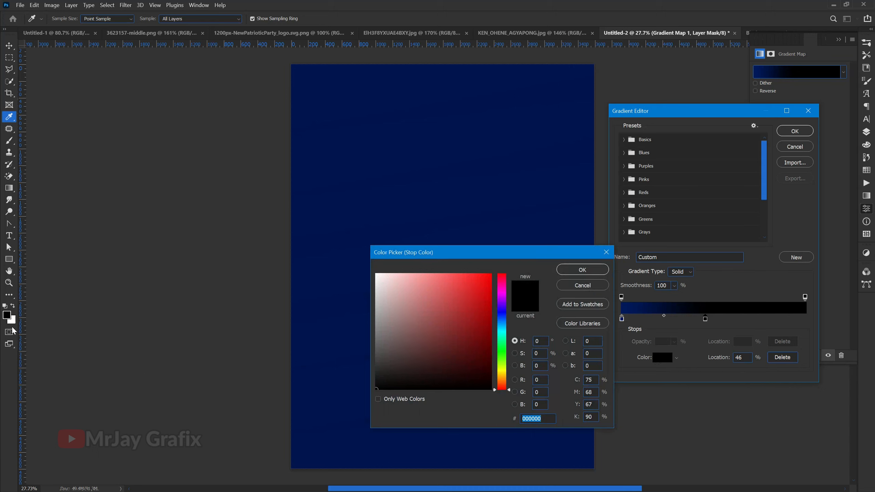
left_click(7, 315)
left_click(582, 269)
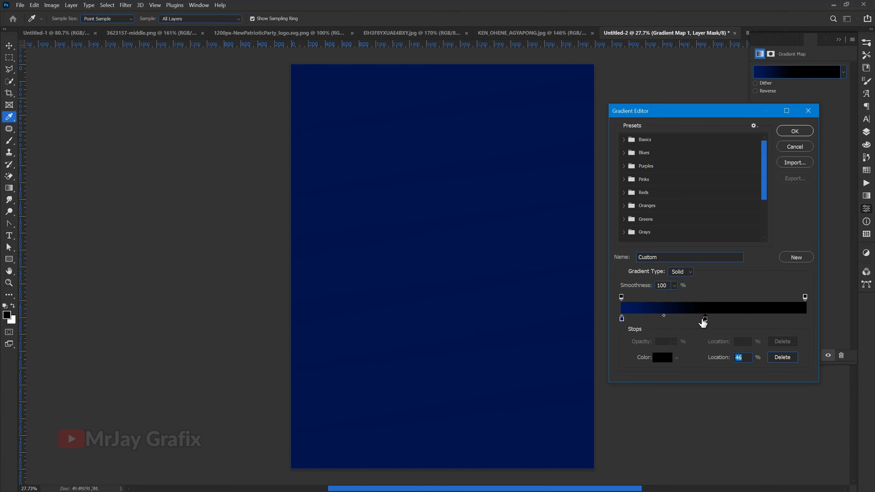
left_click_drag(706, 322, 682, 318)
left_click(795, 131)
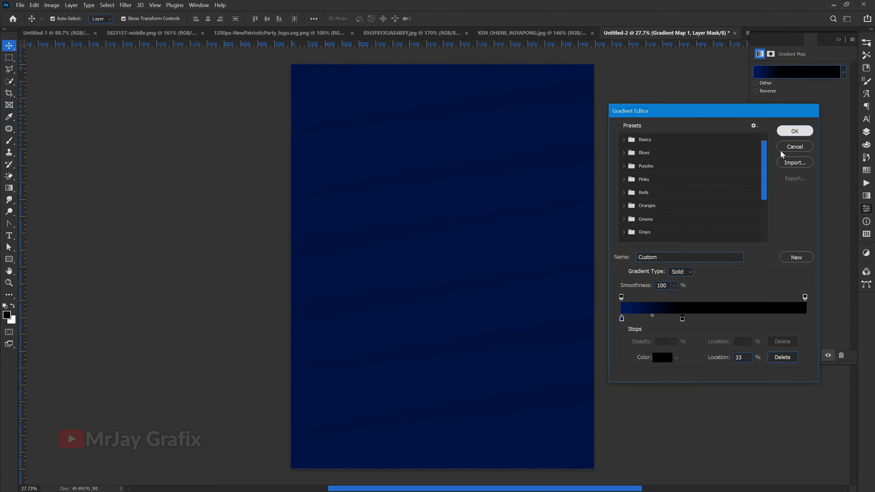
Step: Change the Gradient Map layer's blend mode to Soft Light
left_click(865, 119)
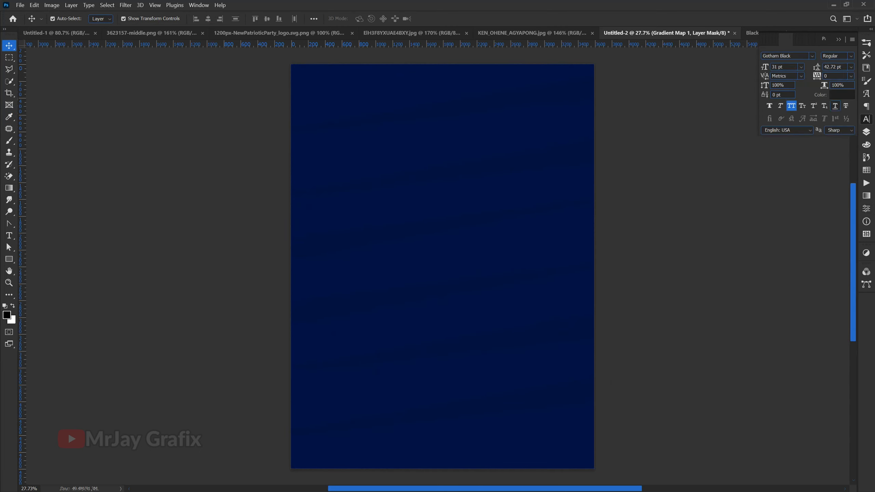
left_click(866, 133)
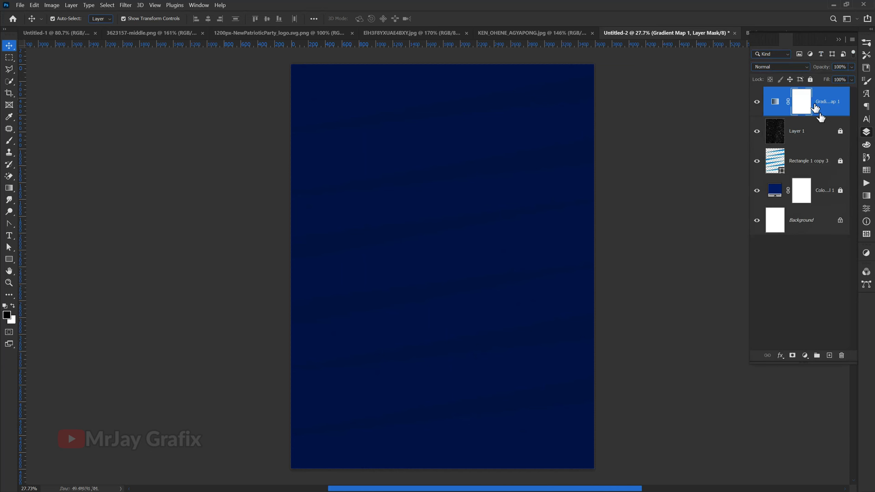
left_click(771, 66)
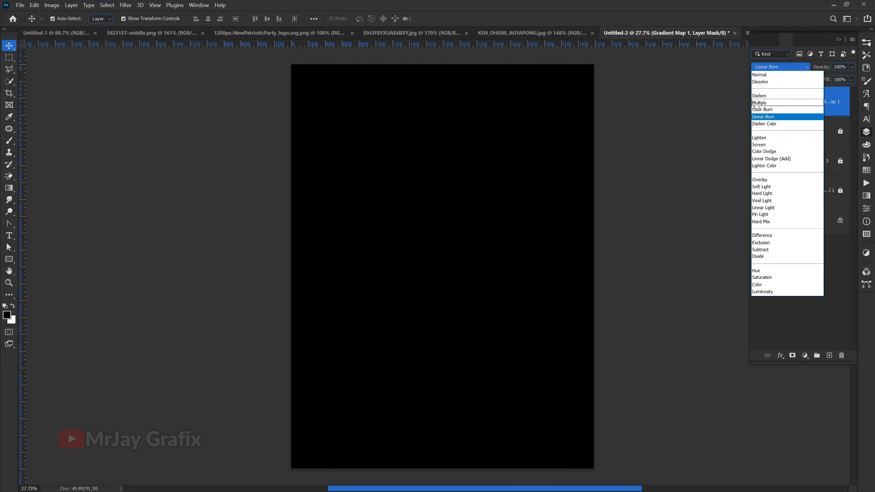
left_click(758, 189)
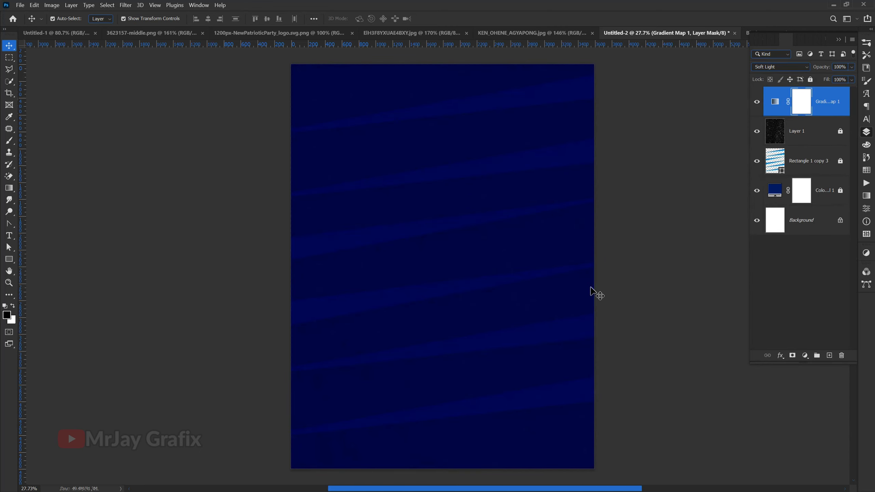
Step: Compare the poster with and without the Gradient Map layer and reduce that layer's opacity to 70%
left_click(633, 292)
left_click(758, 104)
left_click(758, 105)
left_click(757, 105)
left_click(757, 105)
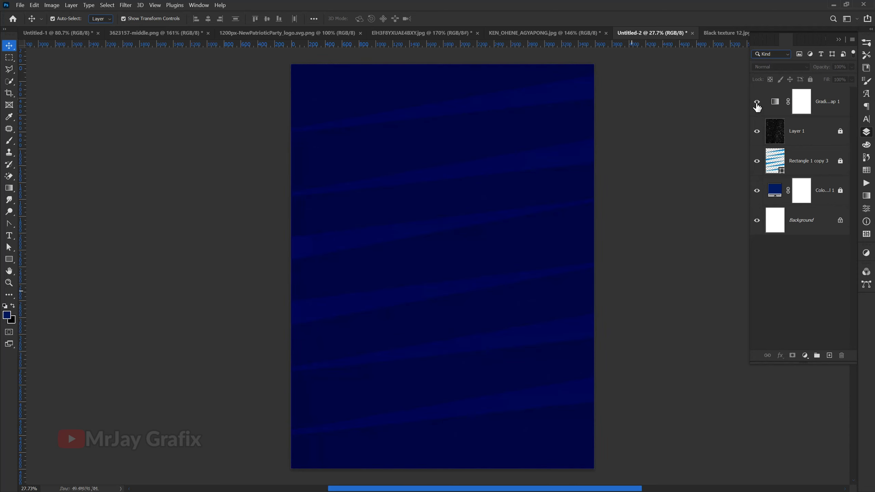
left_click(800, 100)
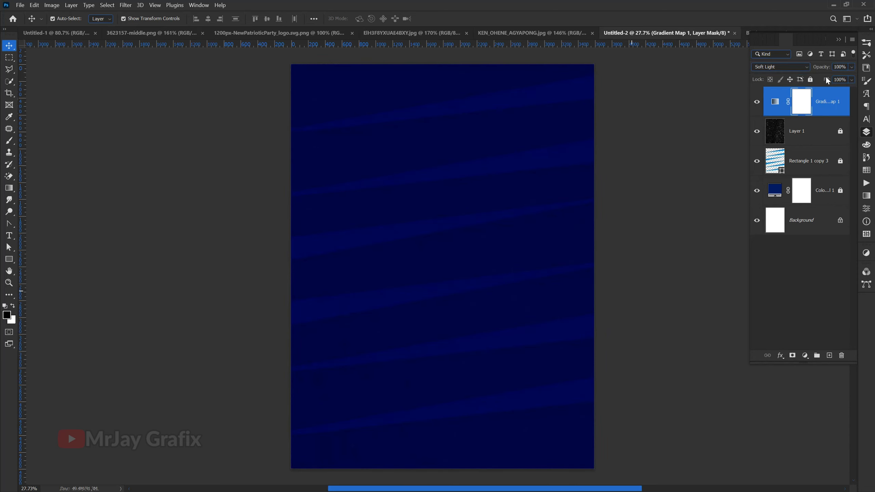
left_click_drag(826, 68, 811, 74)
left_click(170, 283)
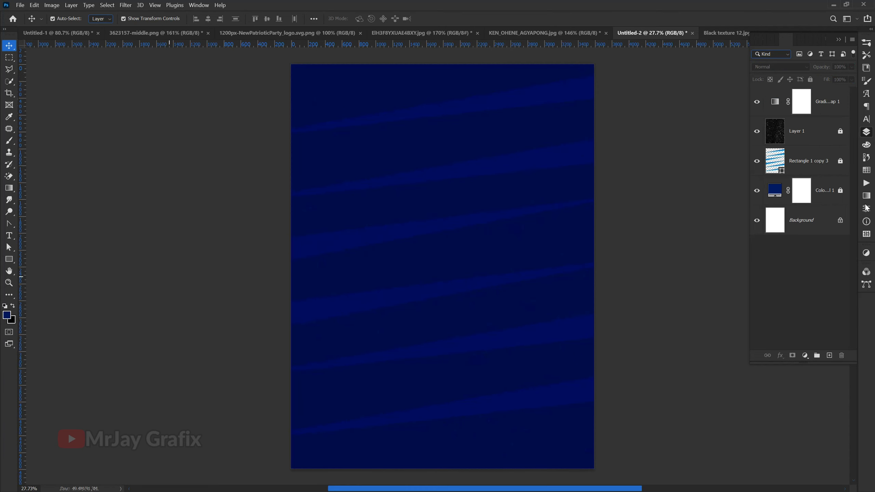
Step: Unlock the layers from Color Fill 1 up to the Gradient Map and put all four into one group
left_click(834, 199)
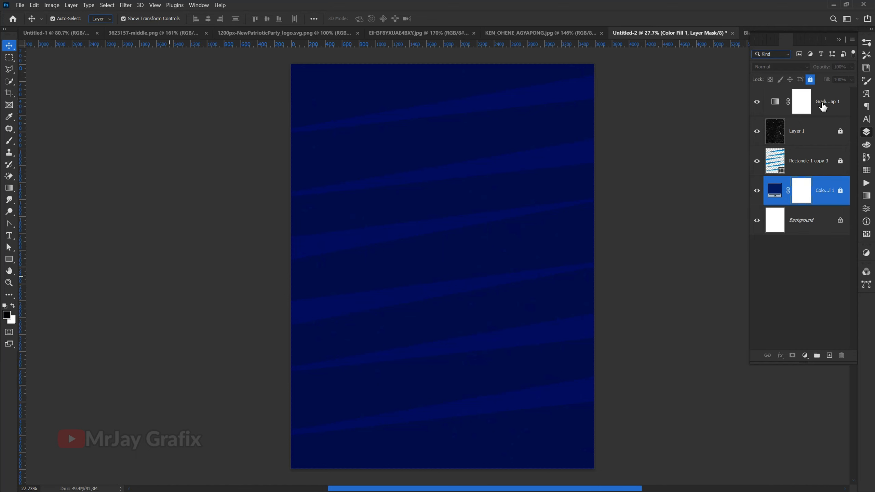
left_click(823, 107, "shift")
left_click(810, 80)
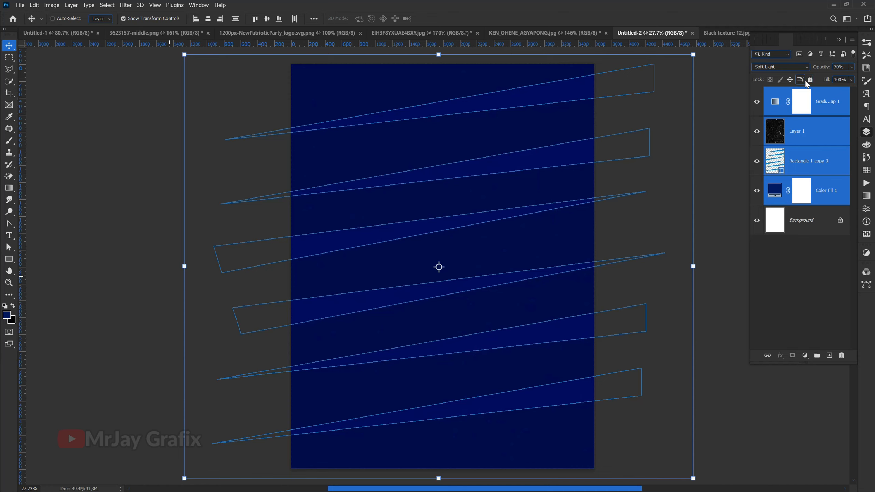
key("ctrl+g")
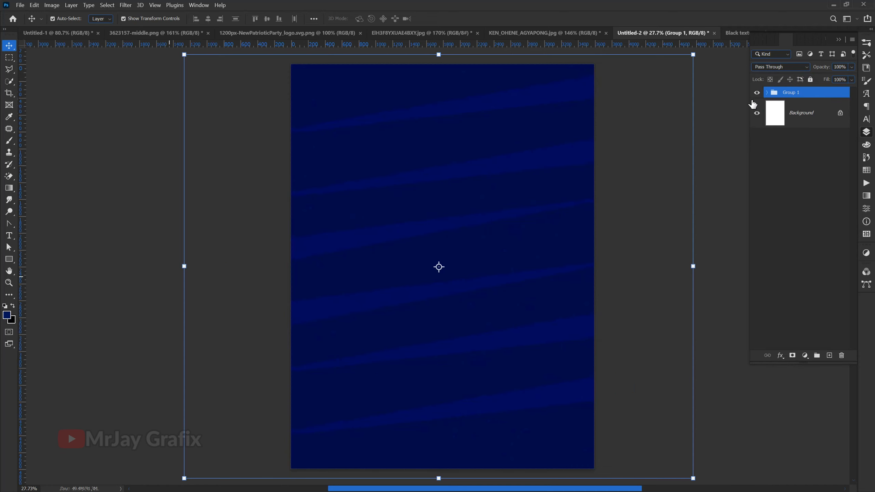
Step: Rename the new layer group to BG and lock it
double_click(789, 92)
type("BG")
key("Return")
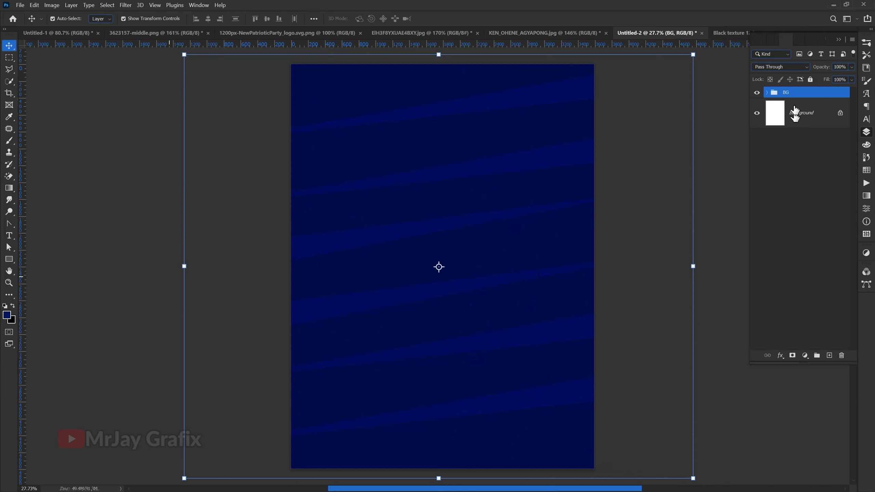
left_click(283, 306)
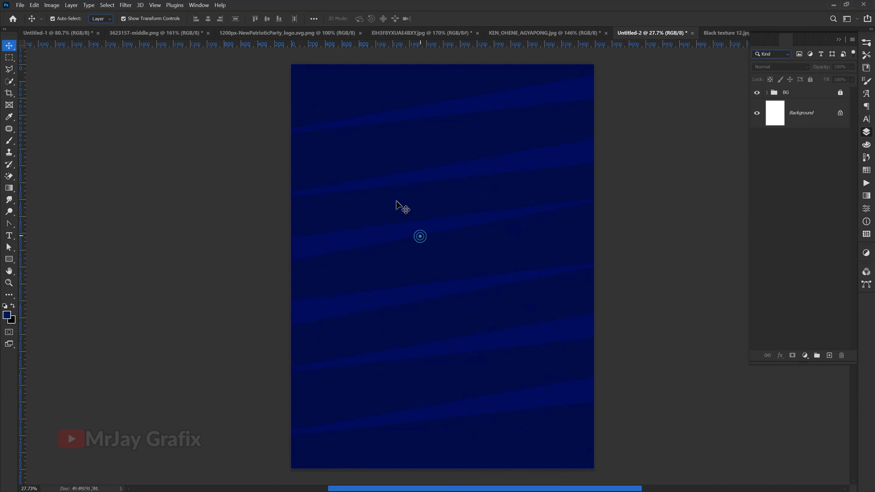
Step: Copy the waving elephant flag from 3623157-middle.png into the poster document
scroll(374, 161, "up", 1)
left_click(177, 34)
left_click(449, 299)
left_click_drag(399, 278, 415, 436)
Step: Enlarge the flag to about 811% so it spans beyond the poster's width, and place it against the poster's upper edge
left_click_drag(435, 383, 472, 273)
left_click_drag(448, 326, 432, 261)
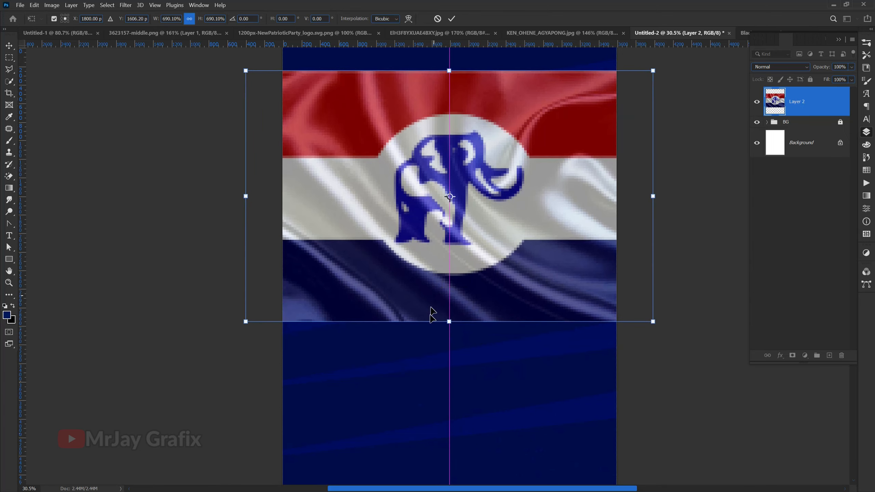
left_click_drag(448, 325, 442, 372)
scroll(417, 275, "down", 1)
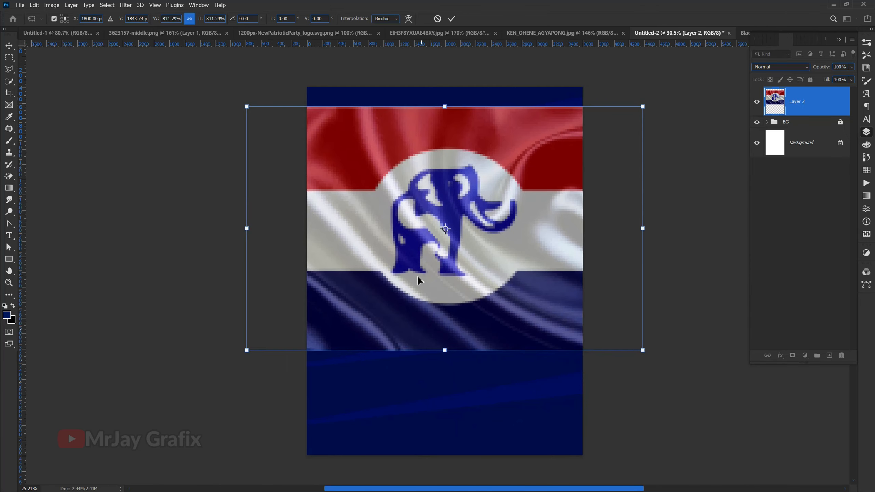
key("Return")
left_click_drag(404, 270, 407, 244)
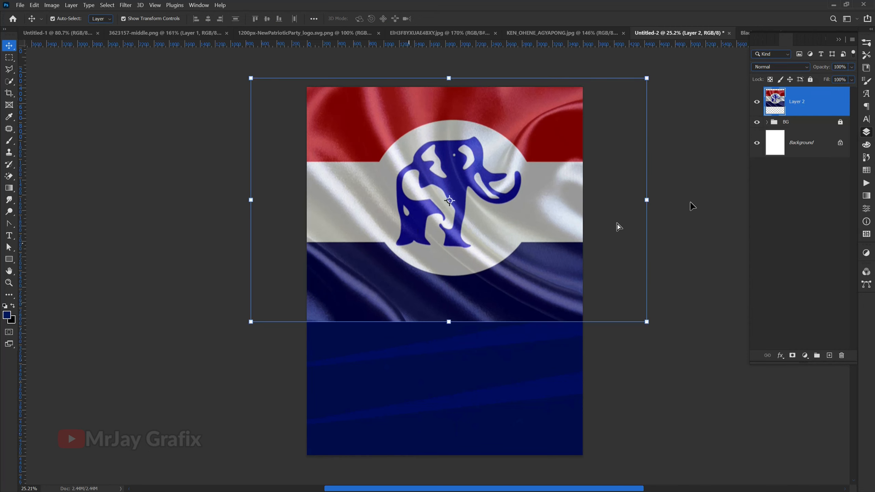
Step: Change the flag layer's blend mode to Soft Light
left_click(783, 67)
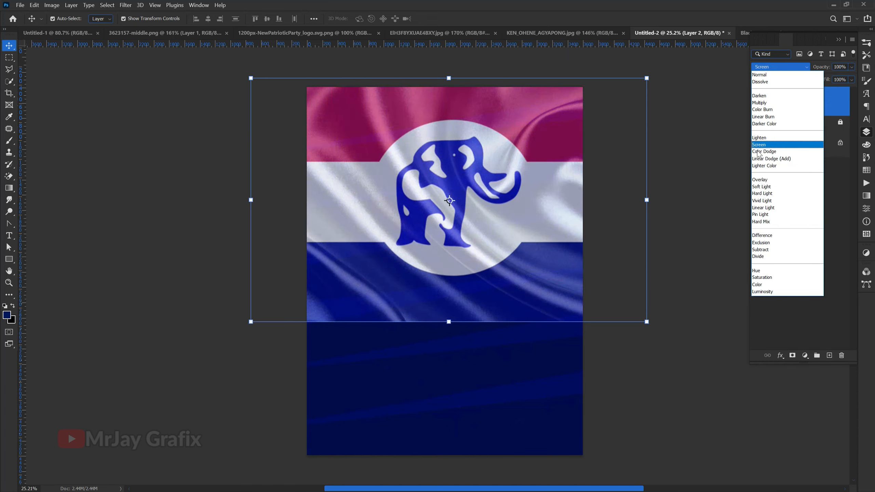
left_click(762, 187)
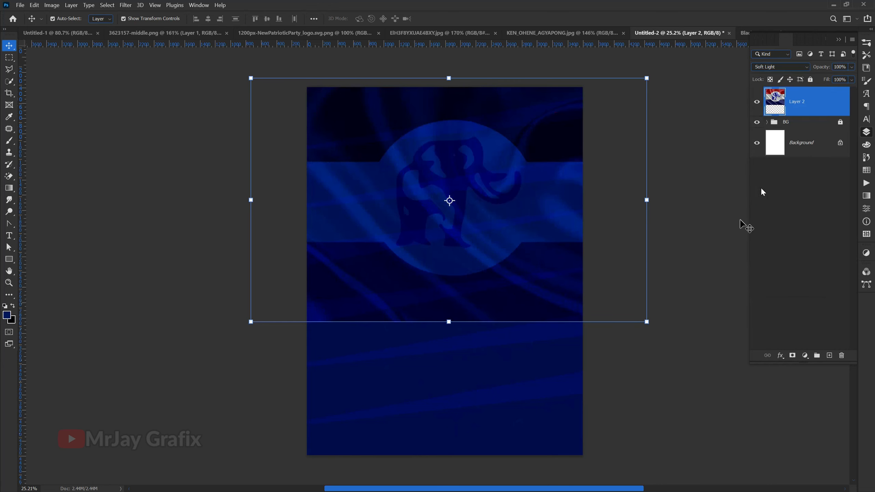
left_click(763, 192)
scroll(381, 309, "up", 2)
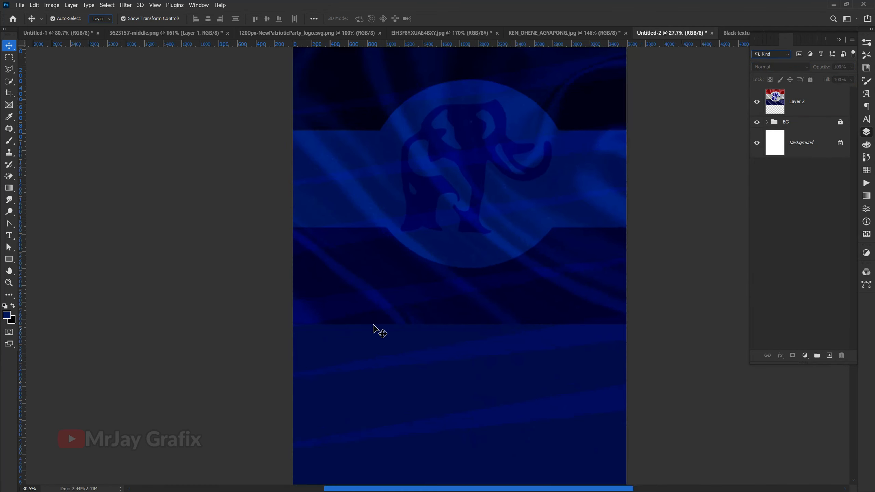
scroll(382, 309, "down", 2)
Step: Add a layer mask to the flag layer and fade out the flag's lower edge with a black-to-transparent linear gradient
left_click(381, 291)
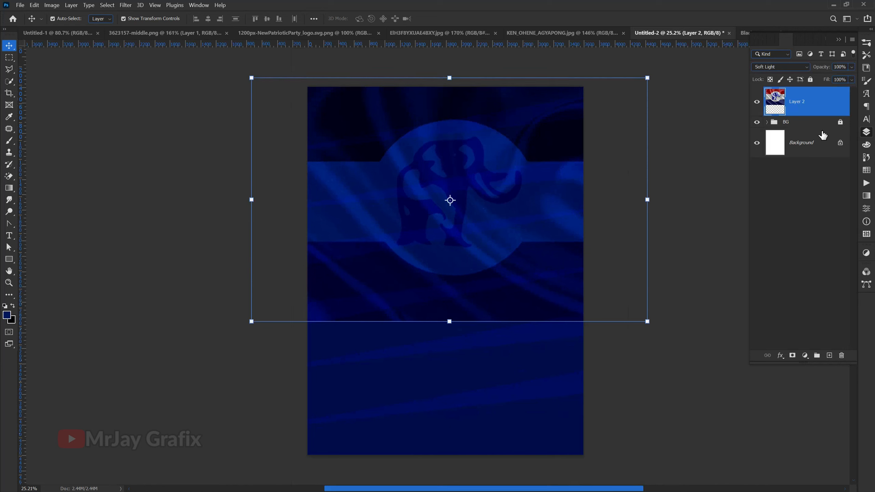
left_click(792, 356)
key("b")
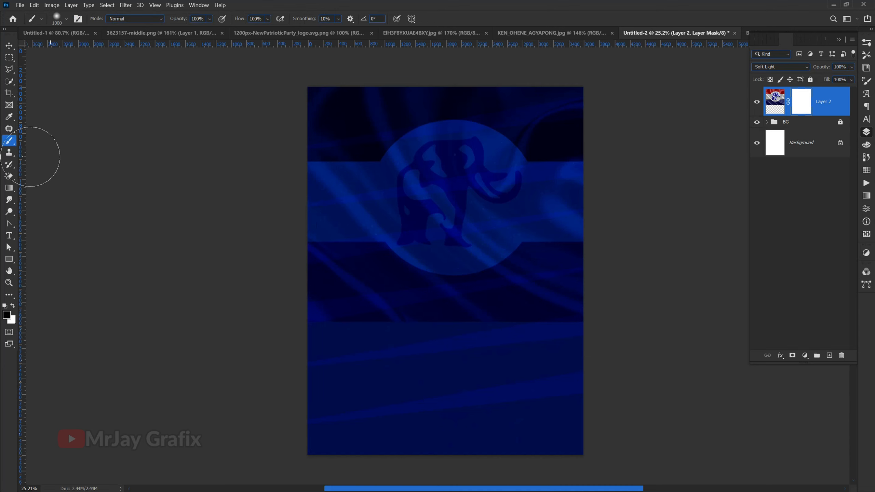
key("g")
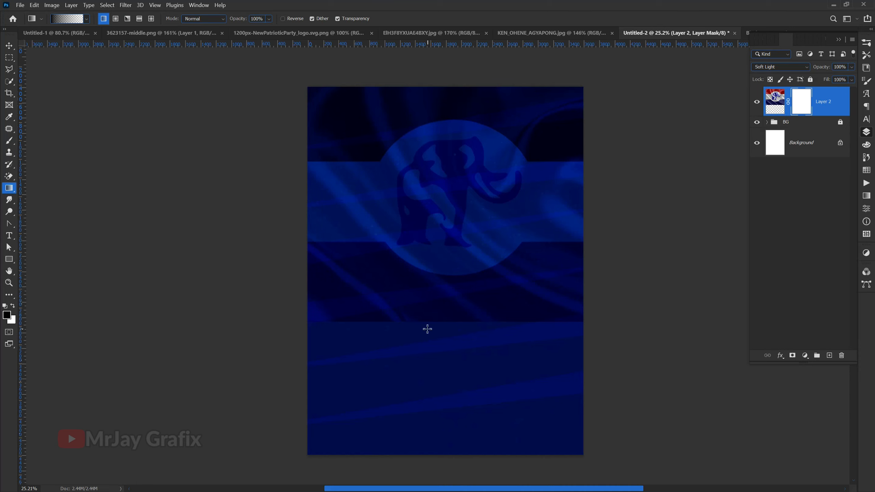
left_click_drag(434, 317, 423, 238)
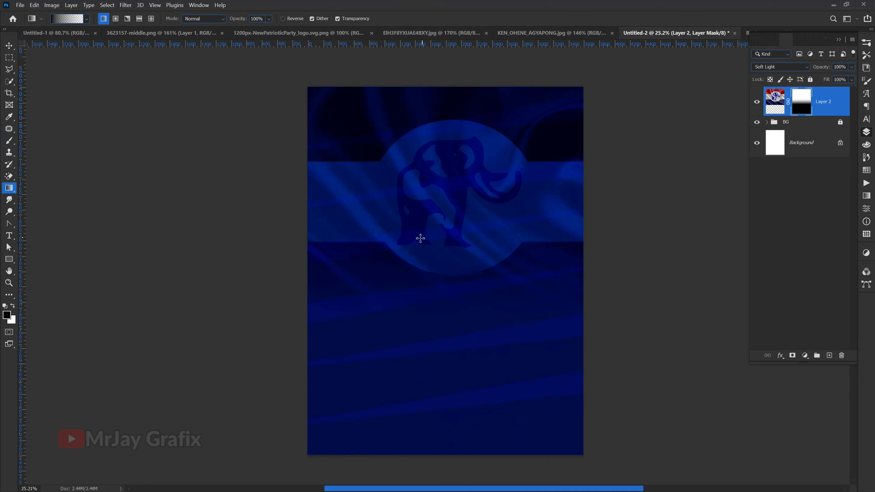
Step: Reduce the flag layer's opacity to 58%
left_click(7, 47)
left_click_drag(824, 71, 804, 74)
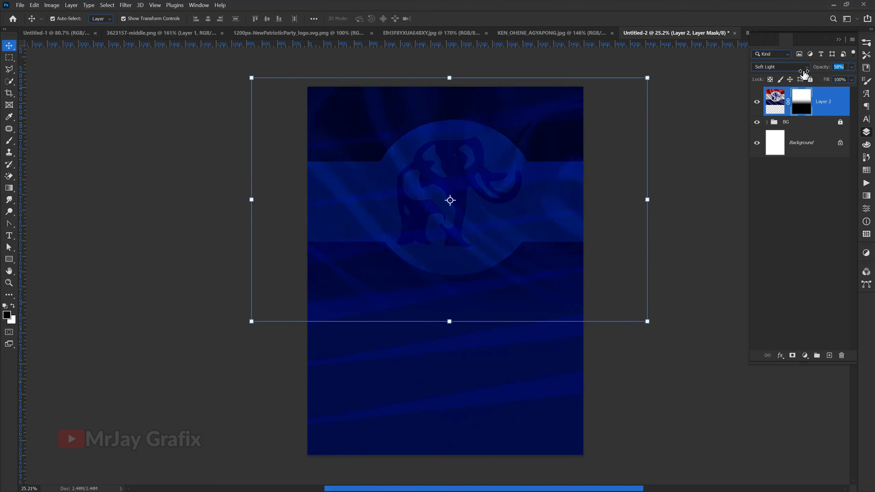
left_click(112, 249)
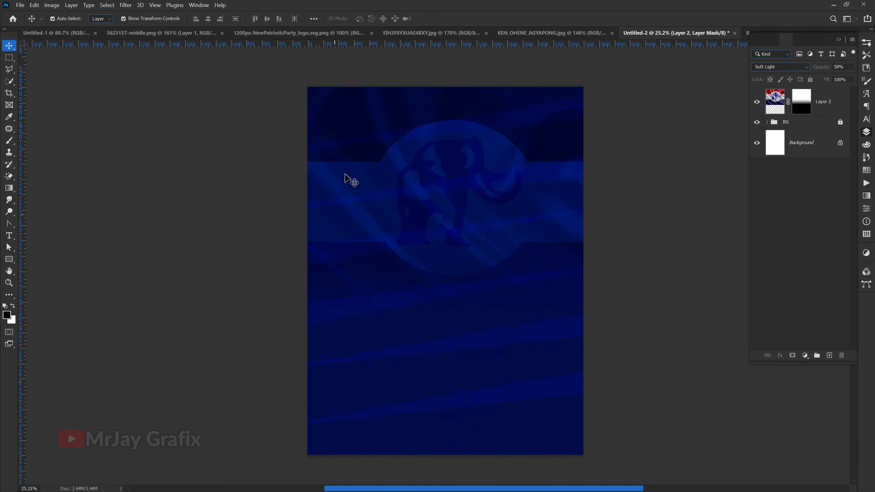
scroll(340, 174, "up", 2)
scroll(322, 224, "down", 1)
scroll(393, 366, "down", 1)
scroll(385, 445, "up", 2)
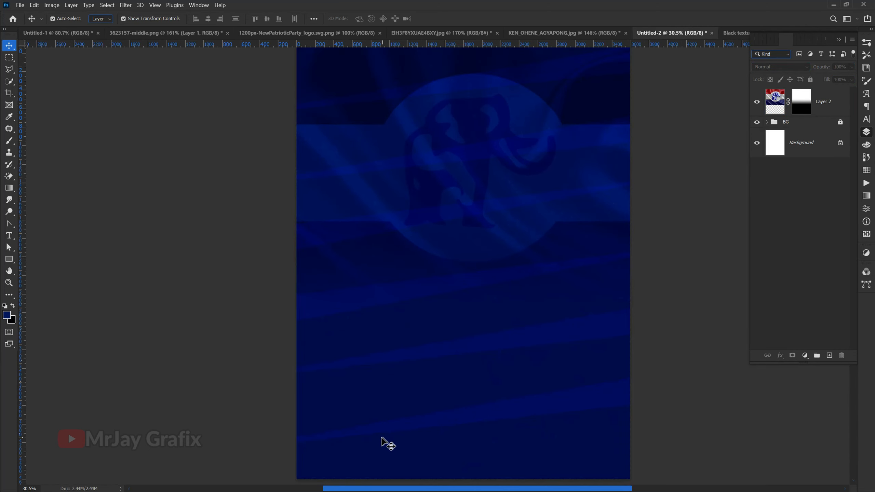
scroll(385, 444, "down", 1)
Step: Close the flag source file 3623157-middle.png without saving its changes
left_click(339, 32)
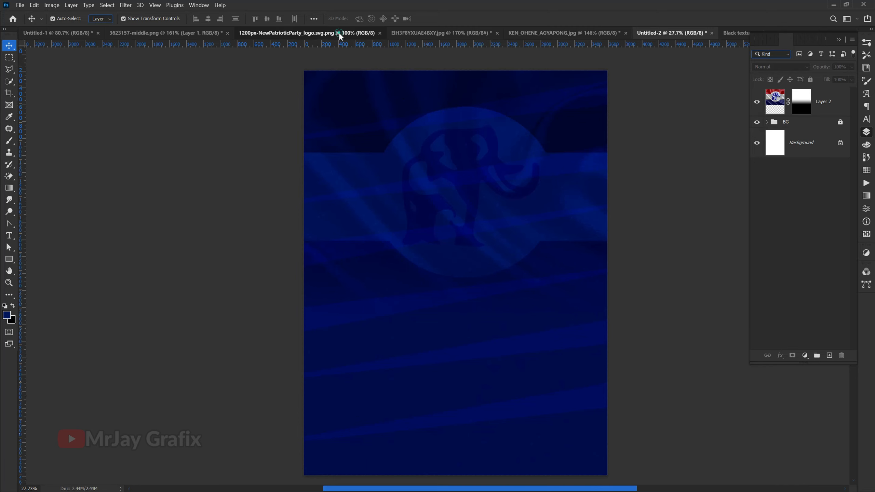
left_click(207, 33)
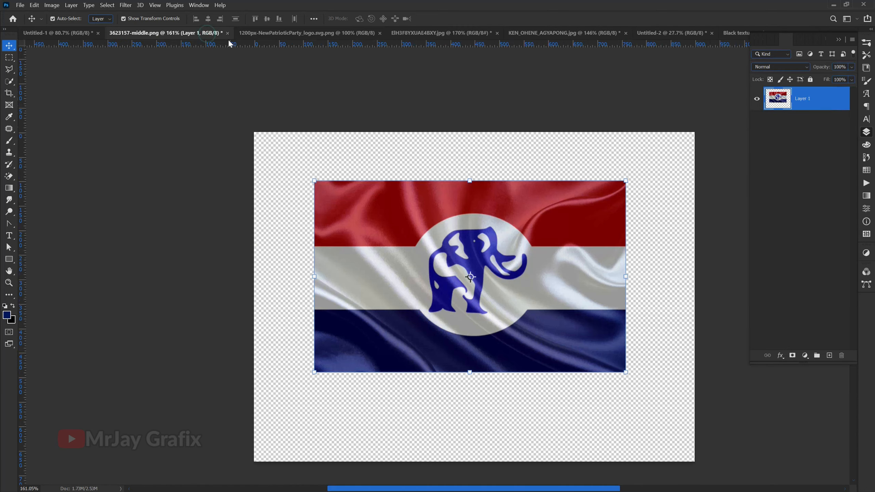
left_click(227, 33)
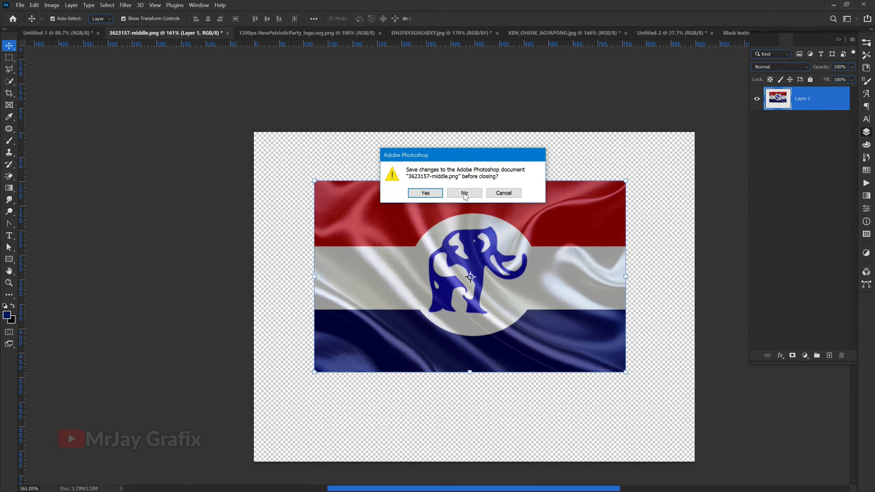
left_click(459, 195)
left_click(464, 194)
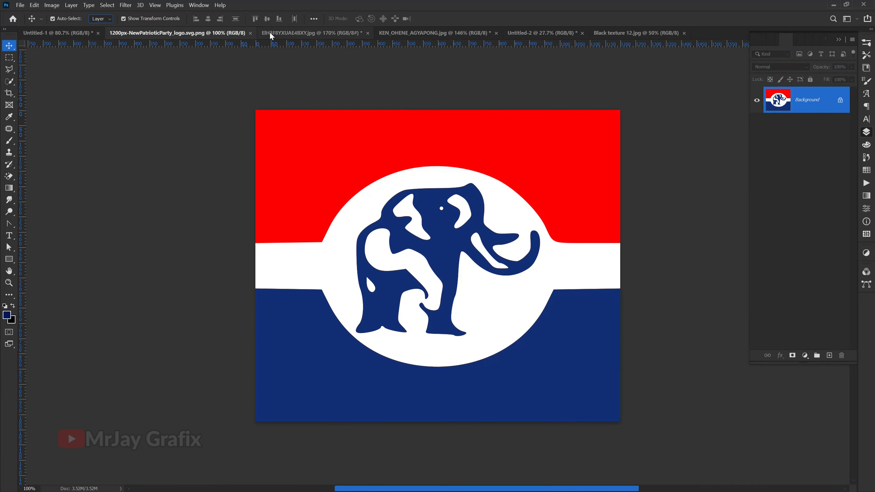
Step: Try the ribbon with the round New Patriotic Party emblem on the poster, scaled across the upper half
left_click(271, 33)
left_click_drag(499, 302, 438, 152)
key("ctrl+t")
left_click_drag(445, 241, 444, 222)
key("Return")
left_click(225, 310)
left_click(442, 227)
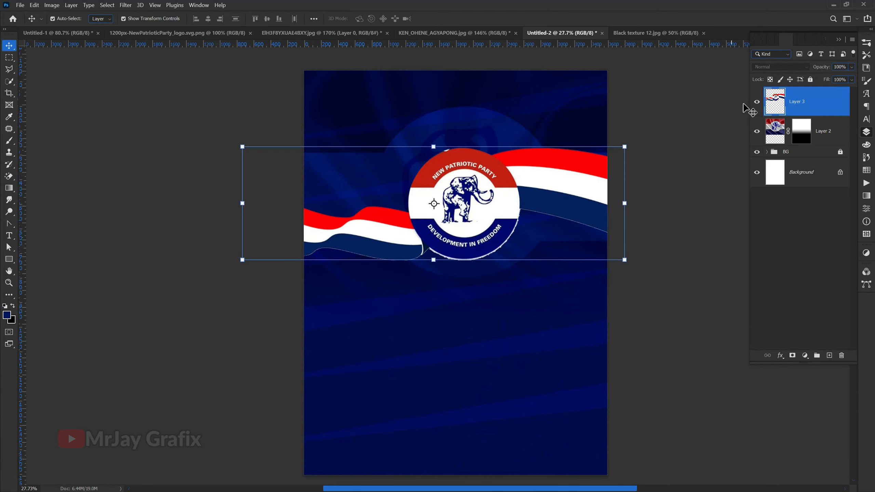
Step: Hide the ribbon emblem layer for comparison and delete it from the poster
left_click(757, 101)
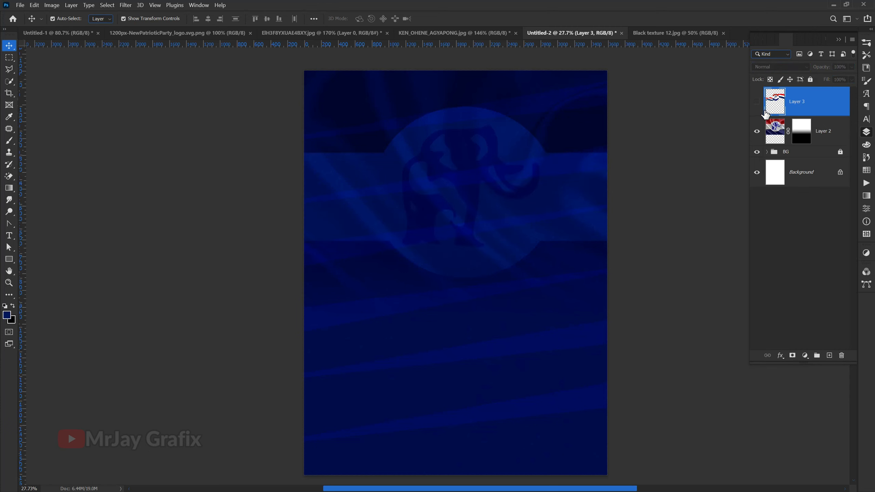
key("Delete")
left_click(180, 263)
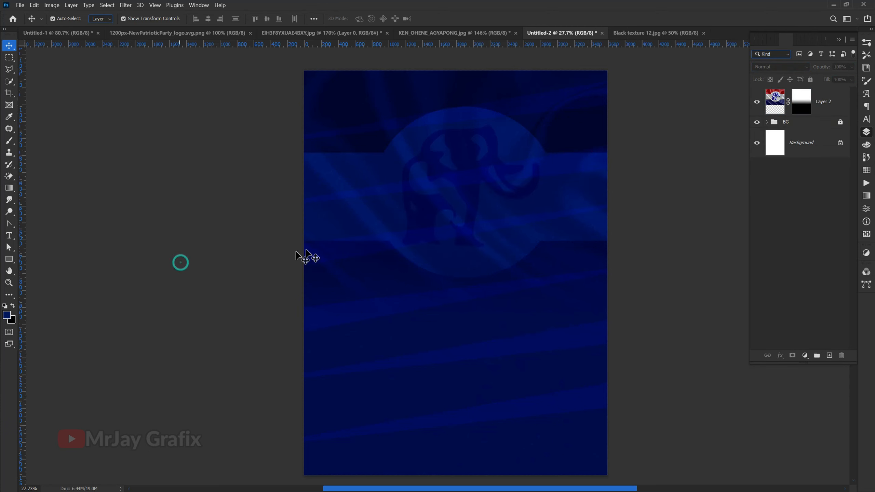
scroll(381, 207, "down", 1)
scroll(381, 313, "up", 1)
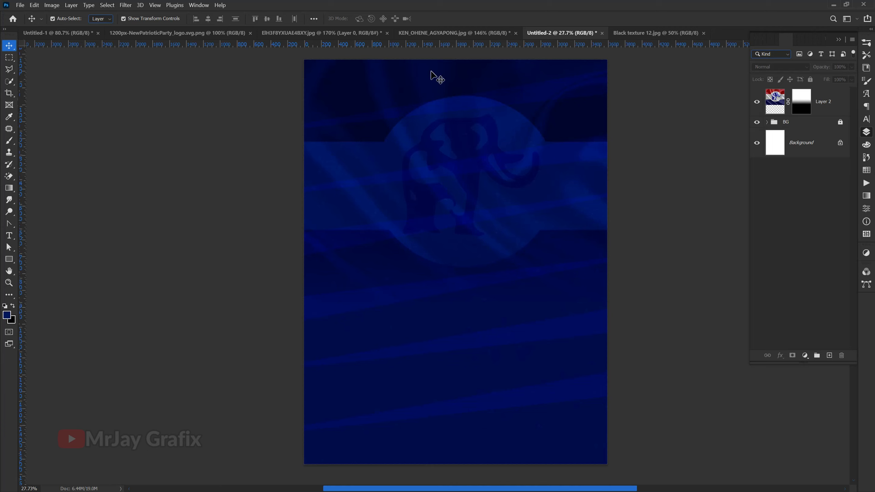
scroll(431, 83, "up", 1)
scroll(431, 96, "down", 1)
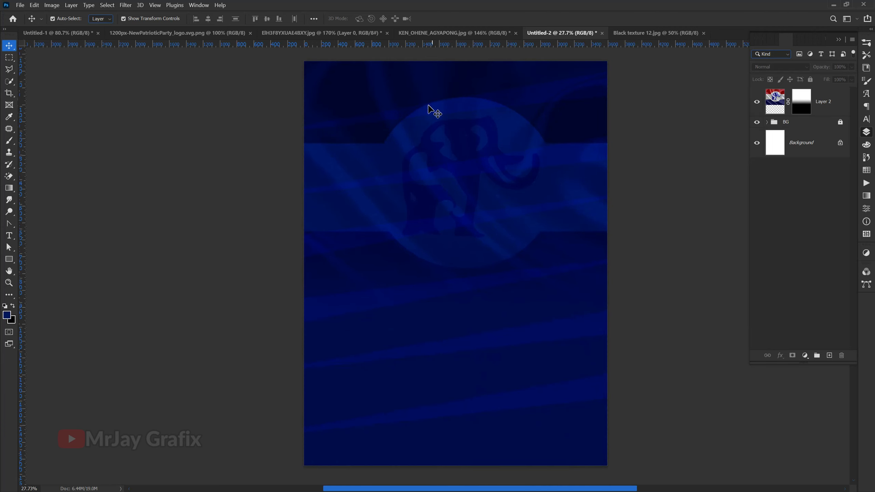
scroll(432, 112, "down", 2)
scroll(372, 92, "up", 1)
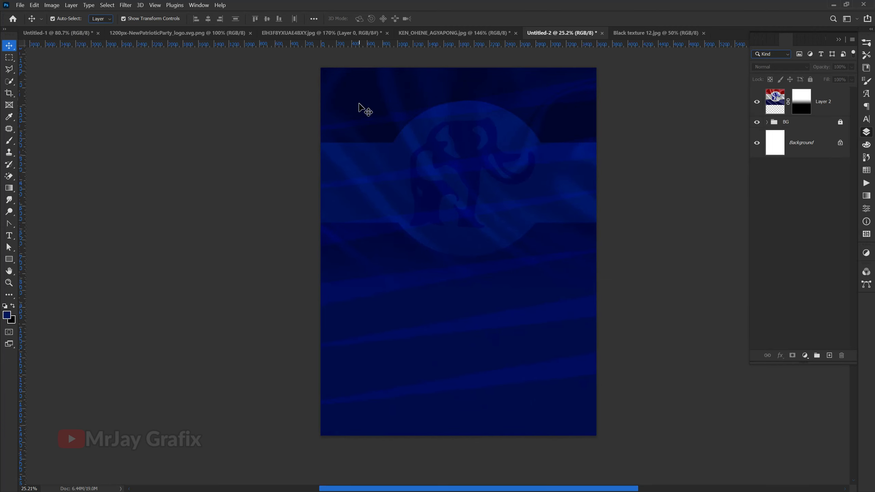
scroll(359, 104, "up", 1)
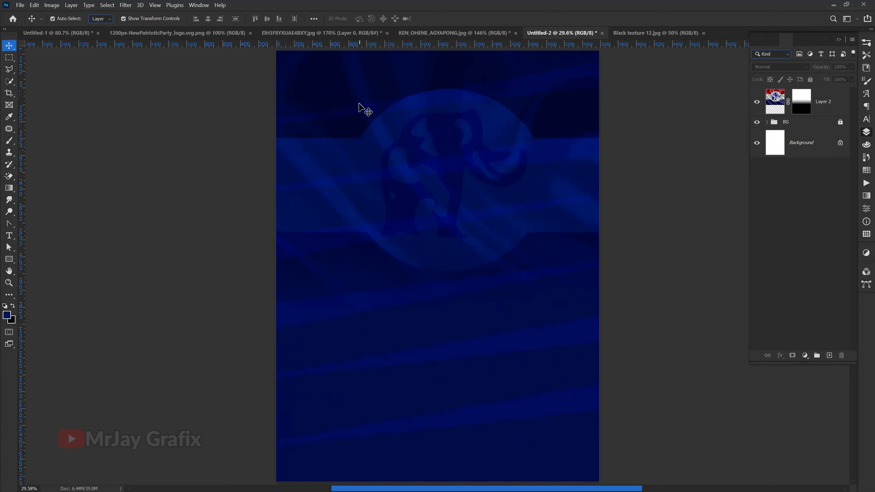
Step: Remove the green background from the candidate's portrait in its own document with the Remove Background quick action
left_click(489, 34)
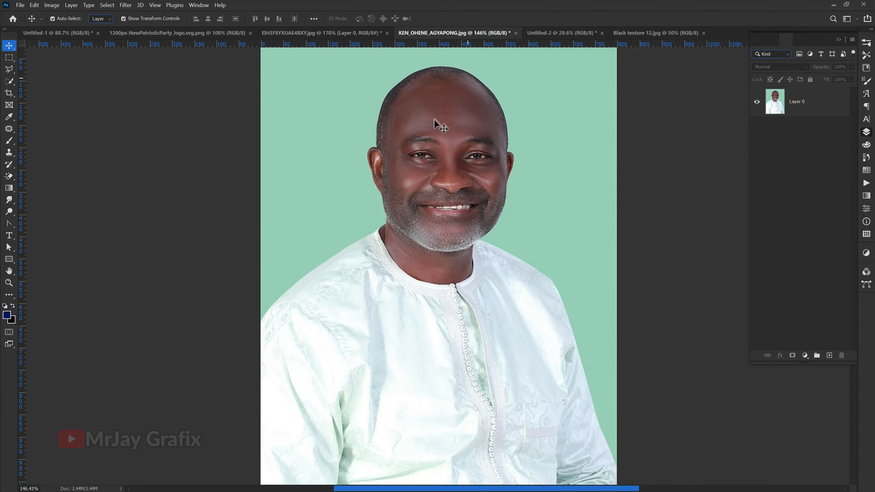
scroll(493, 224, "down", 1)
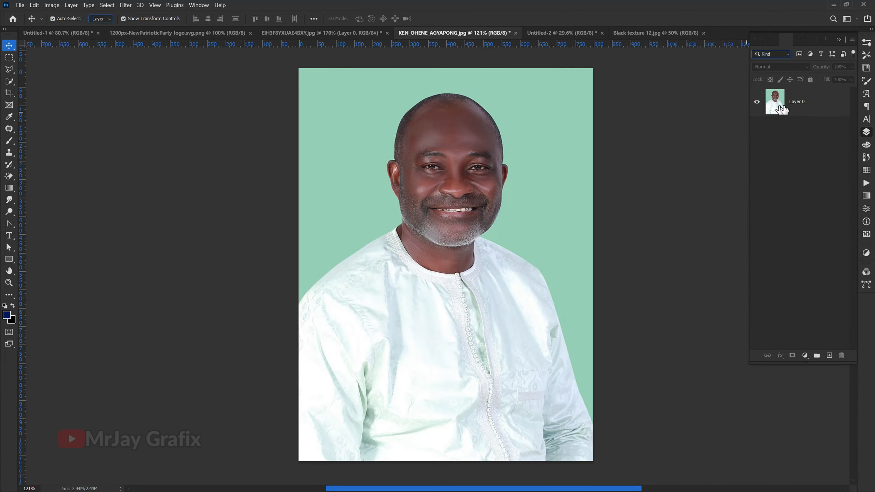
left_click(798, 114)
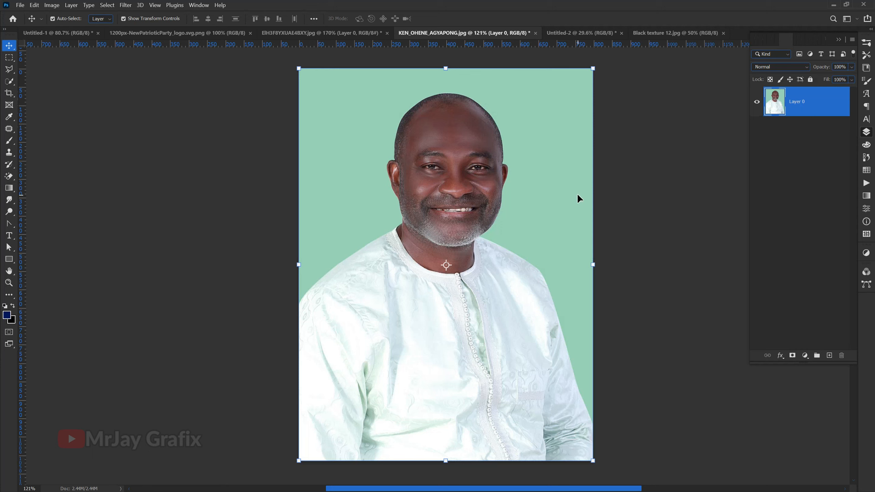
left_click(867, 208)
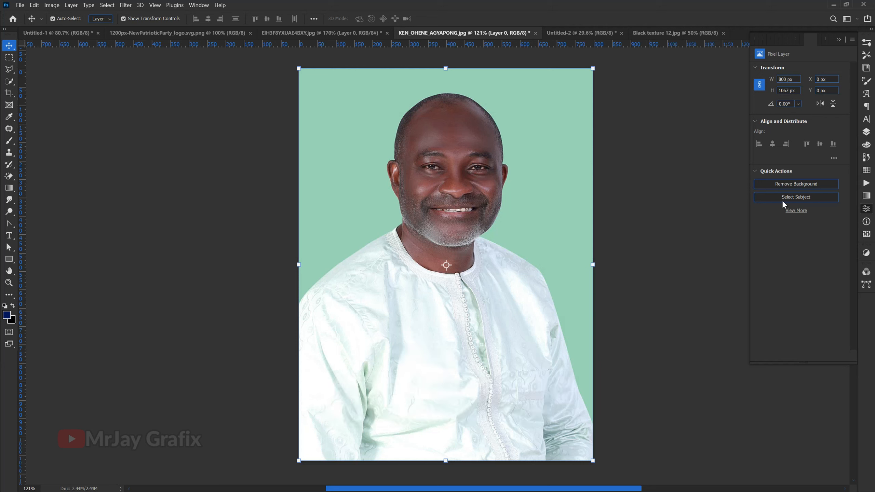
left_click(767, 187)
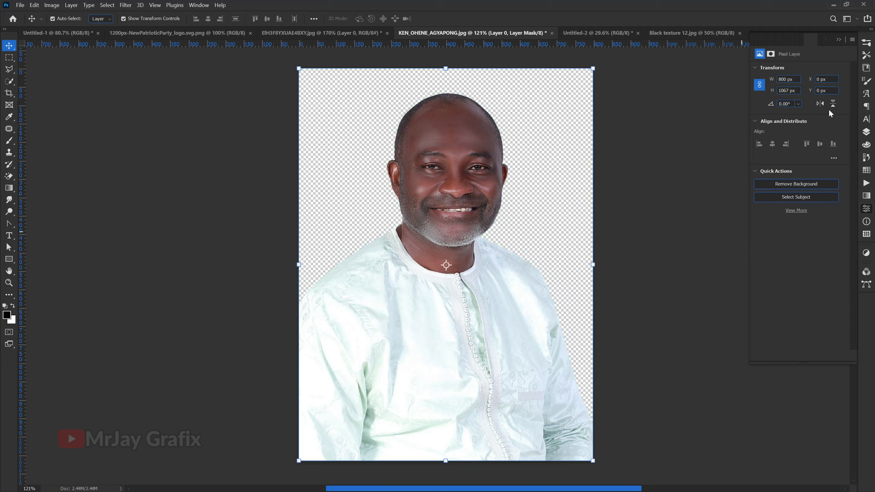
Step: Apply the portrait's layer mask permanently to its layer
left_click(865, 133)
right_click(803, 105)
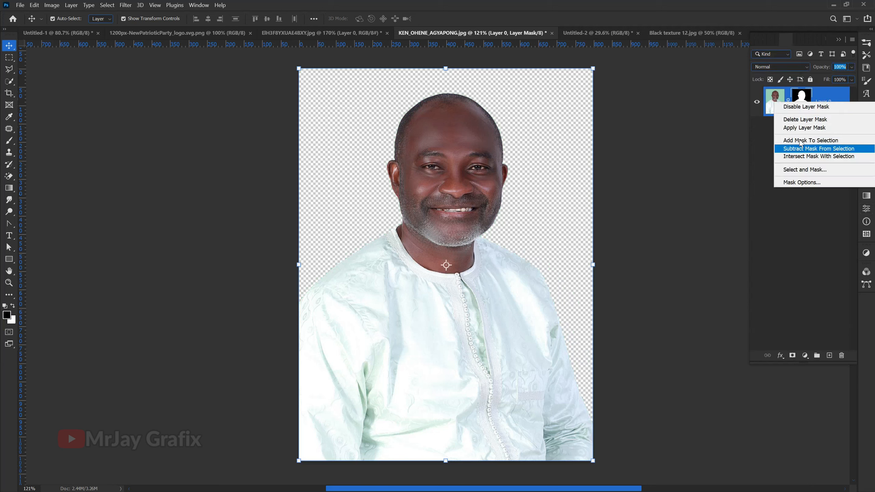
left_click(809, 128)
Step: Copy the cut-out portrait into the poster document and scale it to about 278% in the upper middle
left_click_drag(442, 136, 441, 357)
key("ctrl+t")
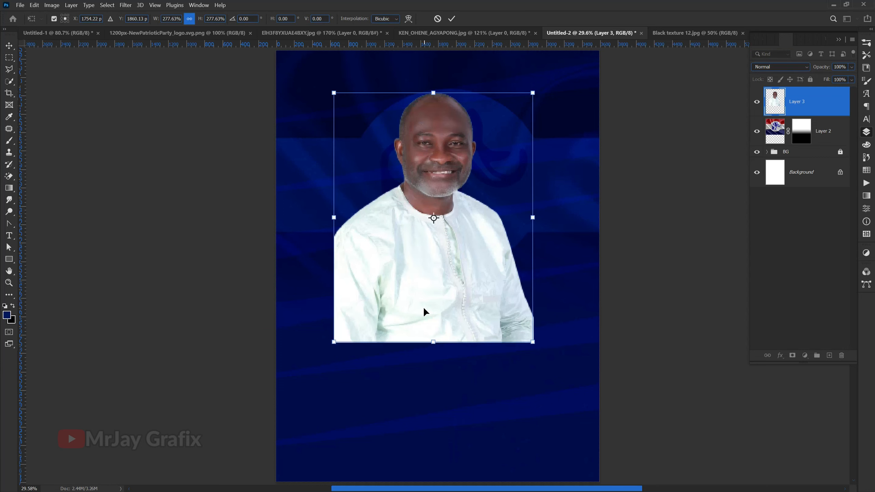
left_click(131, 273)
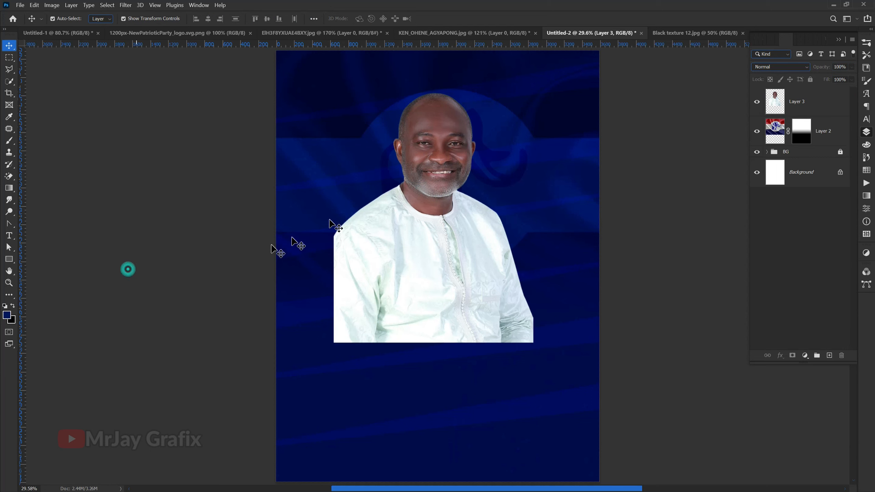
Step: Open the Camera Raw filter on the candidate's portrait and set Clarity to +26 and Dehaze to +21
left_click(427, 156)
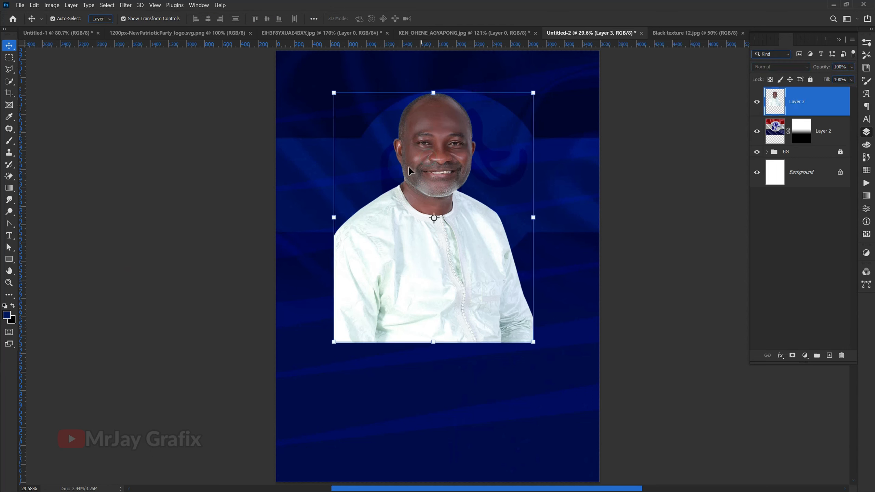
left_click(126, 6)
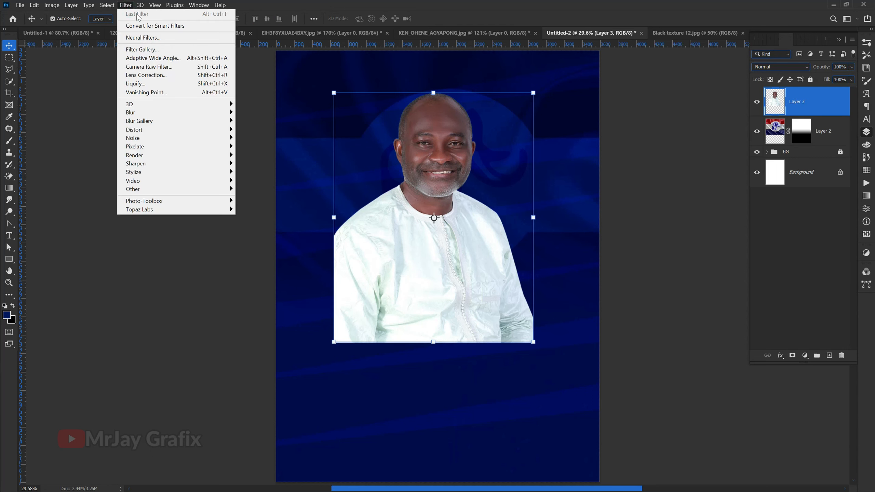
left_click(169, 67)
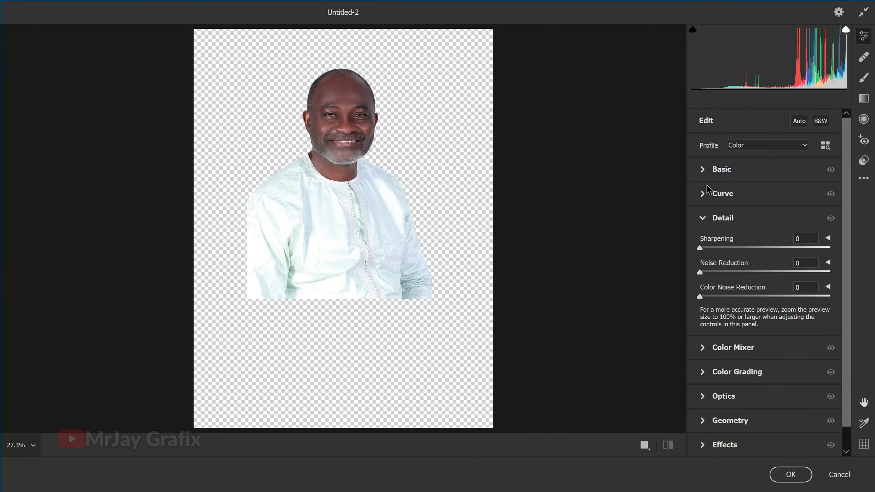
left_click(703, 220)
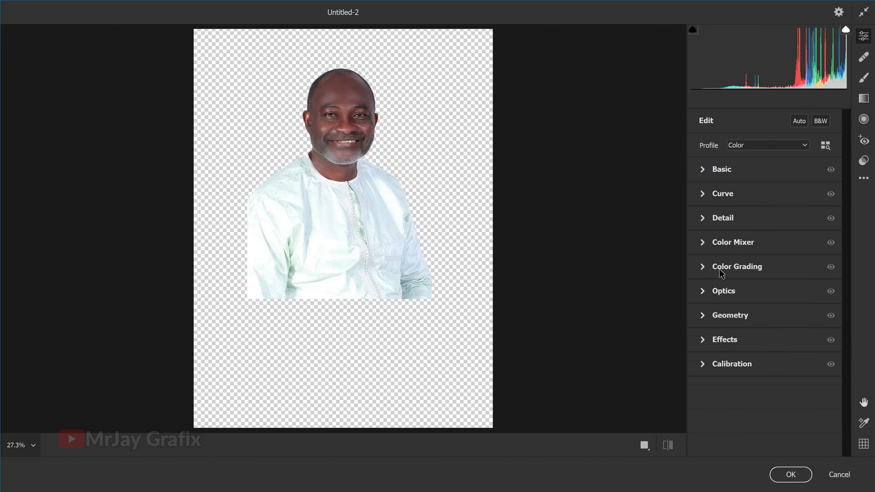
left_click(705, 344)
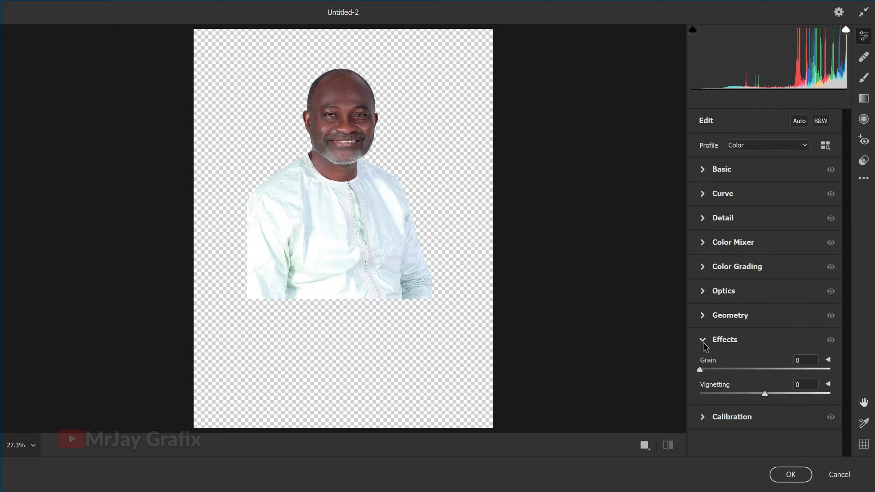
left_click(703, 340)
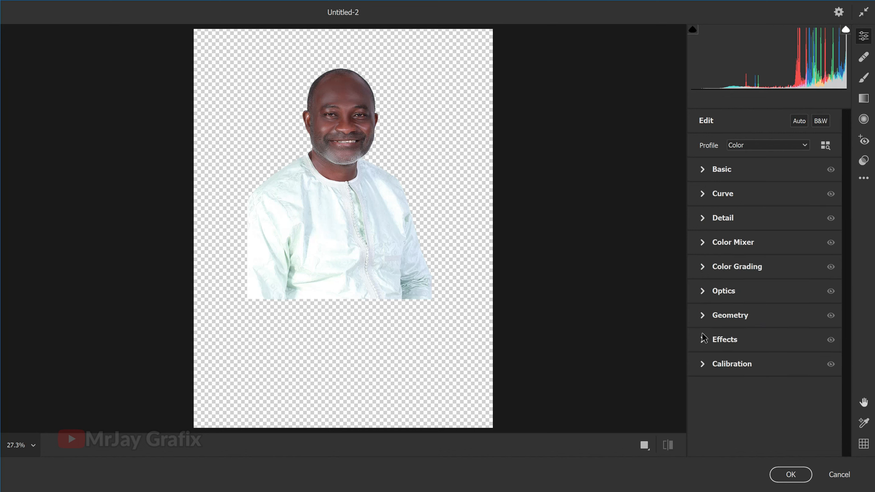
left_click(702, 169)
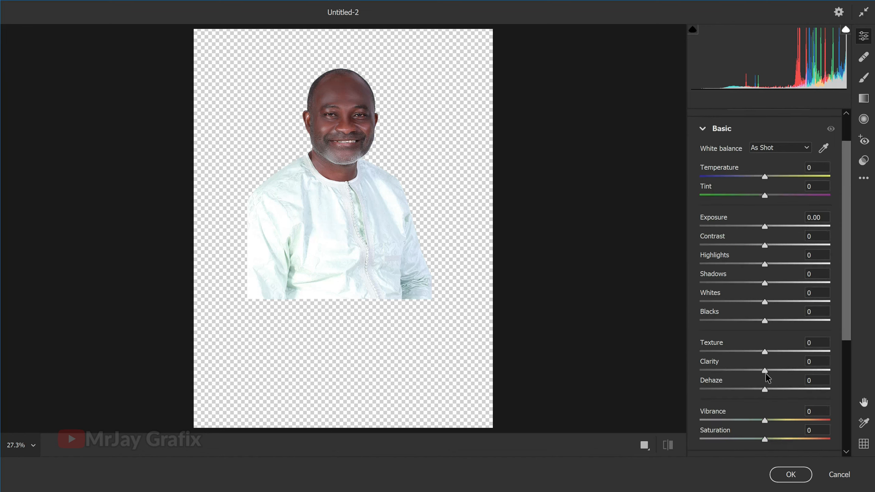
left_click_drag(766, 376, 782, 392)
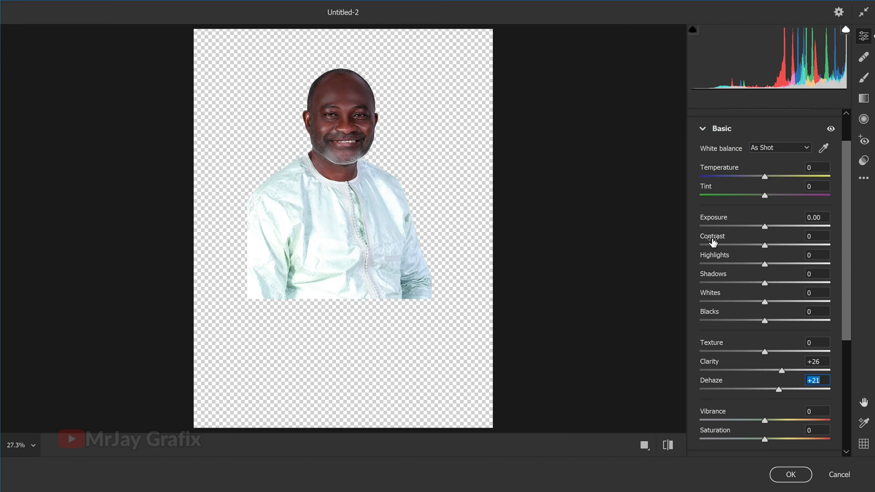
Step: Set Sharpening to 57 in the portrait's Camera Raw adjustments and apply the filter
left_click(703, 128)
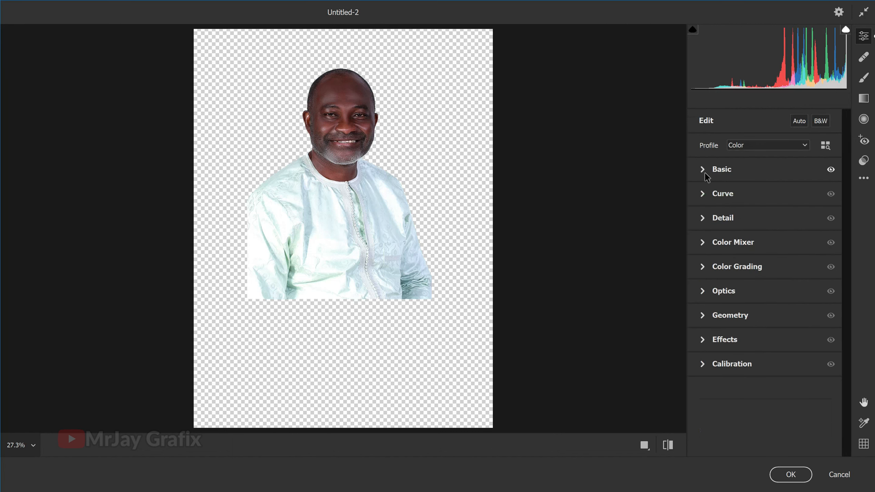
left_click(705, 220)
left_click_drag(710, 242, 744, 232)
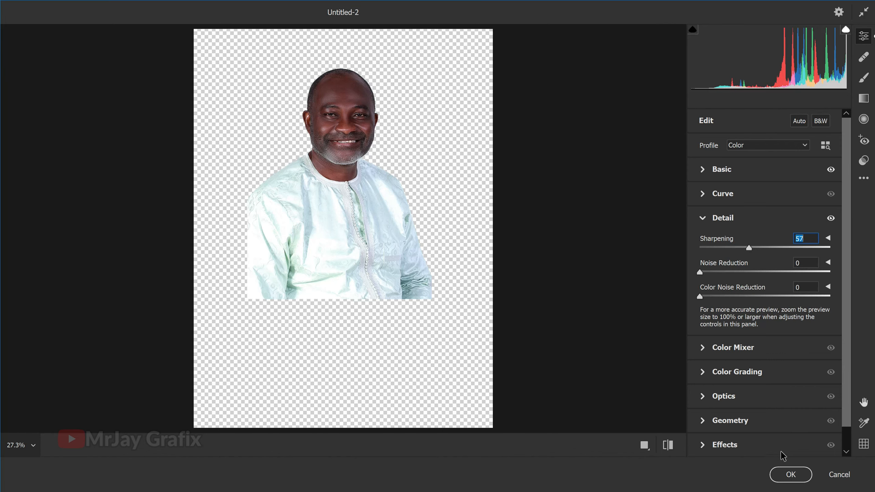
left_click(789, 475)
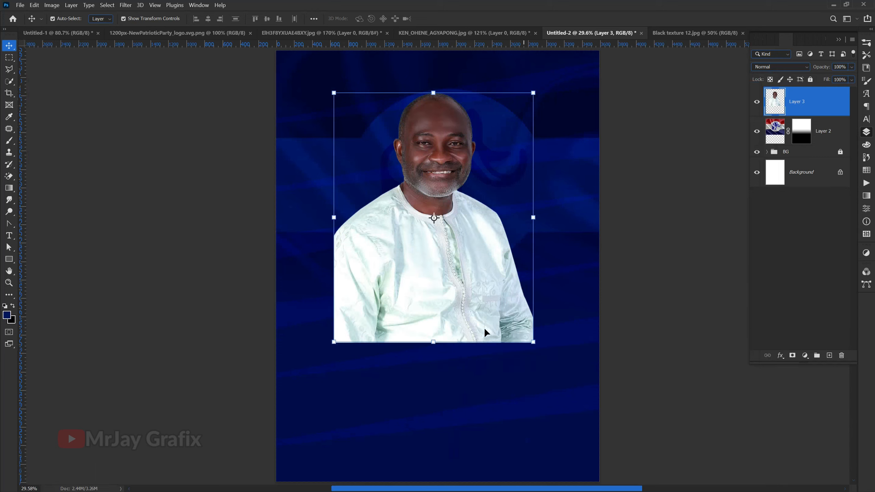
left_click(148, 160)
left_click(435, 143)
Step: Close the Black texture 12.jpg document and return to the poster document
left_click(662, 37)
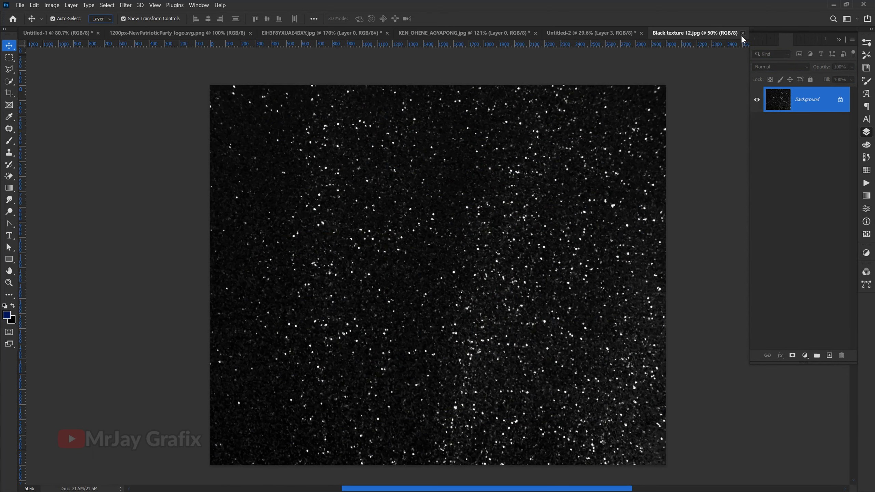
left_click(742, 33)
left_click(443, 35)
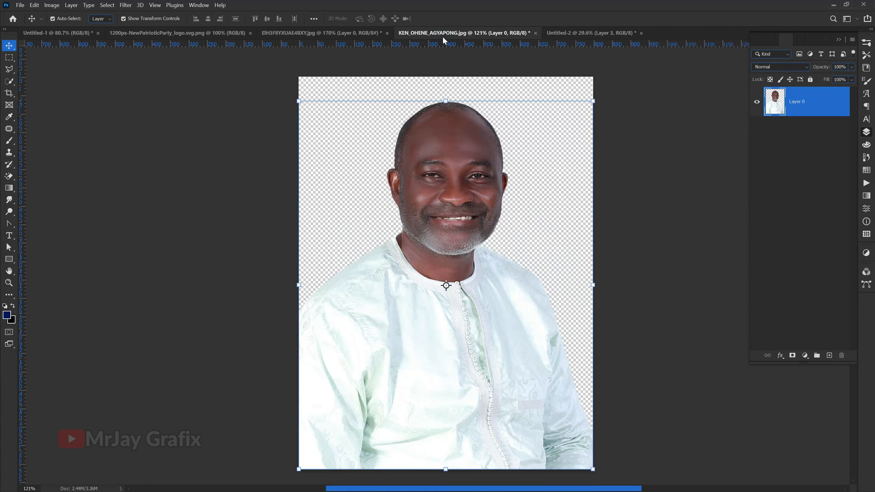
left_click(564, 38)
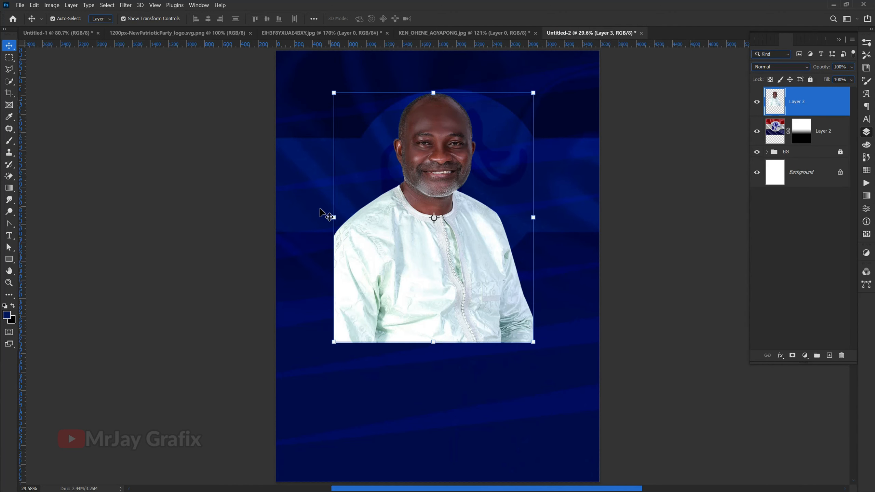
Step: Add a layer mask to the portrait and fade out its lower body by painting black with a soft 1500 px brush
scroll(321, 212, "down", 1)
left_click(174, 213)
left_click(352, 245)
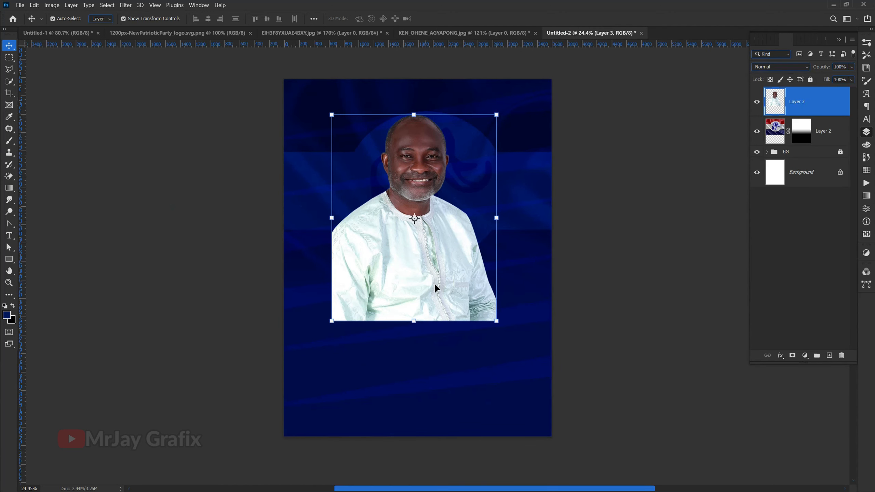
left_click(792, 356)
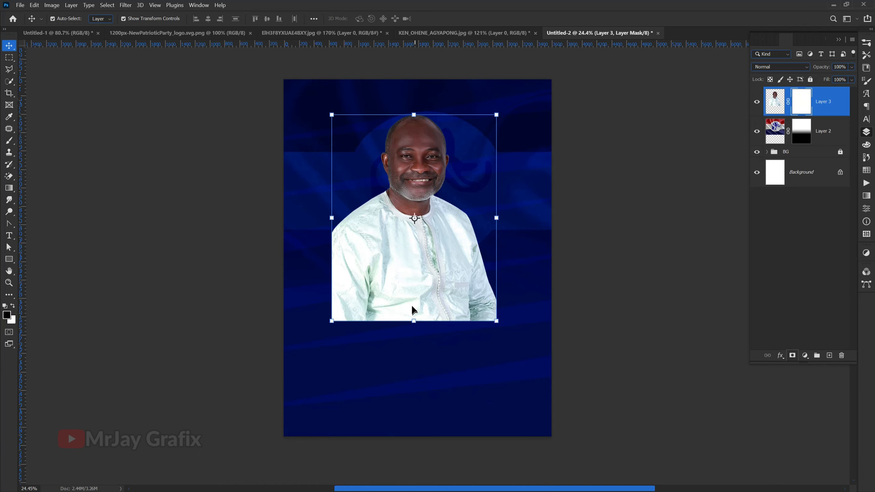
scroll(342, 274, "up", 1)
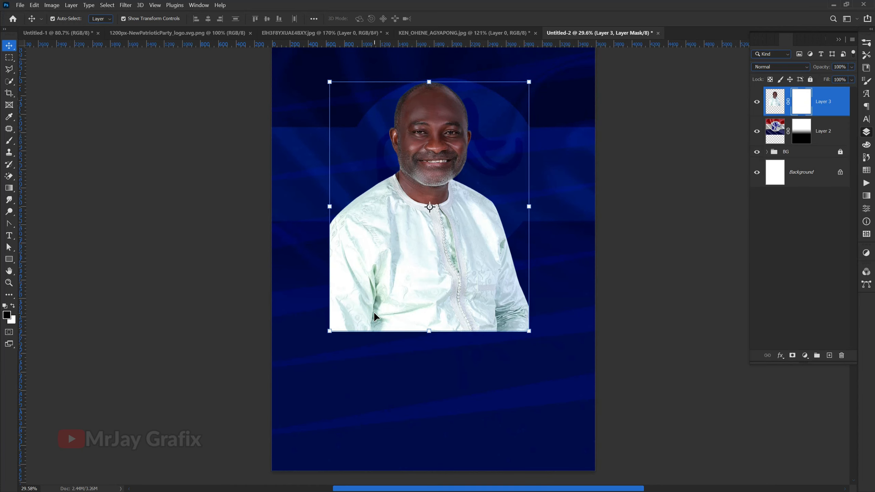
key("b")
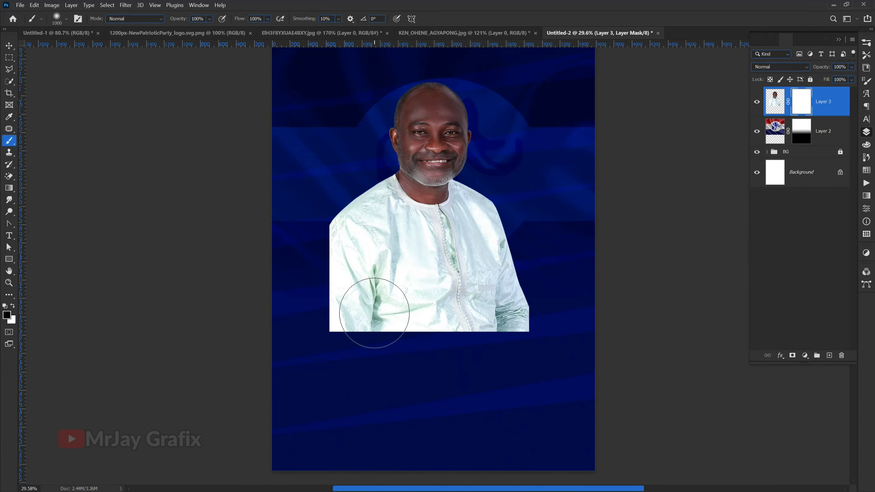
key("bracketright")
key("bracketright")
key("bracketright")
key("bracketright")
key("bracketright")
mouse_move(333, 351)
left_mouse_down()
mouse_move(420, 362)
mouse_move(600, 352)
mouse_move(247, 373)
mouse_move(320, 377)
mouse_move(558, 357)
mouse_move(311, 344)
mouse_move(282, 296)
mouse_move(270, 224)
mouse_move(336, 356)
mouse_move(297, 287)
mouse_move(393, 393)
mouse_move(589, 365)
mouse_move(557, 310)
mouse_move(539, 246)
mouse_move(526, 313)
mouse_move(534, 272)
mouse_move(485, 359)
mouse_move(345, 373)
mouse_move(293, 344)
mouse_move(321, 336)
mouse_move(472, 350)
mouse_move(508, 262)
mouse_move(520, 284)
mouse_move(506, 337)
mouse_move(413, 324)
mouse_move(373, 301)
mouse_move(432, 317)
left_mouse_up()
left_click_drag(373, 300, 463, 328)
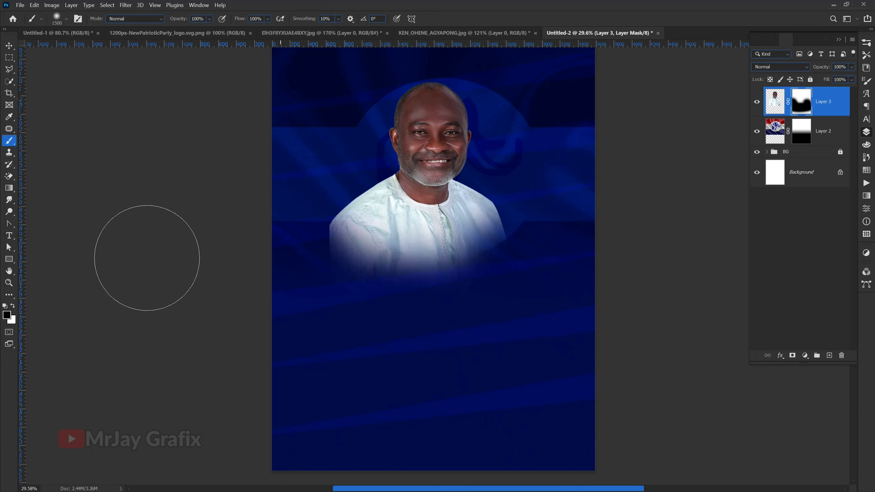
Step: Enlarge the masked portrait to about 122% and move it slightly down on the poster
left_click(9, 48)
left_click(429, 332)
left_click_drag(428, 331, 437, 387)
left_click_drag(397, 262, 406, 277)
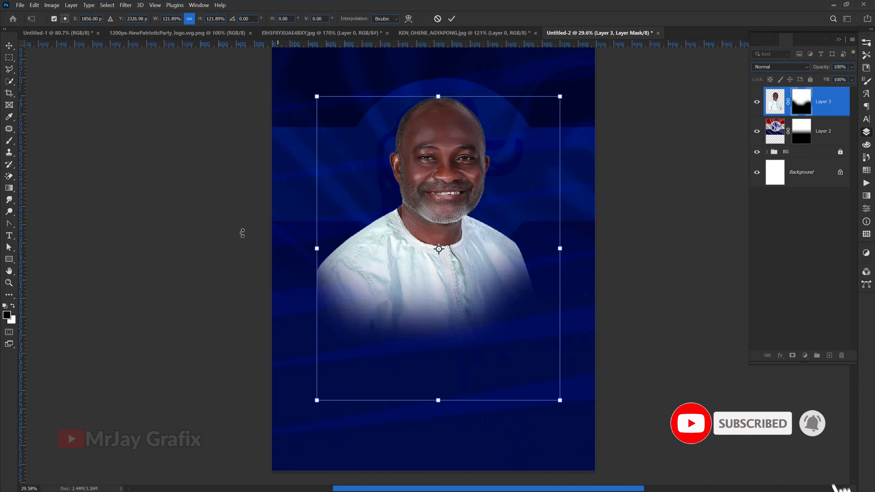
key("Return")
left_click(168, 200)
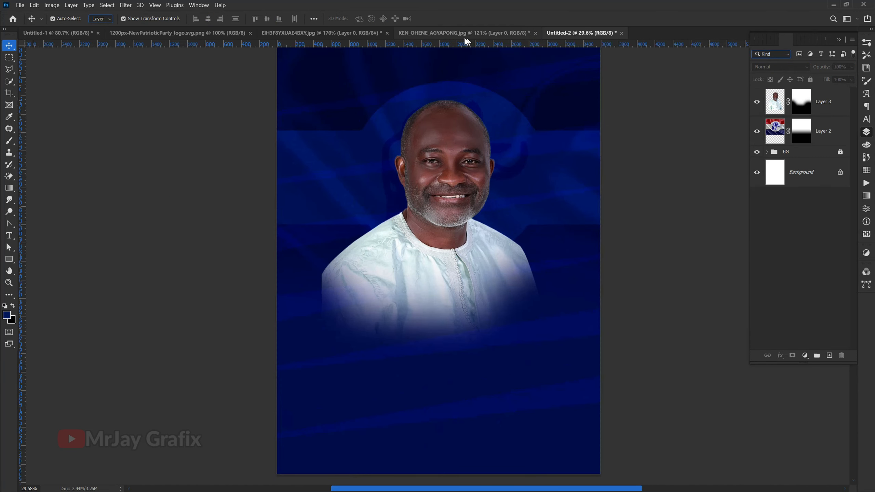
Step: Close the candidate's portrait source document and the ribbon emblem document without saving
left_click(465, 37)
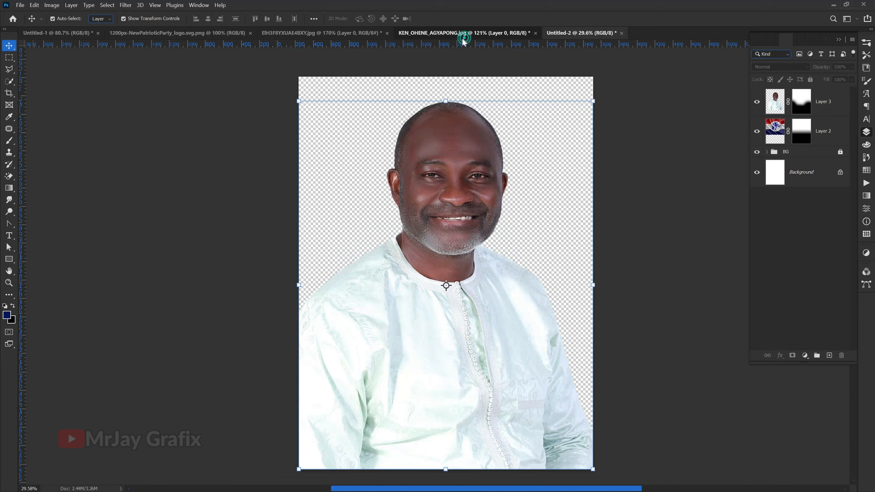
left_click(536, 33)
left_click(465, 193)
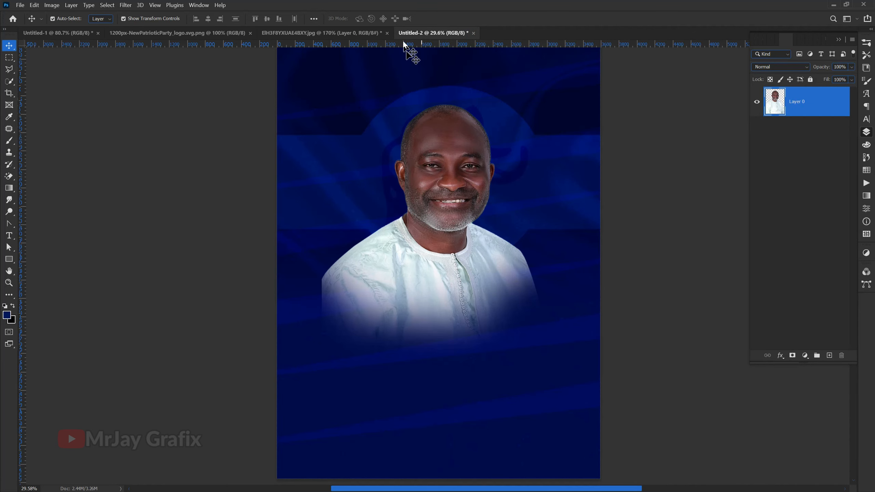
left_click(364, 32)
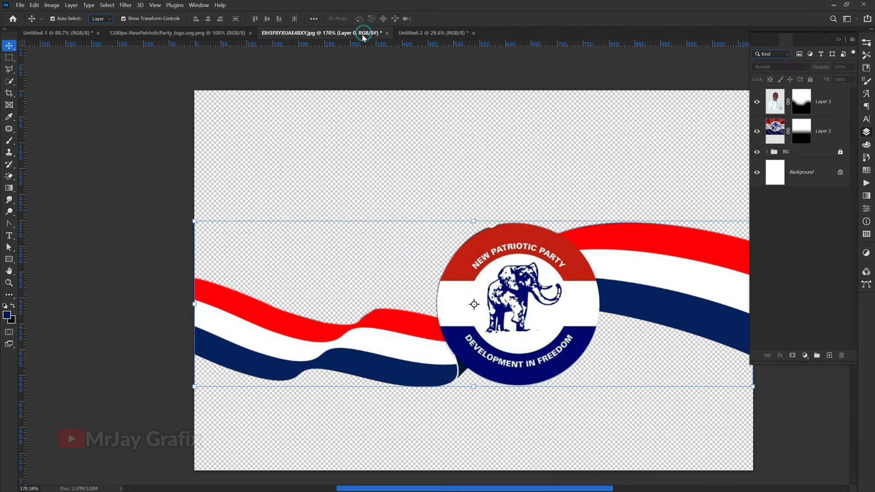
left_click(386, 33)
left_click(465, 193)
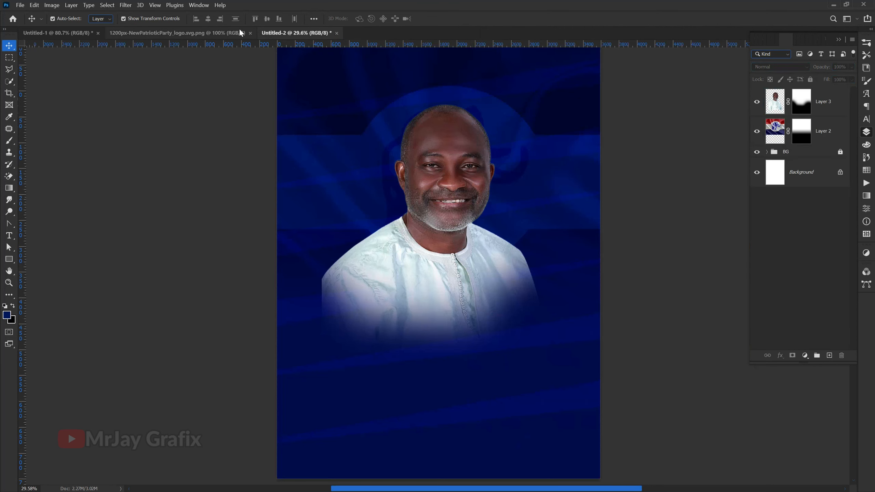
Step: Copy the party logo from its document into the poster's upper area and scale it to about 51%
left_click(240, 33)
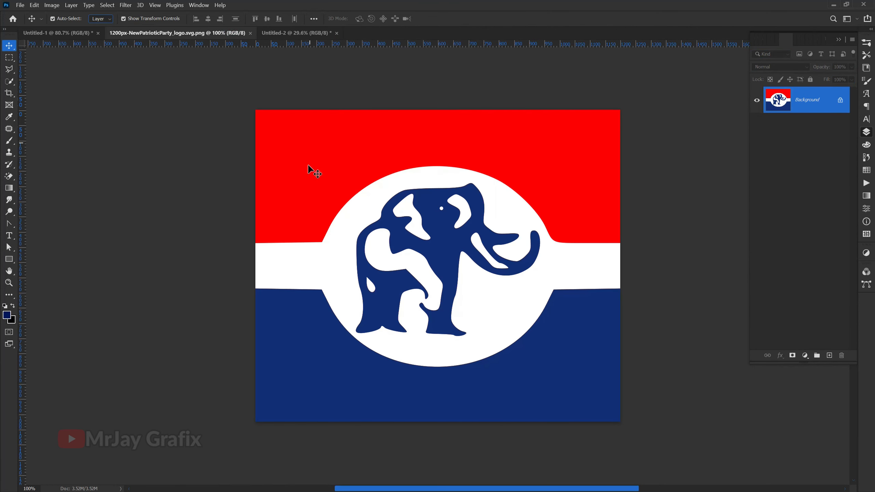
left_click_drag(309, 166, 354, 112)
key("ctrl+t")
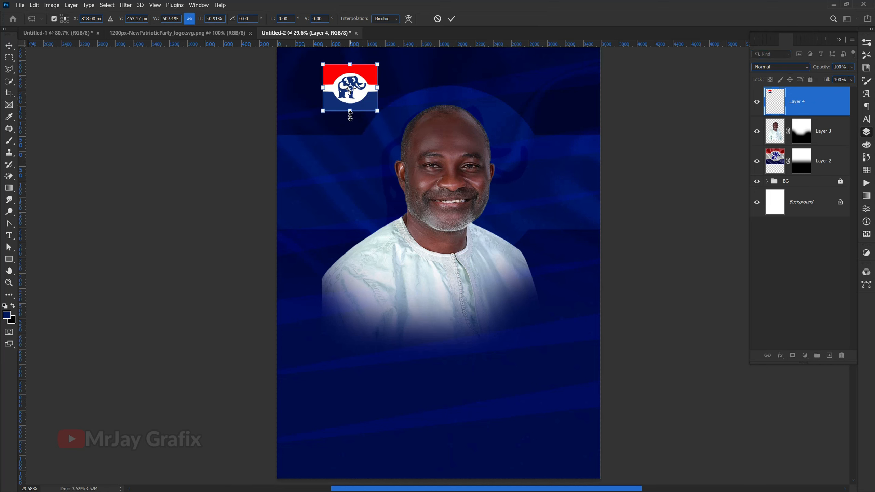
key("Return")
left_click(242, 74)
Step: Move the party logo into the poster's upper-left corner and shift the portrait slightly down
scroll(381, 114, "down", 3)
left_click_drag(355, 89, 325, 90)
left_click_drag(406, 189, 413, 205)
left_click(188, 186)
scroll(386, 100, "up", 1)
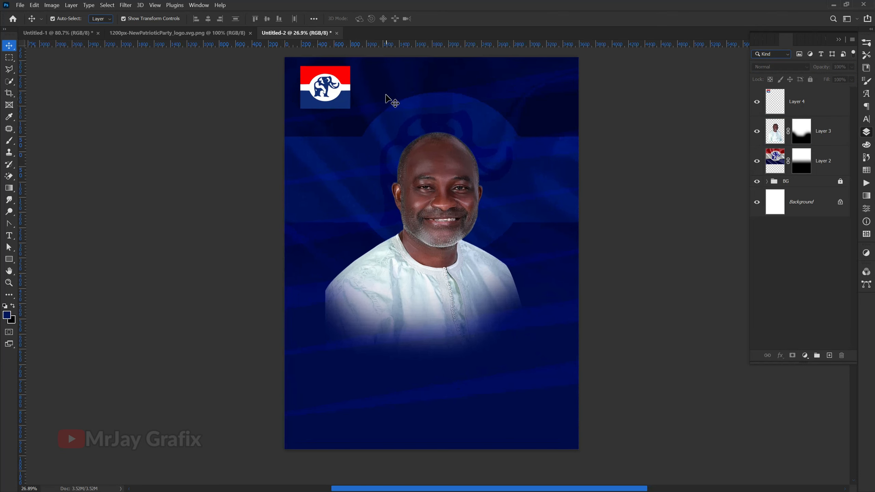
Step: Add a white 14 px stroke positioned Inside to the party logo layer
left_click(329, 98)
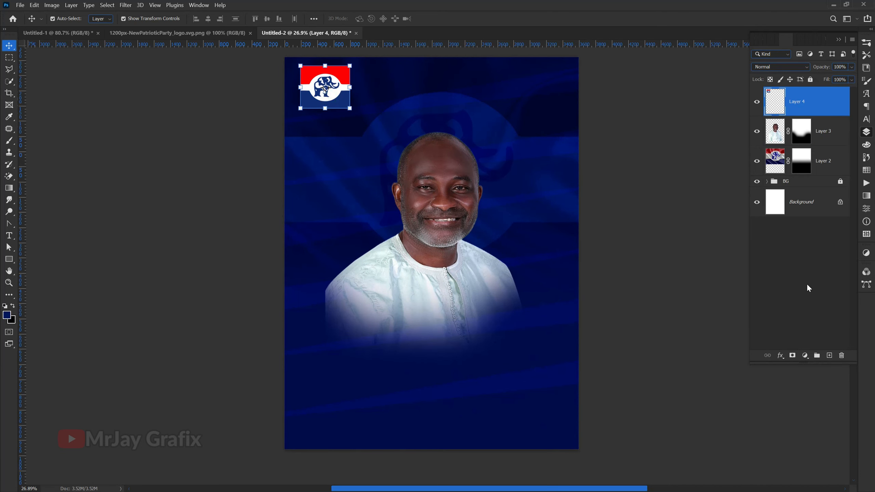
left_click(780, 355)
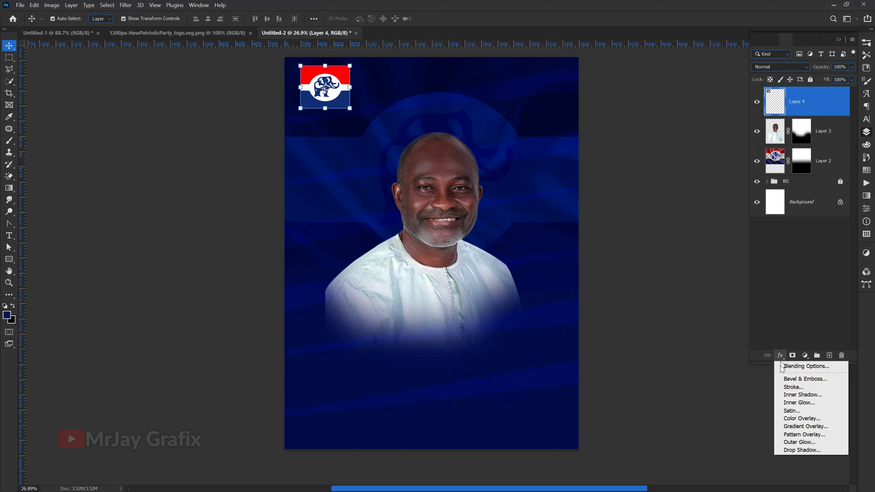
left_click(792, 387)
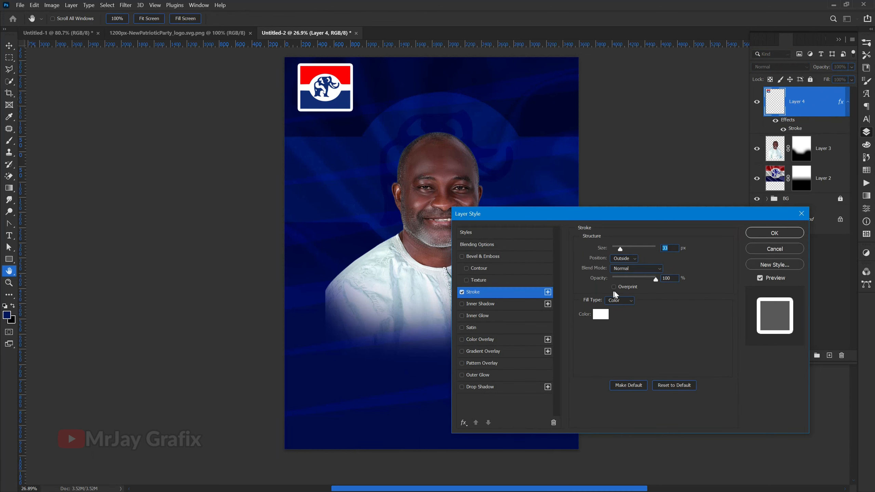
left_click(626, 258)
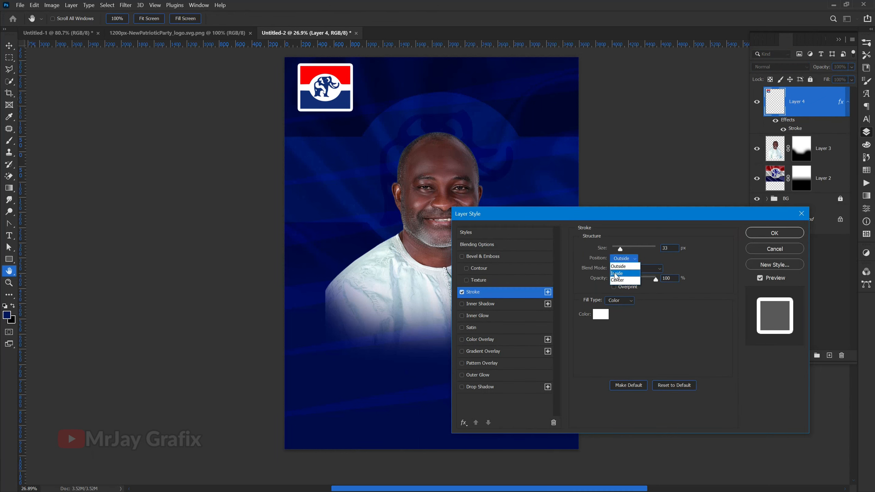
left_click(616, 274)
left_click_drag(605, 248, 595, 253)
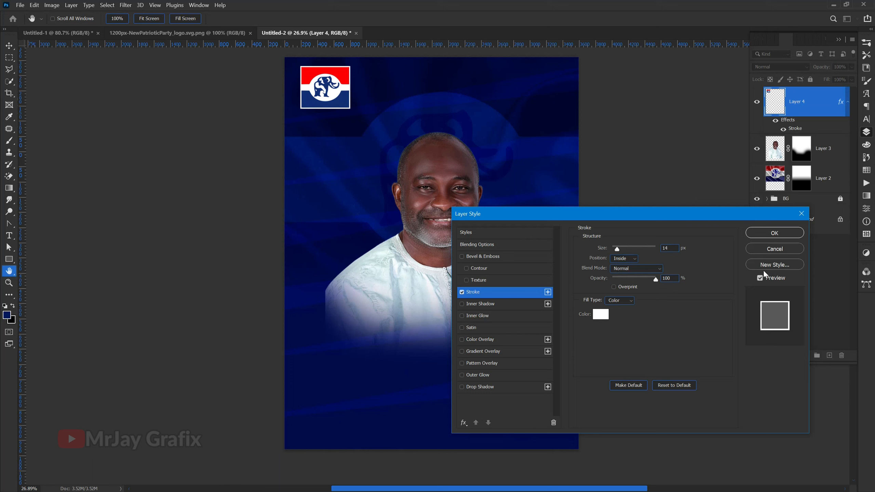
left_click(775, 233)
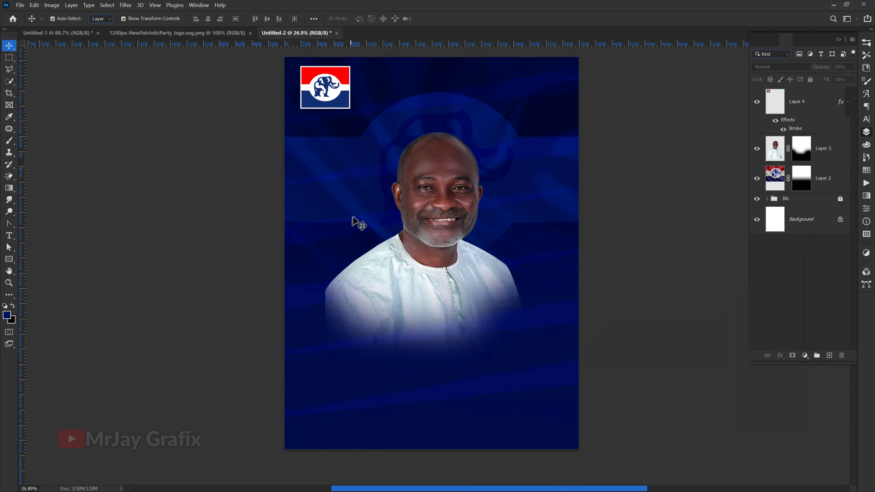
Step: Close the party logo's source document
left_click(219, 34)
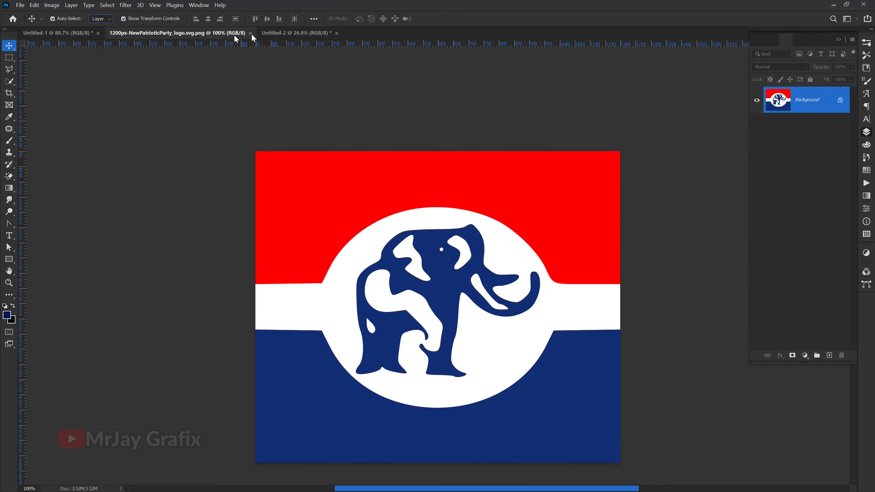
left_click(250, 33)
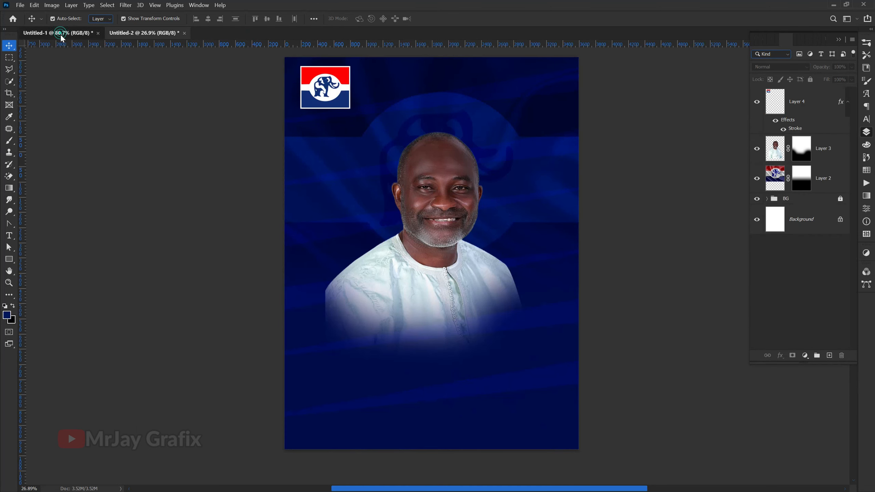
left_click(59, 33)
left_click(390, 138)
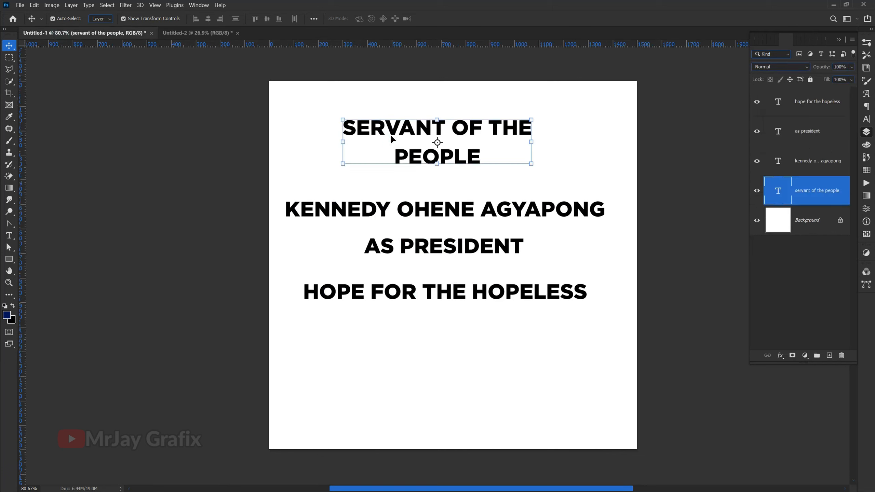
left_click(391, 215, "shift")
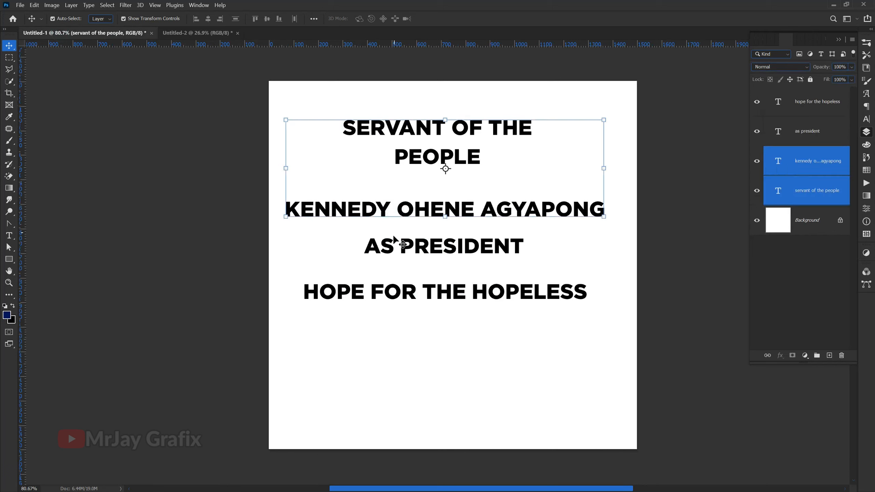
left_click(397, 245, "shift")
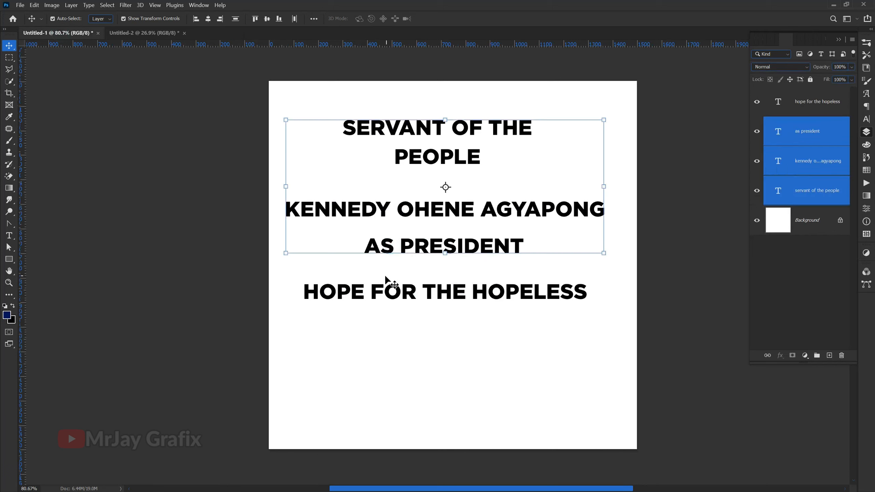
left_click(389, 302, "shift")
left_click_drag(389, 303, 43, 23)
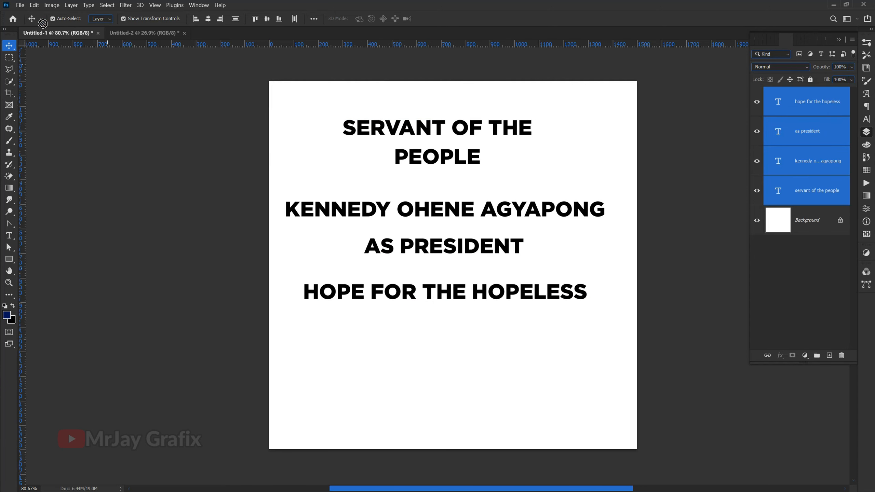
left_click_drag(115, 32, 507, 189)
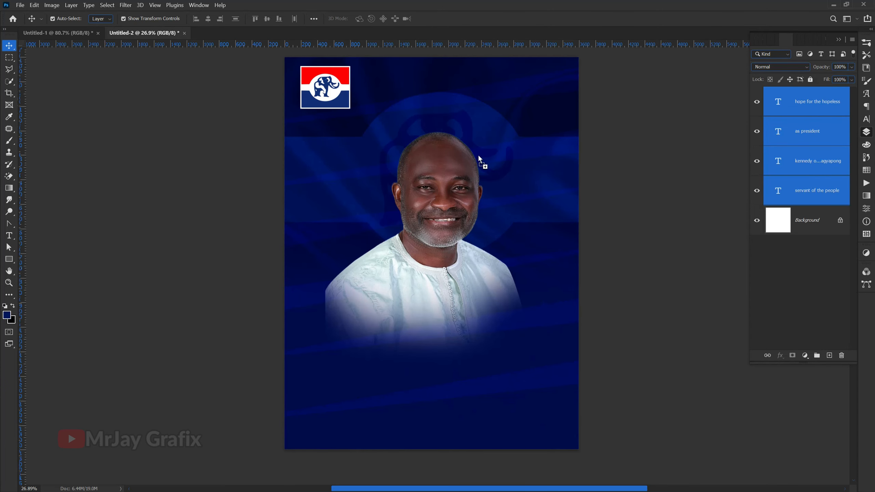
left_click_drag(479, 158, 476, 155)
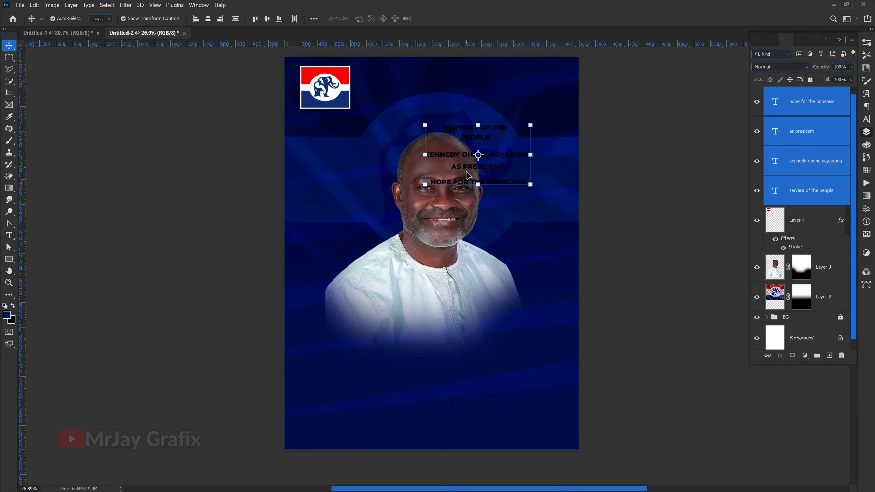
key("ctrl+z")
scroll(334, 180, "down", 1)
left_click(148, 105)
scroll(266, 142, "up", 1)
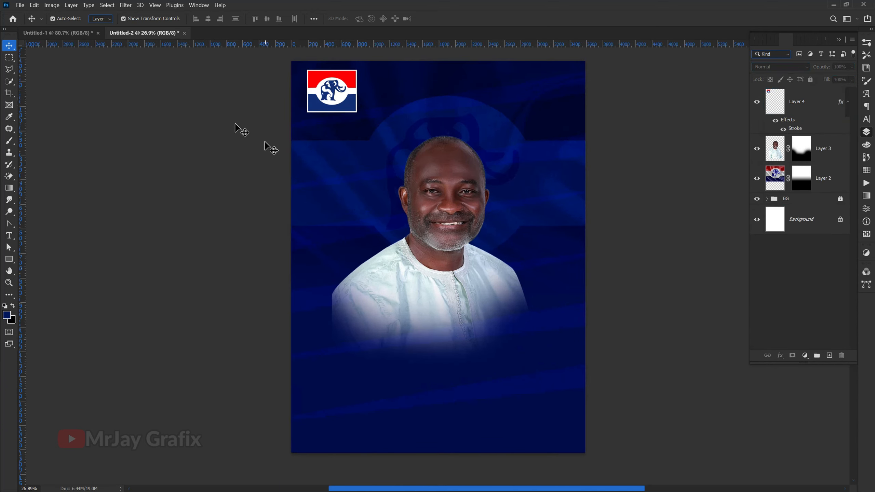
Step: Copy only the "SERVANT OF THE PEOPLE" text into the poster's upper area and colour it white
left_click(57, 33)
left_click(425, 128)
left_click_drag(434, 143, 435, 92)
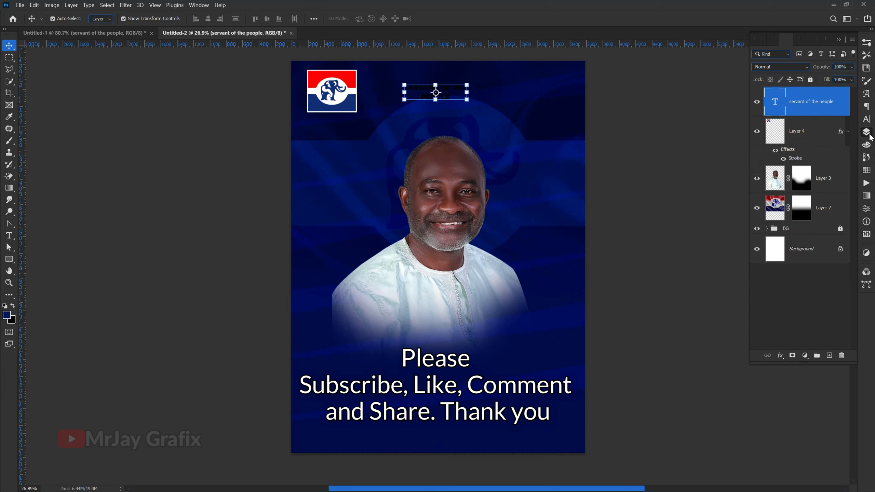
left_click(865, 121)
left_click(842, 94)
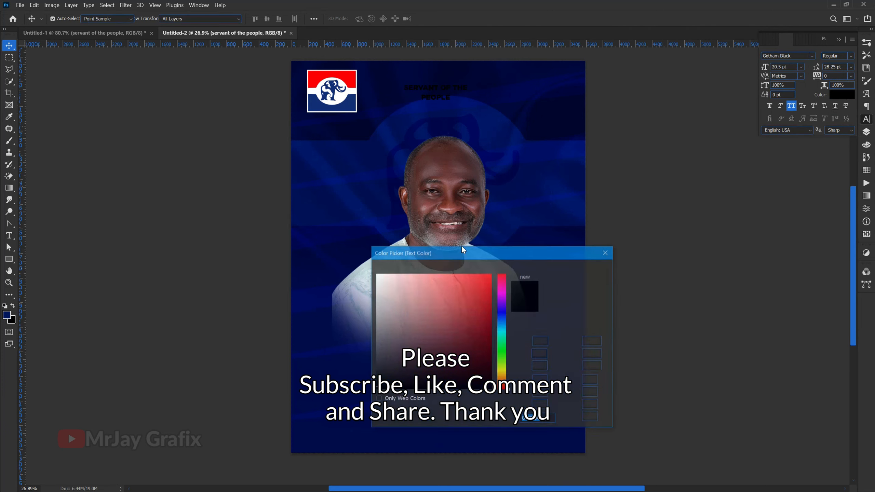
left_click_drag(390, 284, 350, 261)
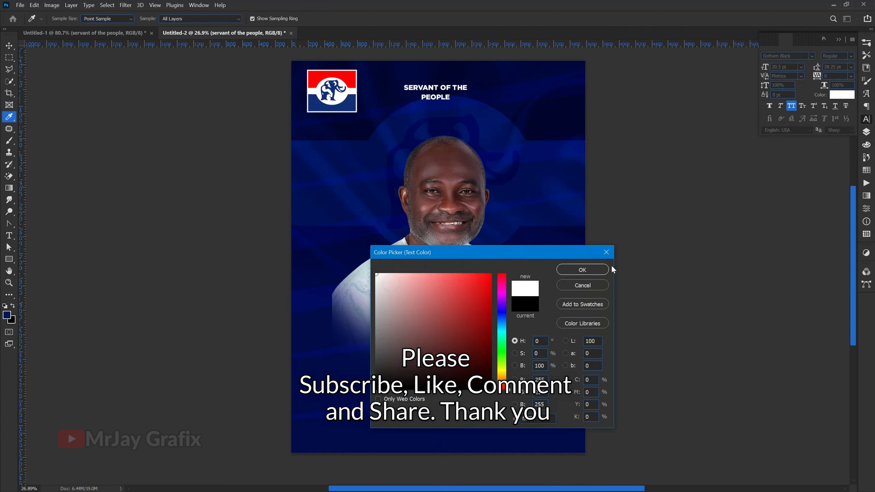
left_click(582, 270)
left_click(211, 264)
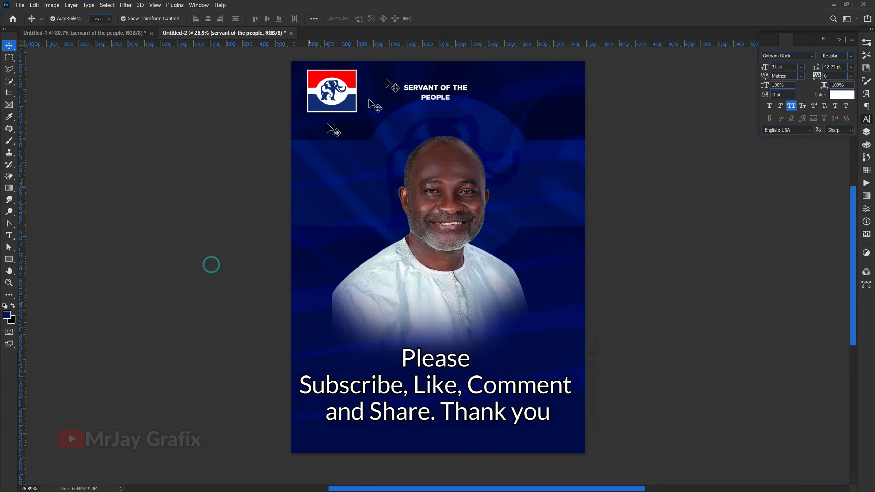
Step: Move the slogan closer to the party logo and join its two lines into a single line reading "SERVANT OF THE PEOPLE"
scroll(432, 45, "up", 1)
scroll(426, 111, "up", 5)
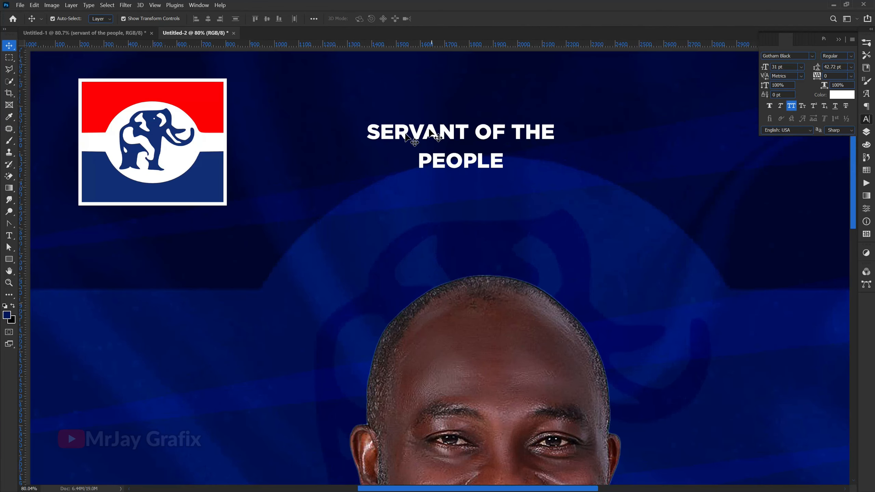
scroll(431, 135, "down", 2)
left_click(400, 138)
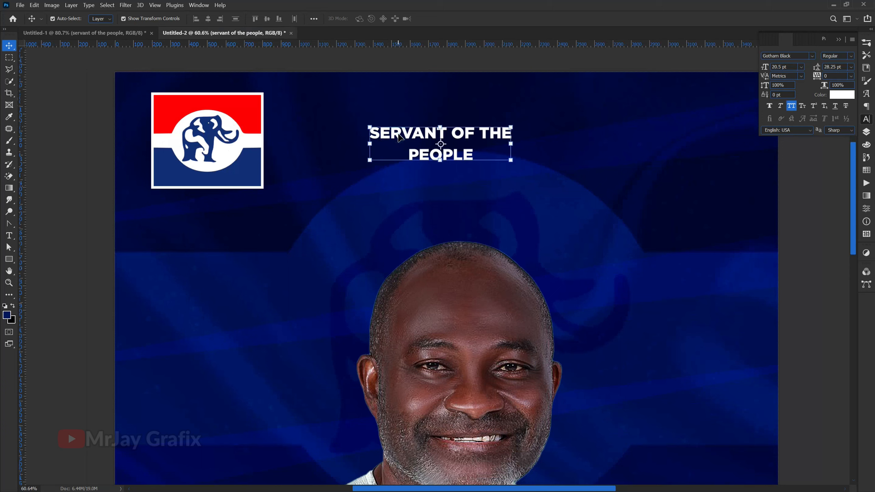
left_click_drag(396, 141, 347, 133)
double_click(354, 148)
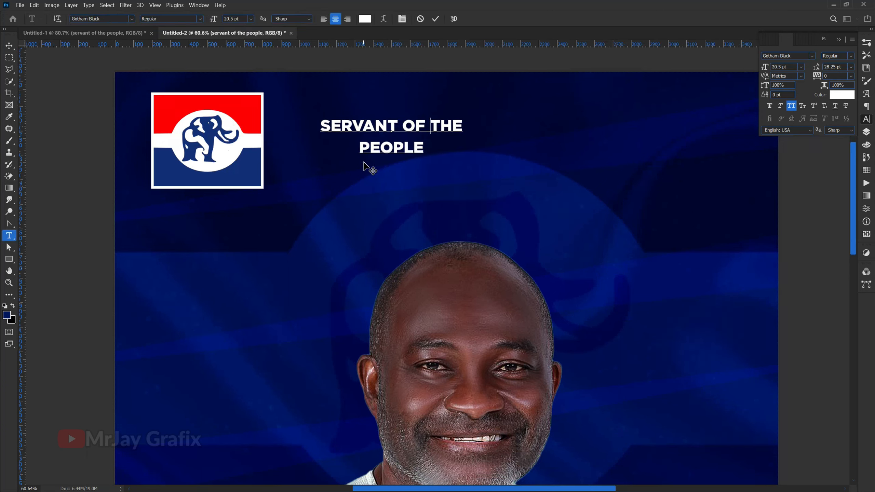
key("BackSpace")
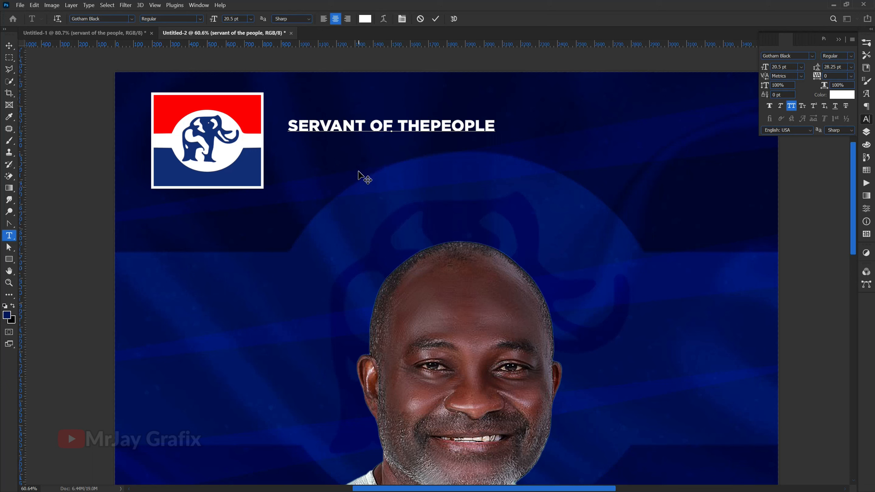
left_click_drag(344, 196, 408, 215)
left_click(435, 21)
key("v")
Step: Scale the one-line slogan to about 161% and place it just beside the party logo
left_click_drag(564, 137, 693, 131)
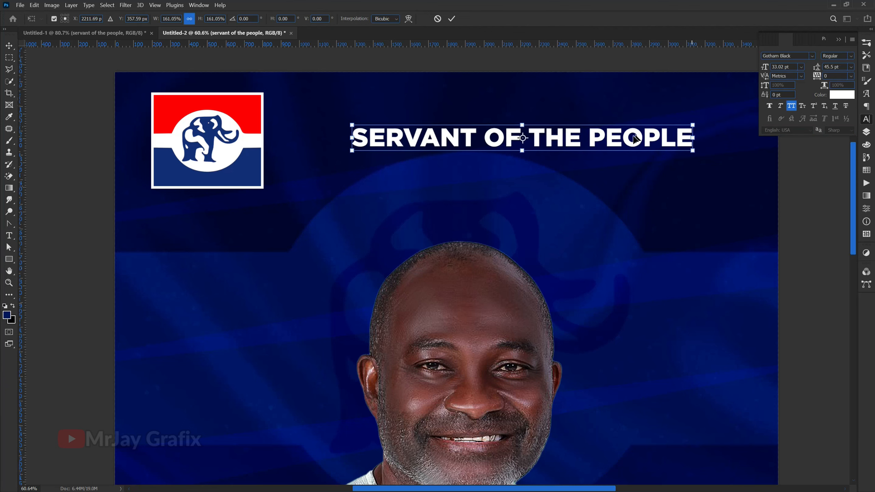
key("Return")
left_click_drag(550, 138, 481, 105)
Step: Break the slogan after "SERVANT" and set that word's font size to 56 pt
double_click(409, 125)
left_click(406, 123)
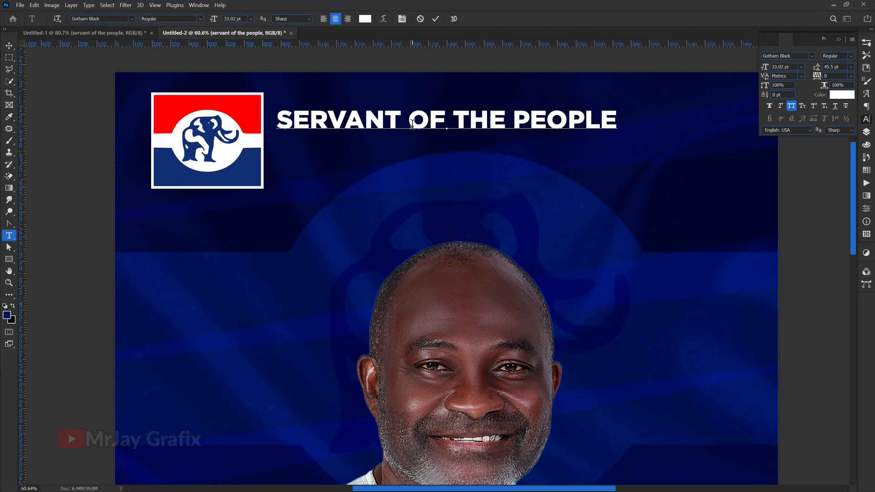
key("Return")
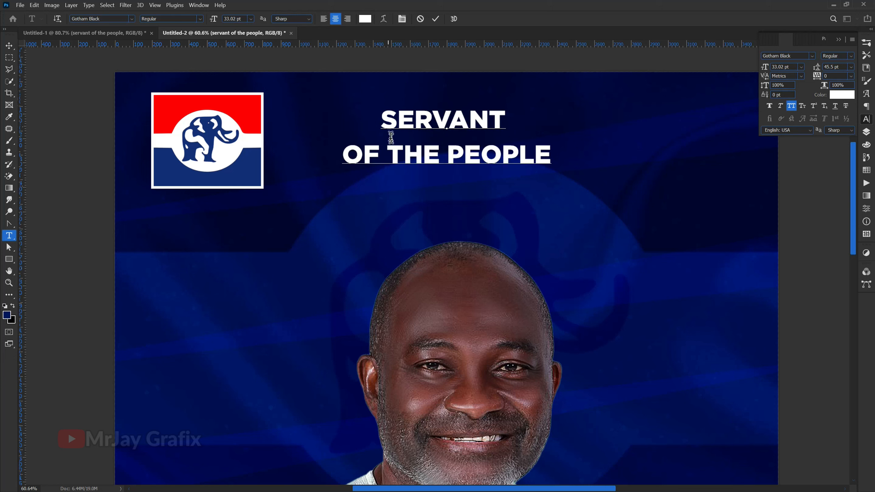
left_click_drag(378, 119, 776, 79)
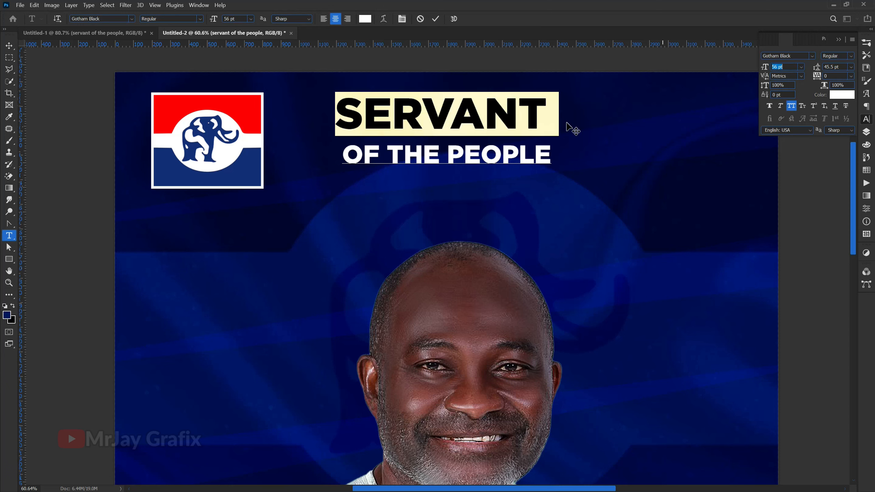
Step: Set the leading of both slogan lines to 30 pt
left_click_drag(557, 150, 329, 119)
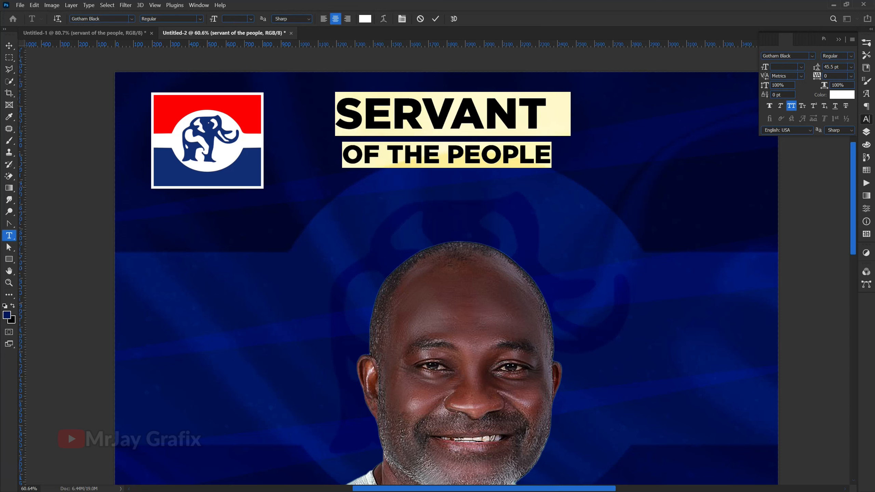
left_click_drag(818, 69, 812, 74)
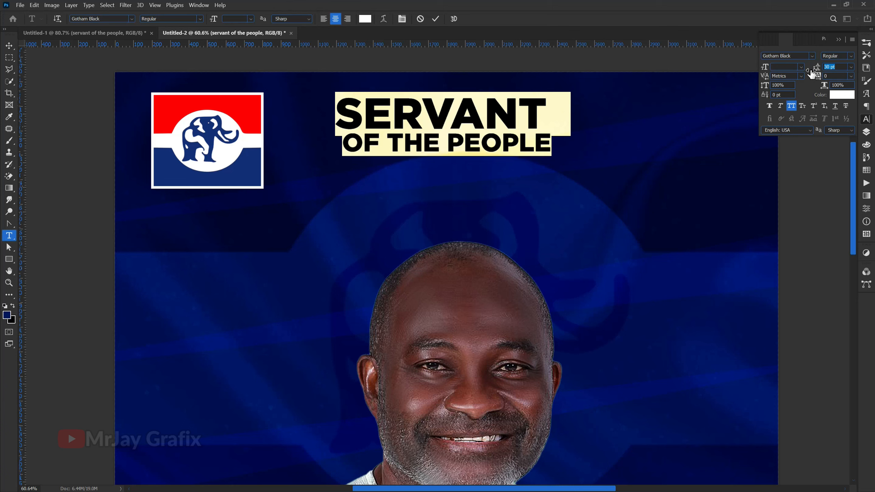
left_click(436, 18)
key("v")
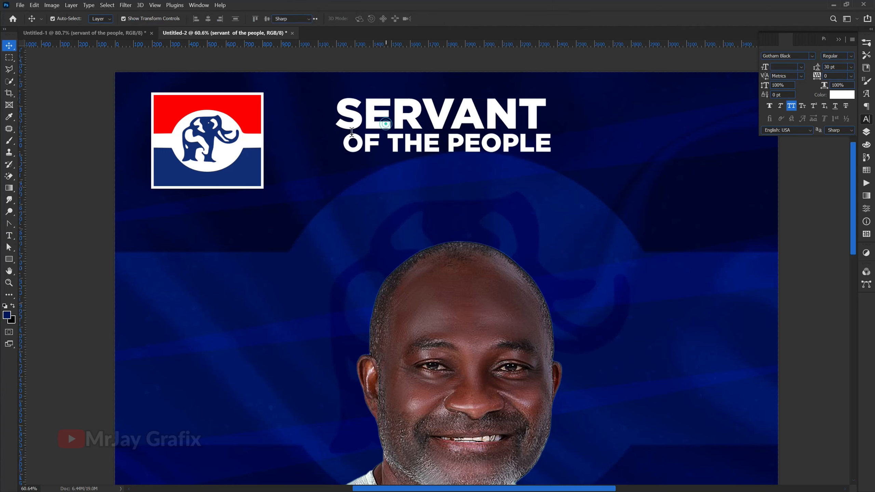
Step: Kern the start of the "OF THE PEOPLE" line to -380 to align it under "SERVANT"
double_click(344, 142)
left_click(344, 143)
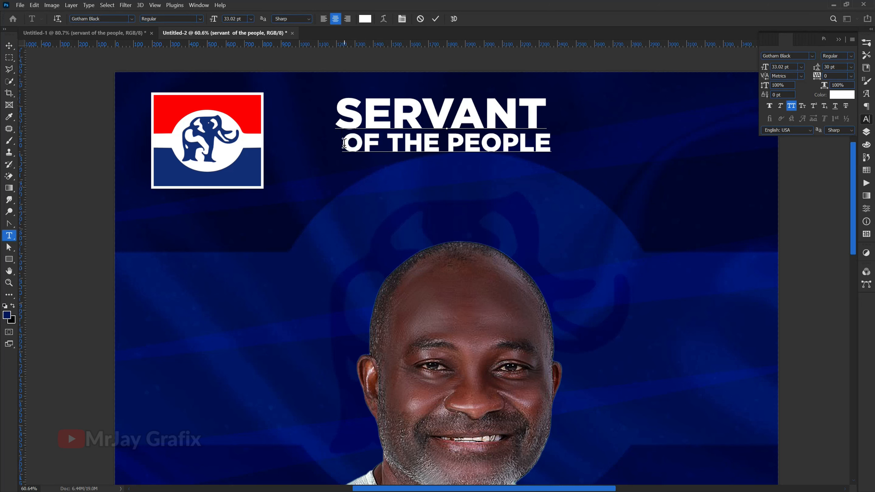
key("shift+Left")
key("shift+Left")
key("shift+Left")
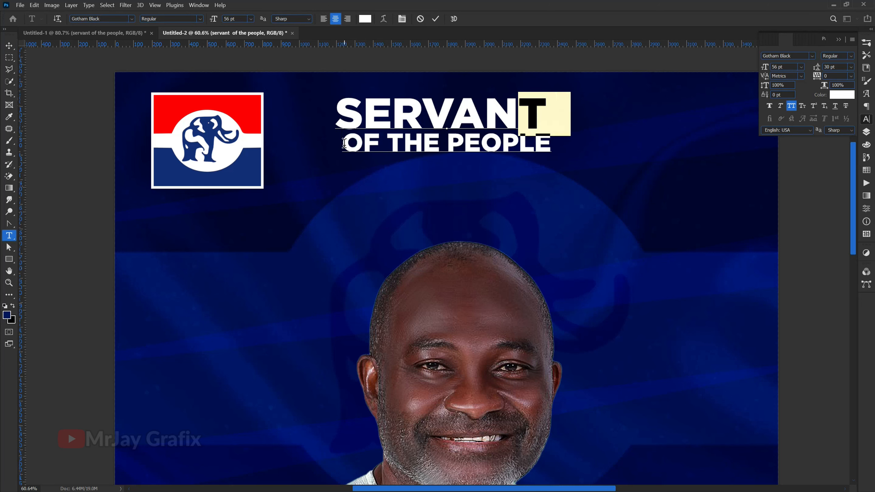
key("shift+Right")
key("shift+Right")
key("shift+Right")
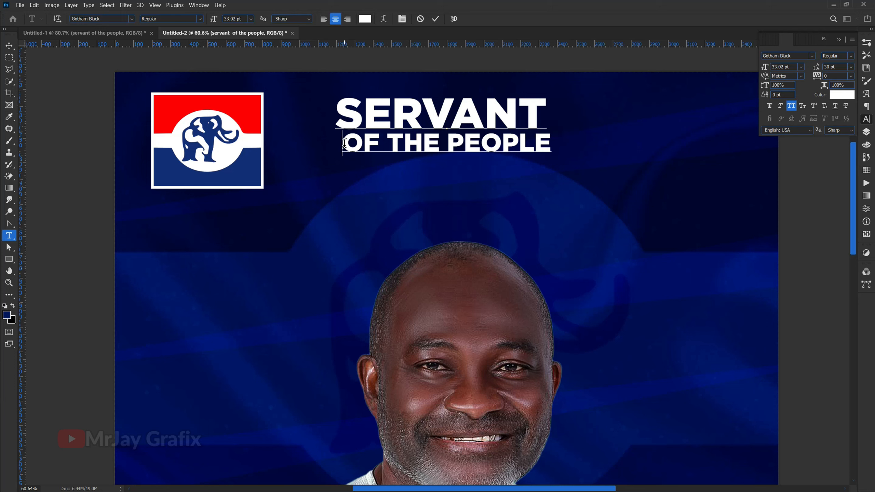
key("alt+Left")
key("alt+Left")
key("alt+Left")
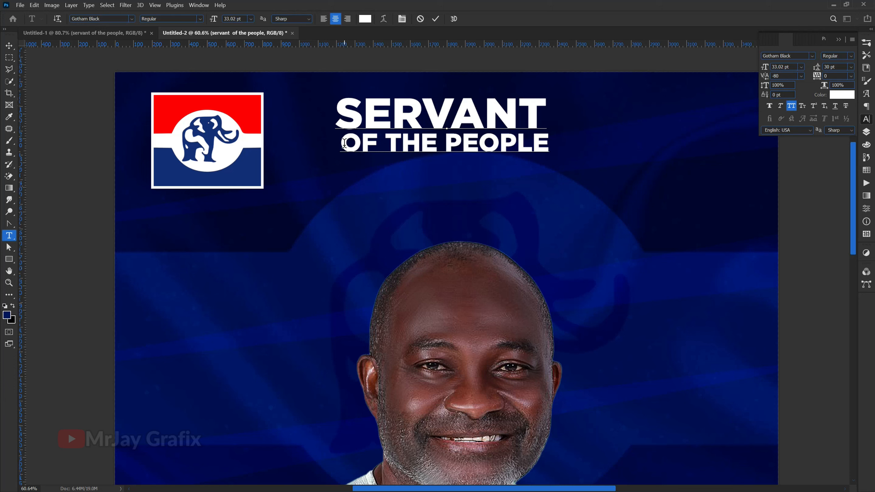
key("alt+Left")
key("alt+Left")
key("alt+Left")
key("alt+Left")
key("alt+Left")
key("alt+Left")
key("alt+Left")
key("alt+Left")
key("alt+Left")
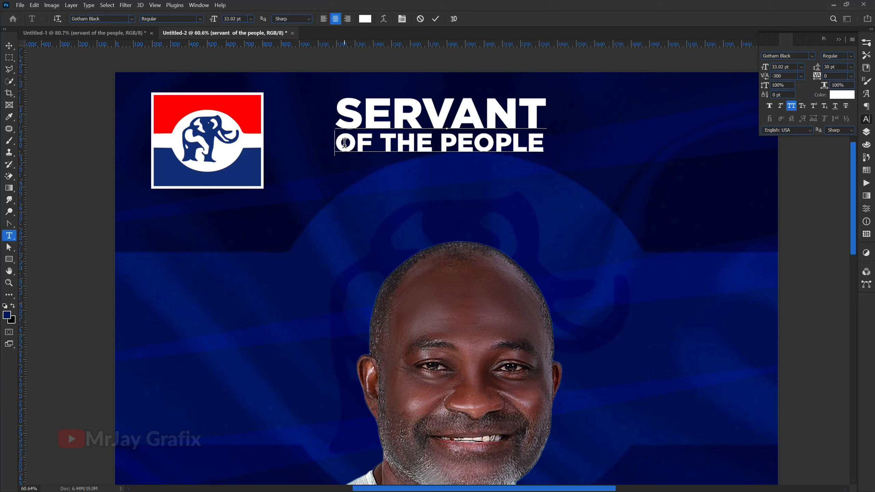
key("alt+Left")
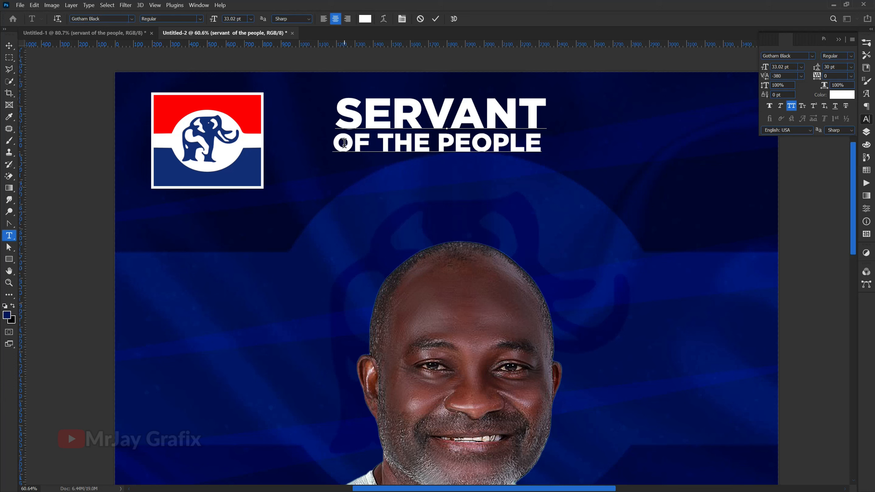
left_click(435, 18)
key("v")
Step: Shift the slogan slightly down and move the party logo right next to it
left_click_drag(359, 125, 374, 152)
left_click_drag(258, 151, 388, 167)
left_click(394, 172)
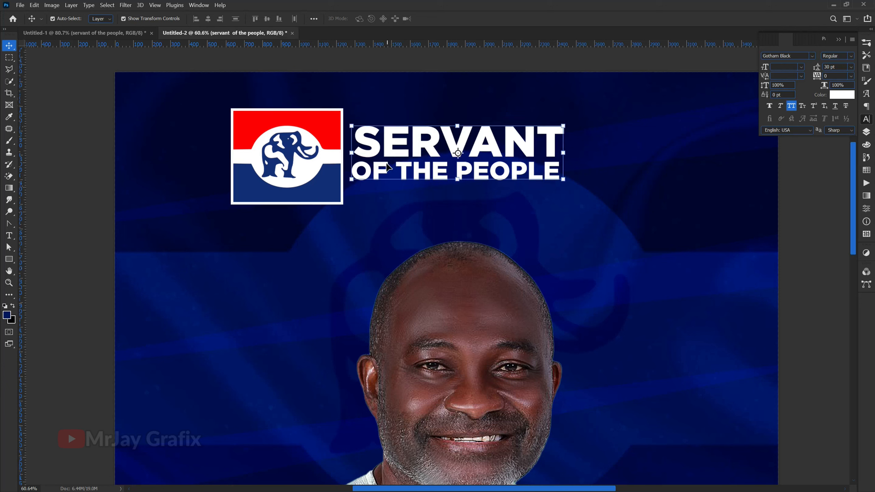
Step: Scale the party logo and slogan down together and centre them above the portrait
left_click(323, 162)
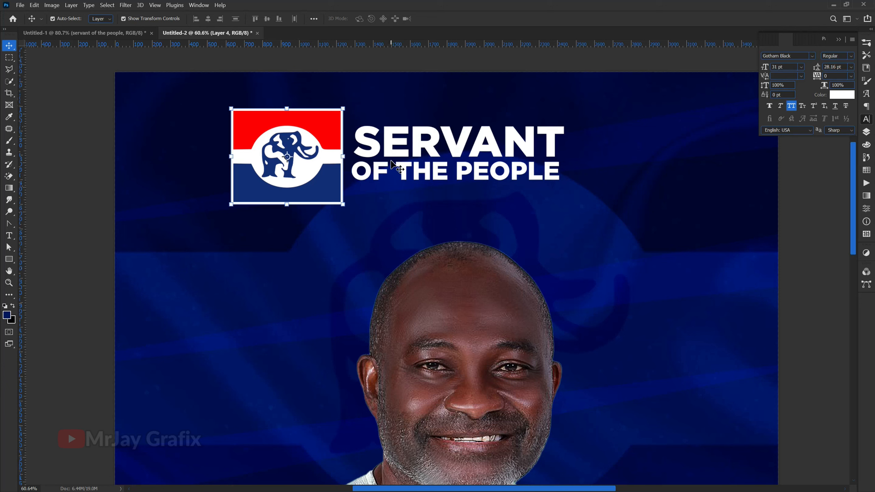
left_click_drag(380, 161, 449, 149)
left_click(406, 158, "shift")
left_click_drag(444, 208, 441, 189)
left_click(451, 19)
scroll(431, 86, "down", 5)
left_click(217, 208)
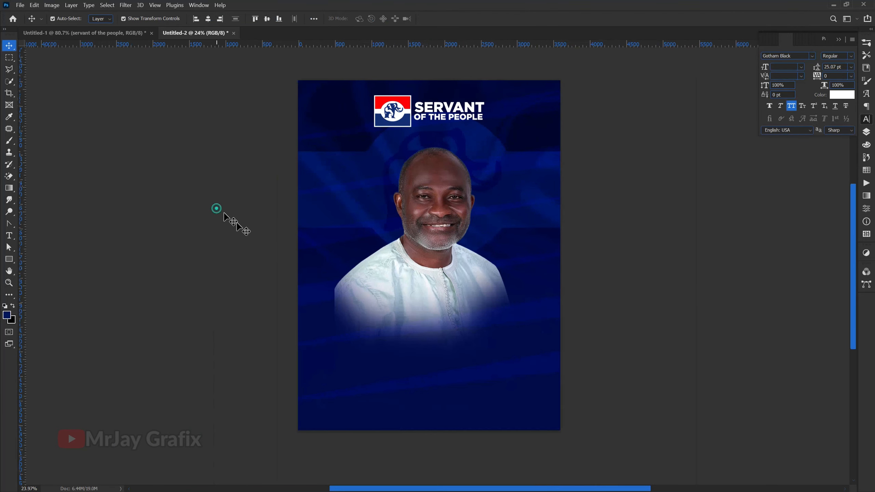
Step: Bring the candidate's name text from the other document into the poster over the portrait's lower edge and colour it white
left_click(137, 35)
left_click(340, 214)
left_click_drag(341, 221, 428, 319)
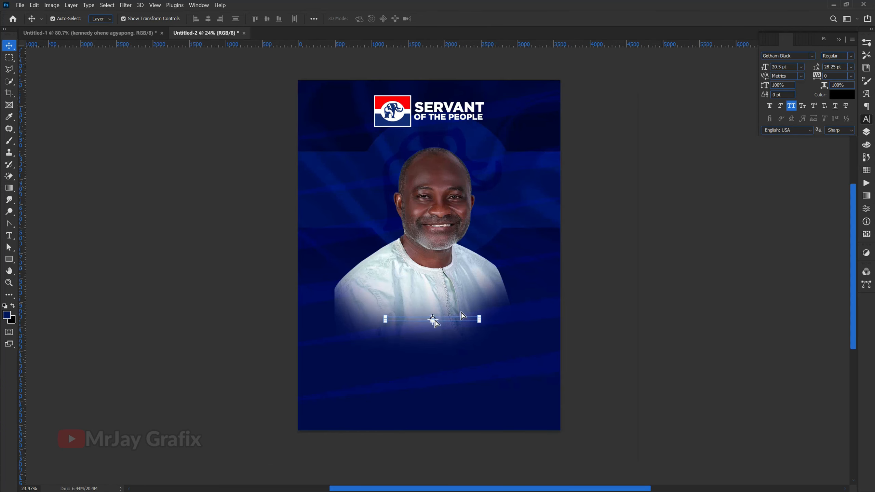
left_click(842, 95)
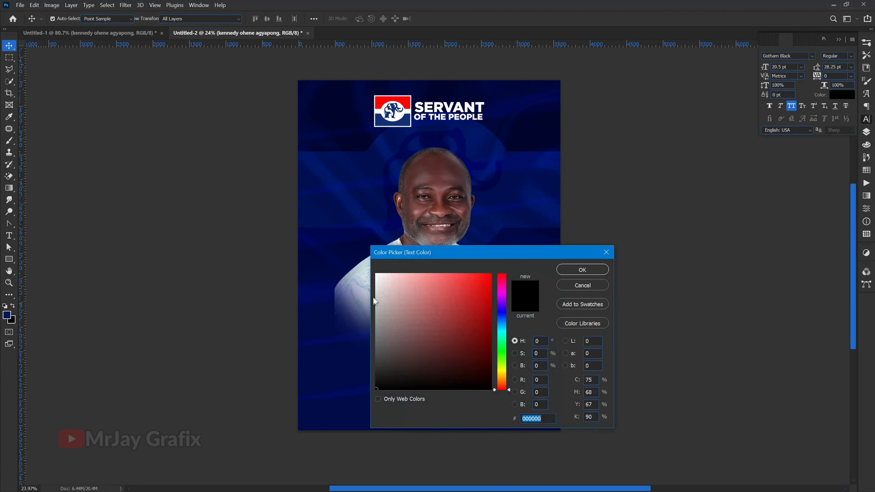
left_click(377, 275)
left_click(583, 270)
key("v")
Step: Move the candidate's name text below the faded portrait
scroll(447, 342, "up", 4)
scroll(561, 298, "up", 2)
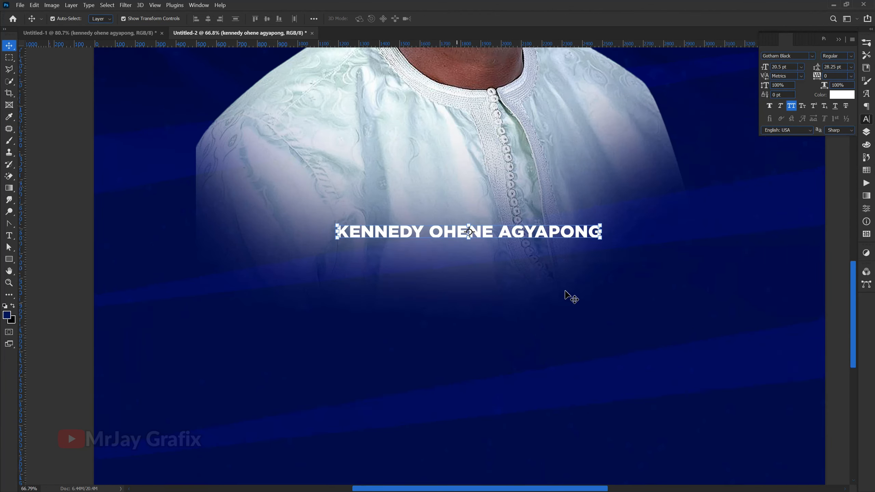
scroll(387, 231, "down", 1)
left_click_drag(388, 236, 395, 326)
left_click(363, 190)
key("ctrl")
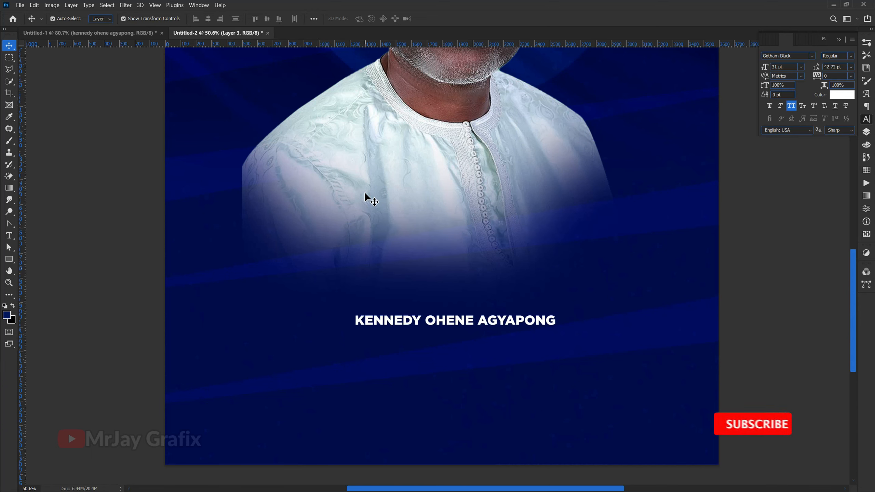
left_click_drag(409, 322, 419, 315)
Step: Split the candidate's name into two lines after the first name
double_click(419, 316)
left_click(433, 316)
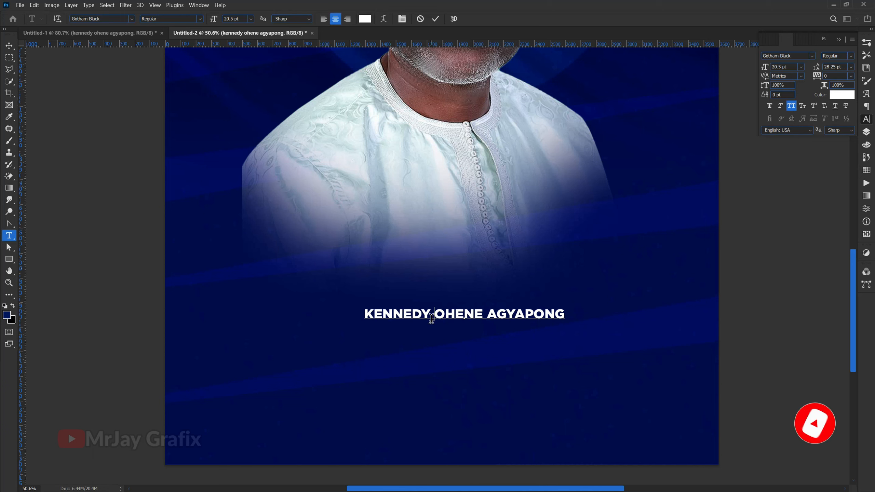
key("Return")
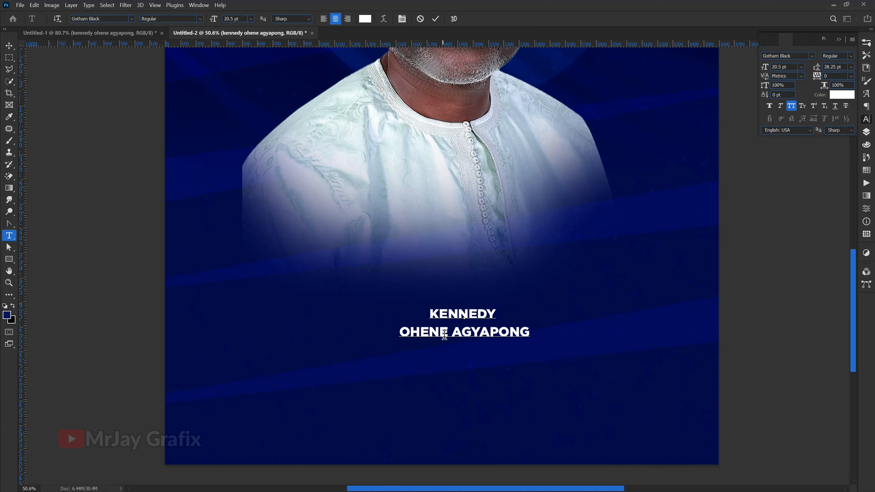
scroll(439, 363, "up", 2)
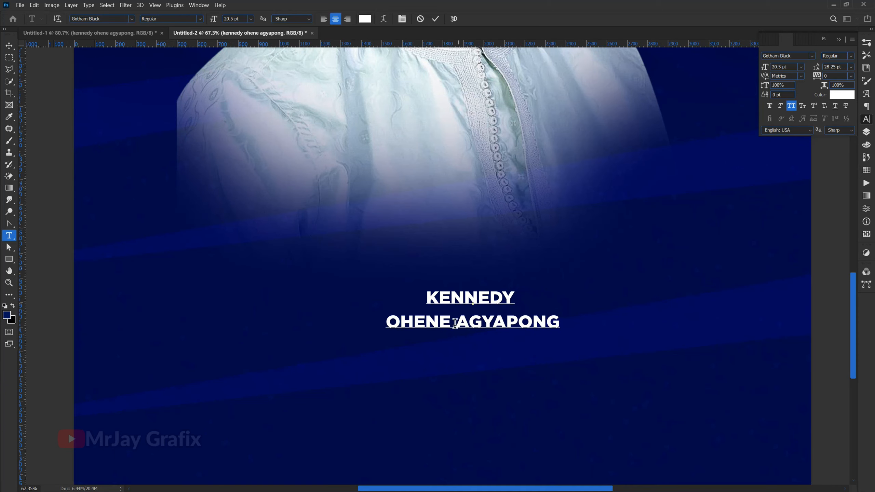
scroll(451, 314, "down", 2)
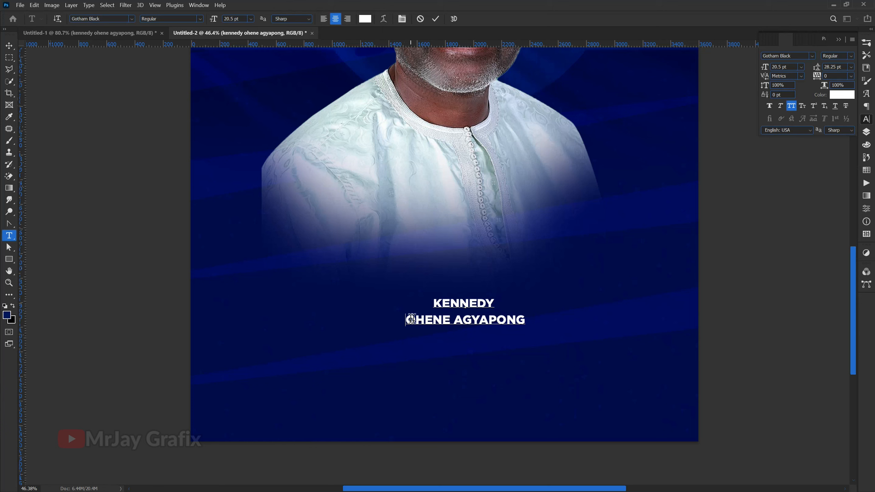
left_click(142, 164)
key("v")
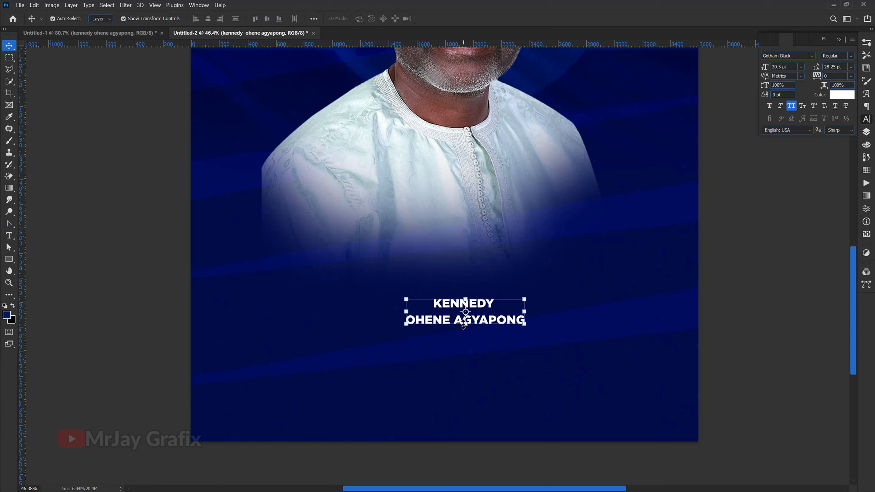
Step: Scale the two-line name up to about 52 pt and place it at the faded base of the portrait
left_click_drag(464, 325, 443, 372)
key("Return")
left_click_drag(382, 358, 369, 289)
Step: Put the candidate's last name on its own third line and set the middle name's font size to 78 pt
double_click(384, 258)
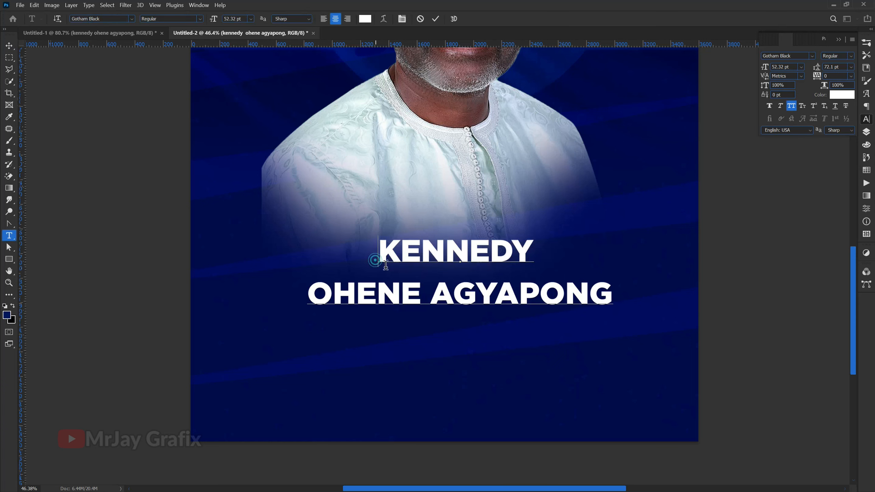
left_click(441, 299)
key("Return")
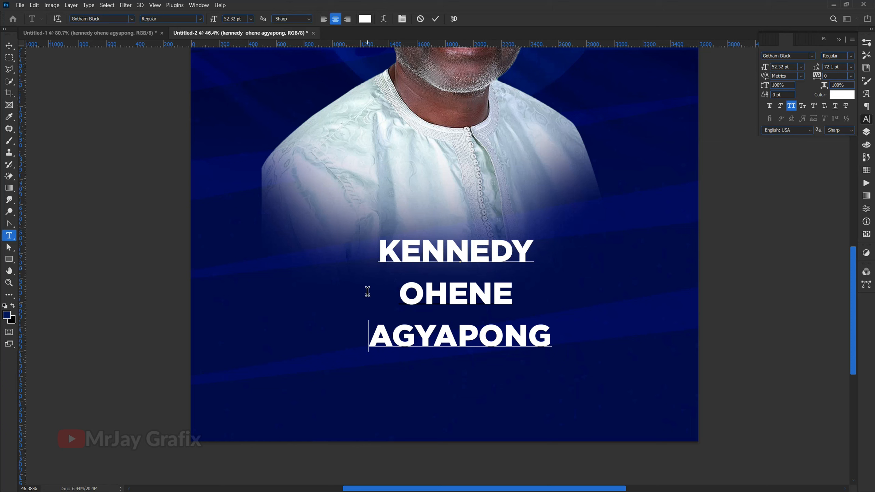
left_click_drag(367, 291, 612, 281)
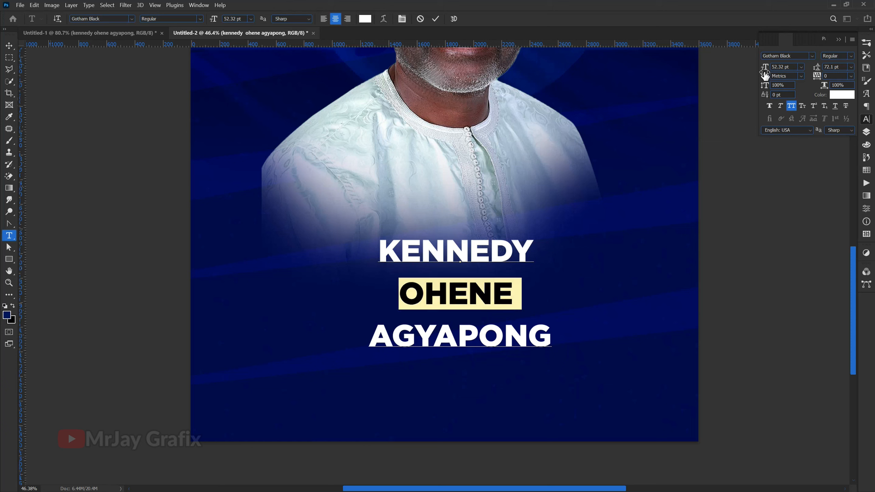
left_click_drag(764, 71, 776, 76)
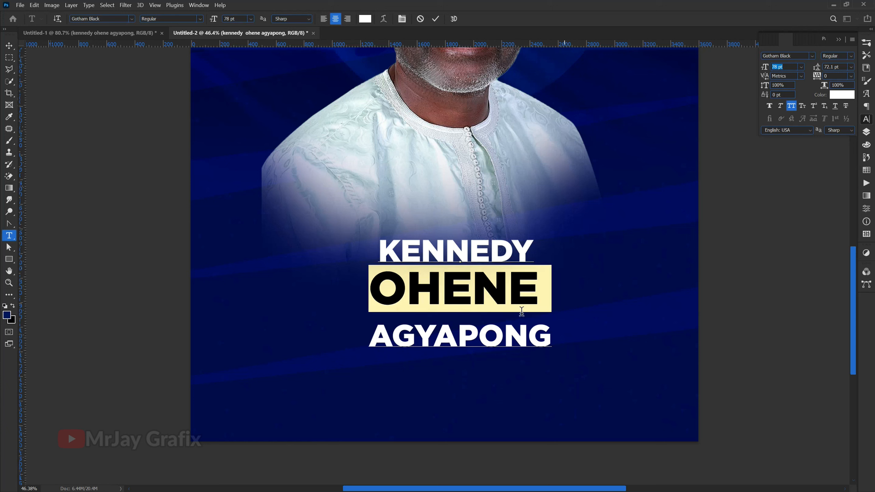
Step: Try reducing the first name's font size to 38 pt
left_click_drag(550, 335, 327, 245)
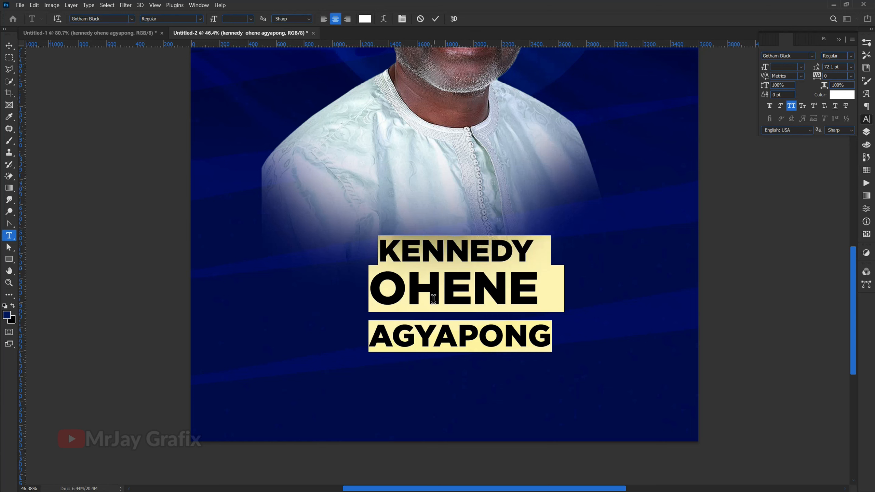
left_click_drag(383, 249, 642, 218)
left_click_drag(768, 72, 761, 75)
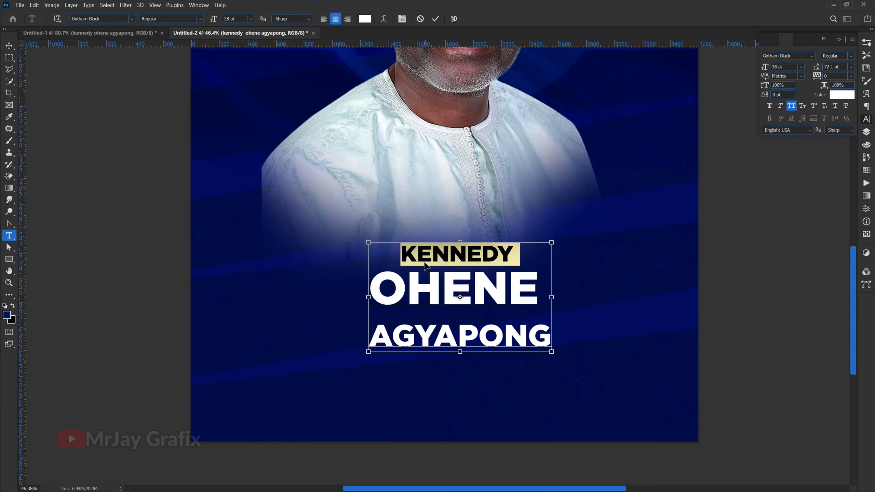
key("ctrl+z")
key("ctrl")
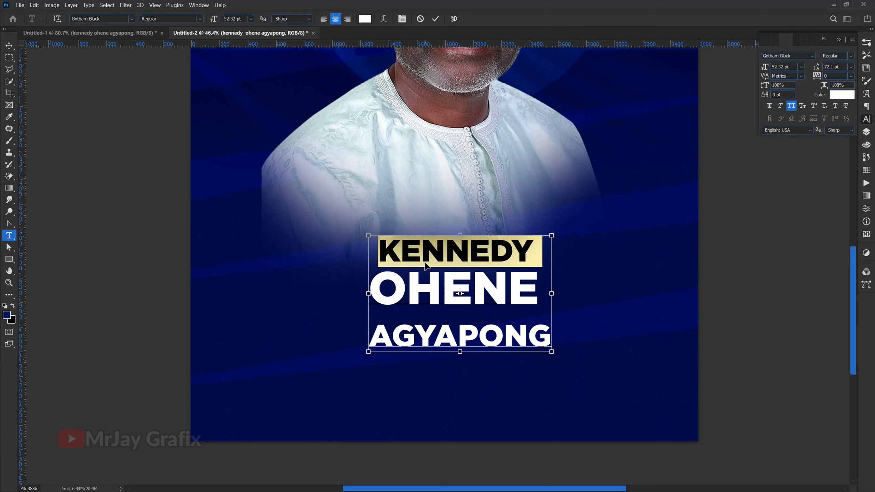
Step: Delete the first name and its leftover empty line from the name text block
key("BackSpace")
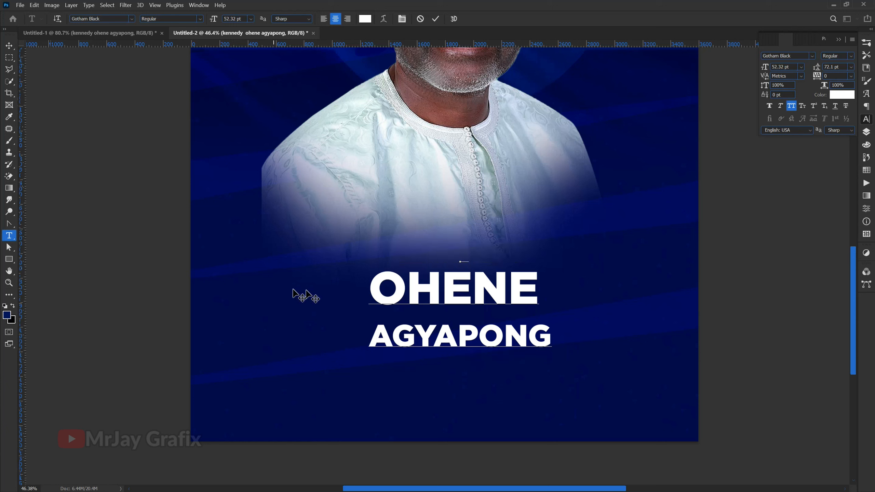
left_click(370, 291)
key("BackSpace")
key("ctrl+Return")
Step: Duplicate the remaining name block above the original and replace the copy's text with the candidate's first name
key("v")
mouse_move(397, 246)
left_mouse_down()
mouse_move(424, 334)
mouse_move(421, 354)
mouse_move(391, 256)
left_mouse_up()
double_click(391, 255)
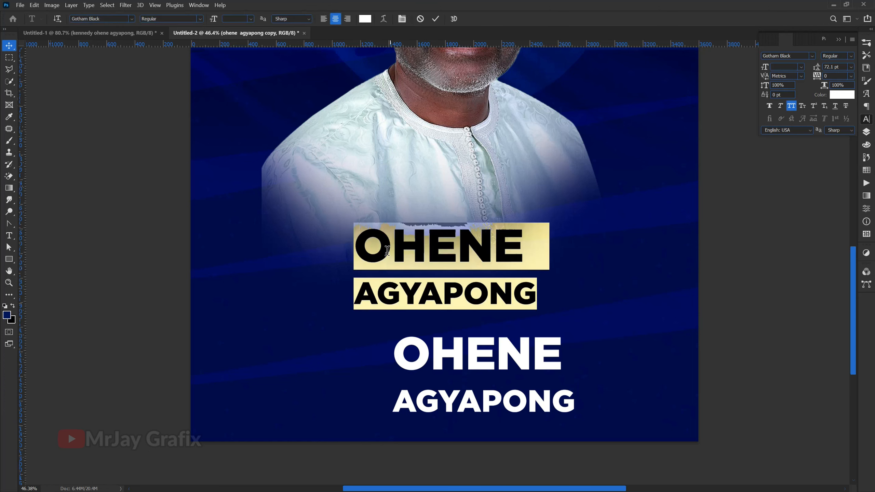
type("KENNEDY")
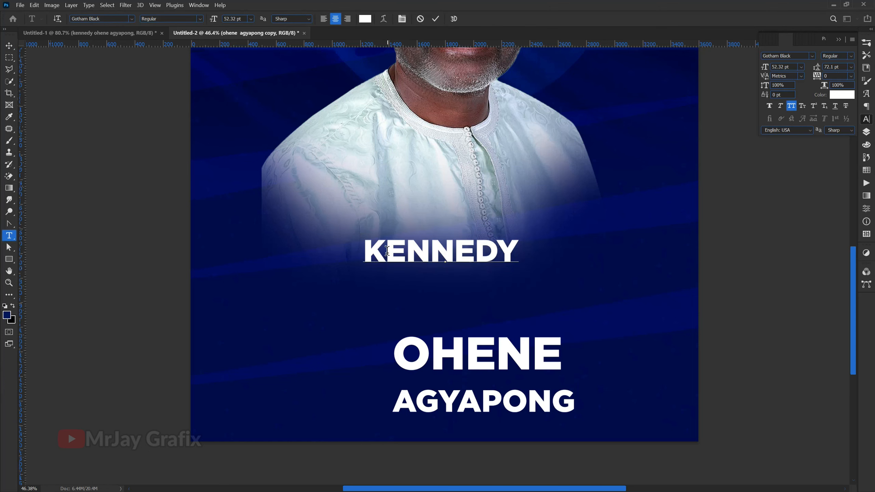
left_click(133, 190)
key("v")
Step: Move the first name down and to the right, and bring the middle and last name block up directly beneath it
left_click_drag(387, 253, 458, 275)
left_click(402, 343)
left_click_drag(402, 343, 388, 302)
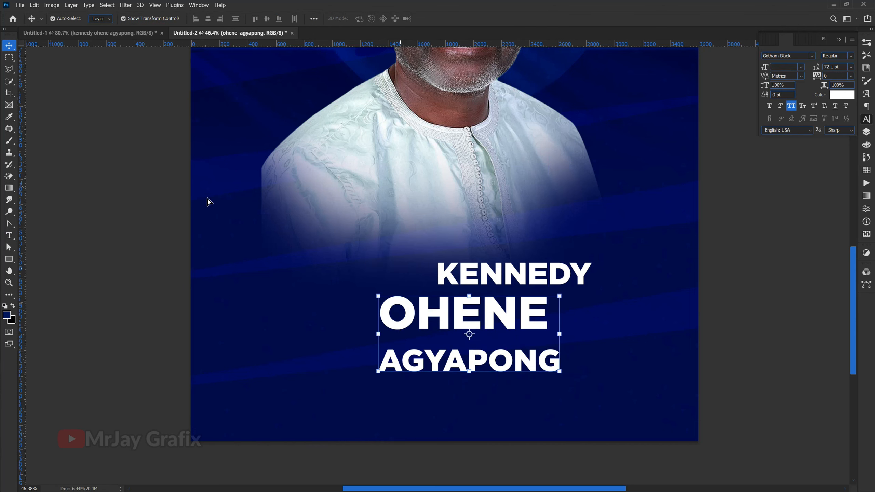
left_click(134, 256)
Step: Add a vertical guide at the horizontal centre of the poster
left_click(155, 5)
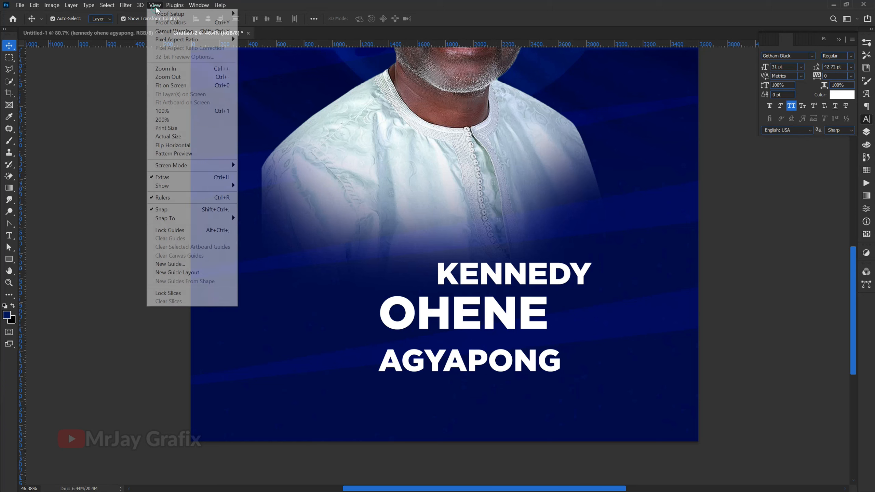
left_click(125, 4)
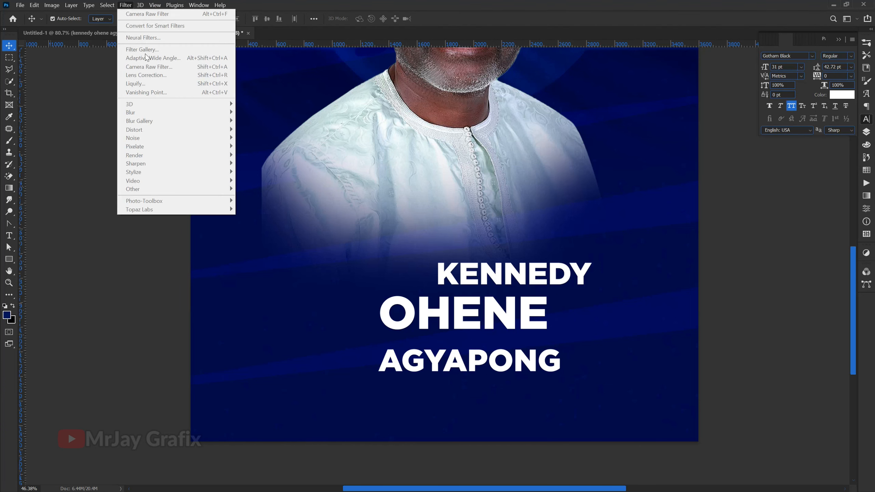
left_click(114, 224)
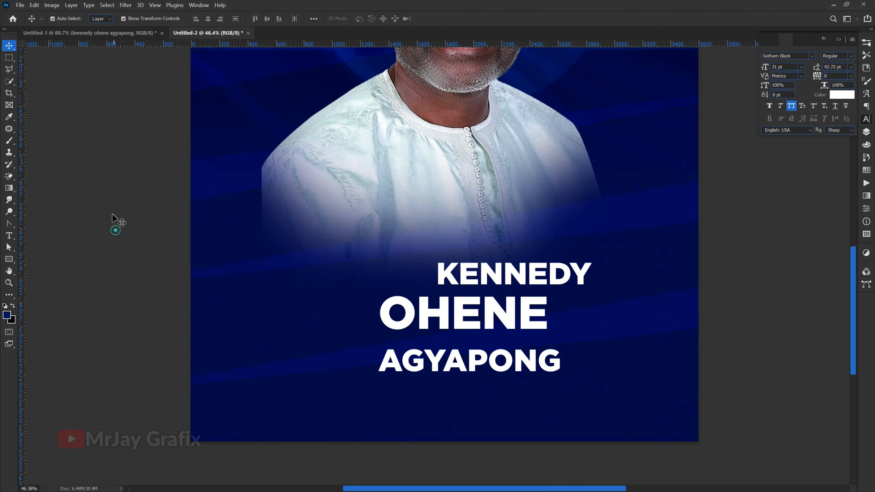
left_click(155, 5)
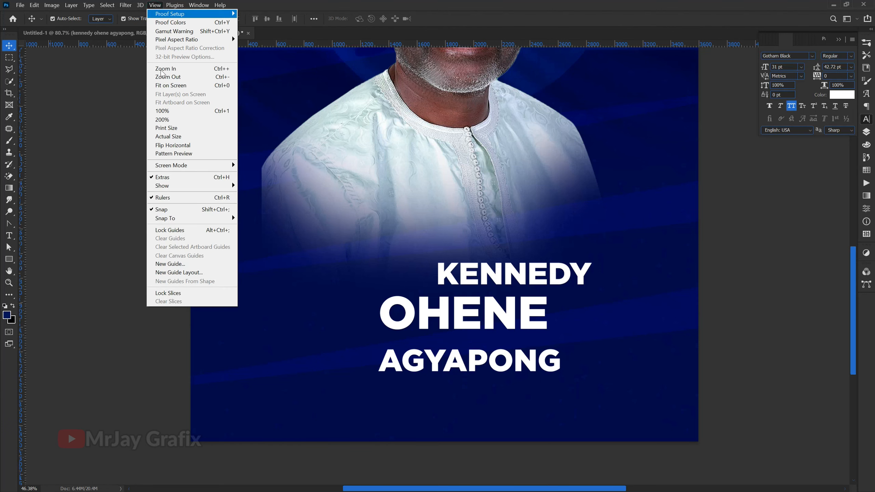
left_click(172, 264)
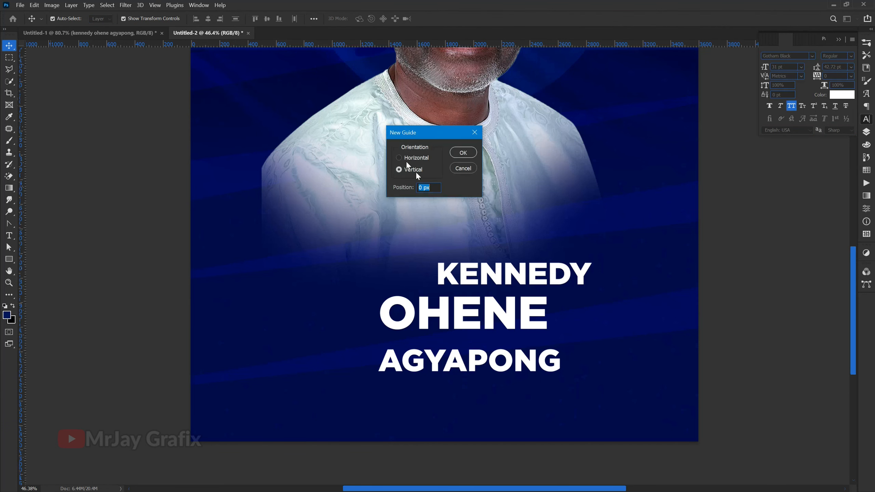
left_click_drag(434, 189, 403, 184)
key("Return")
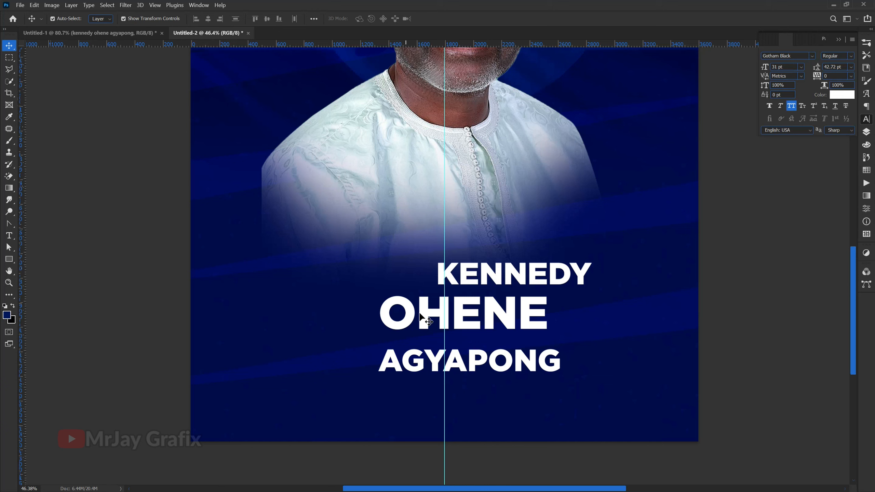
Step: Open the middle and last name block for text editing and select both lines
left_click(411, 326)
double_click(395, 337)
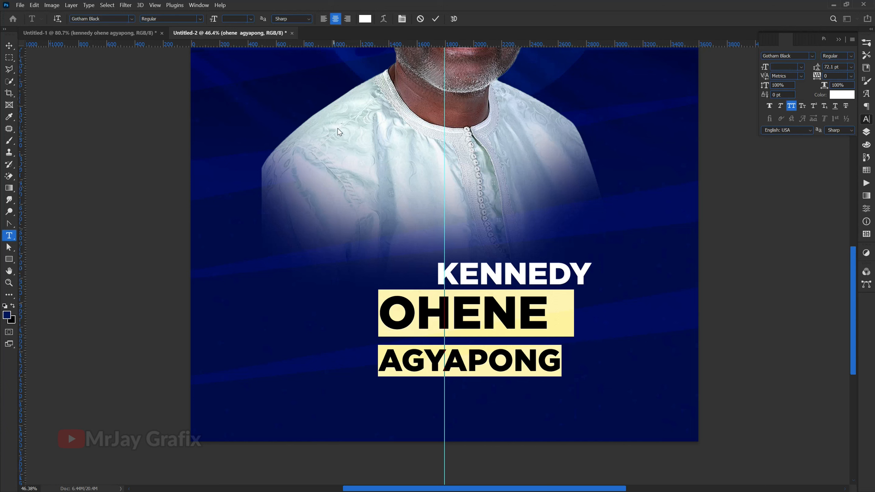
left_click_drag(384, 309, 606, 388)
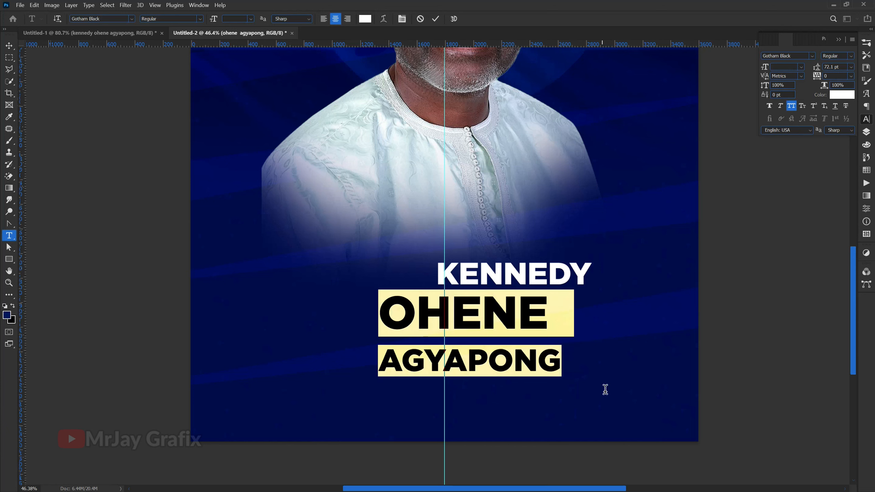
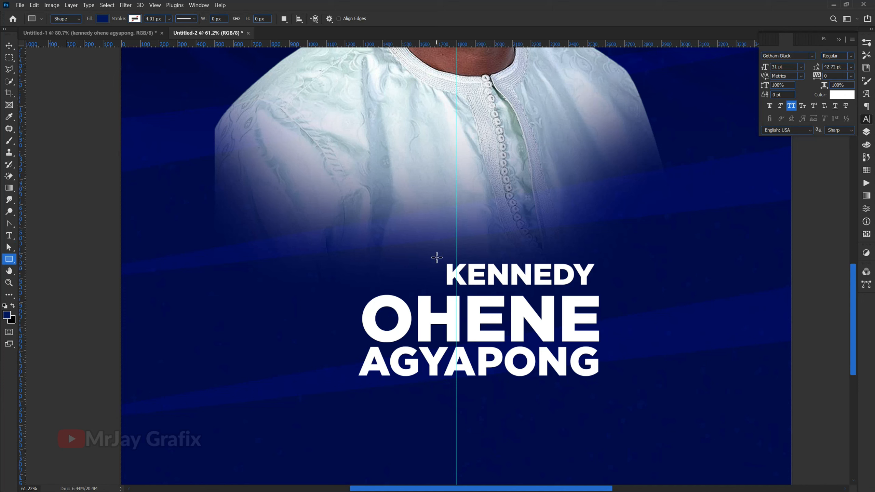
Step: Draw a rectangle about 538 by 178 px beside the candidate's first name and fill it with red #f2212b
left_click_drag(441, 258, 342, 290)
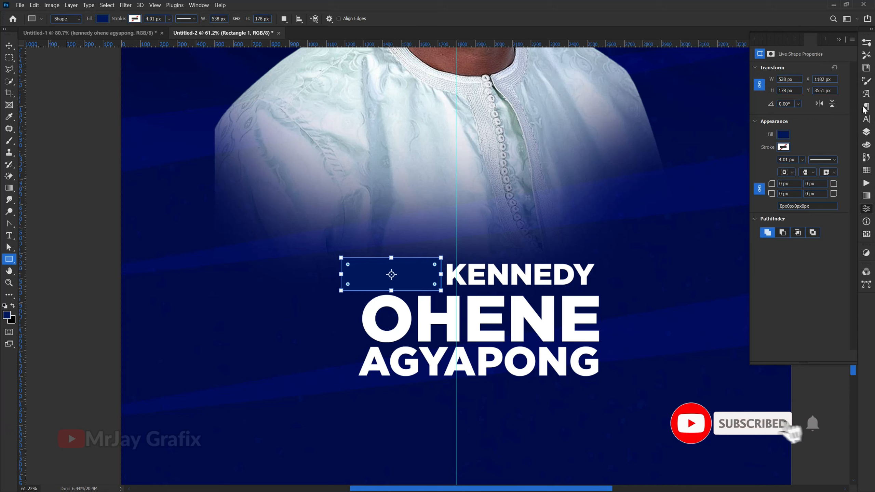
left_click(867, 132)
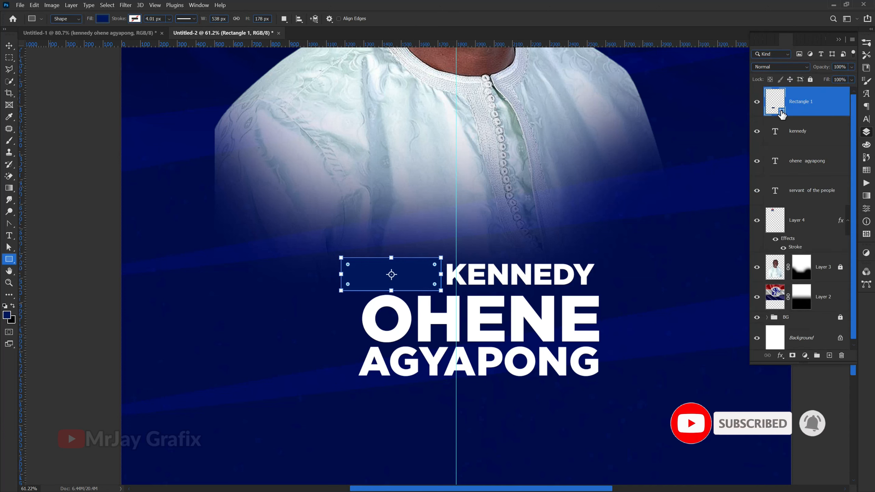
left_click_drag(490, 258, 403, 87)
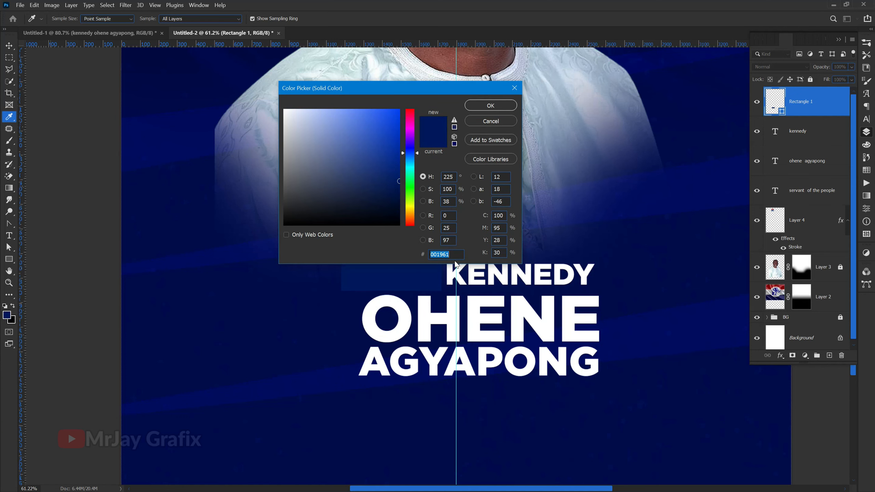
type("f")
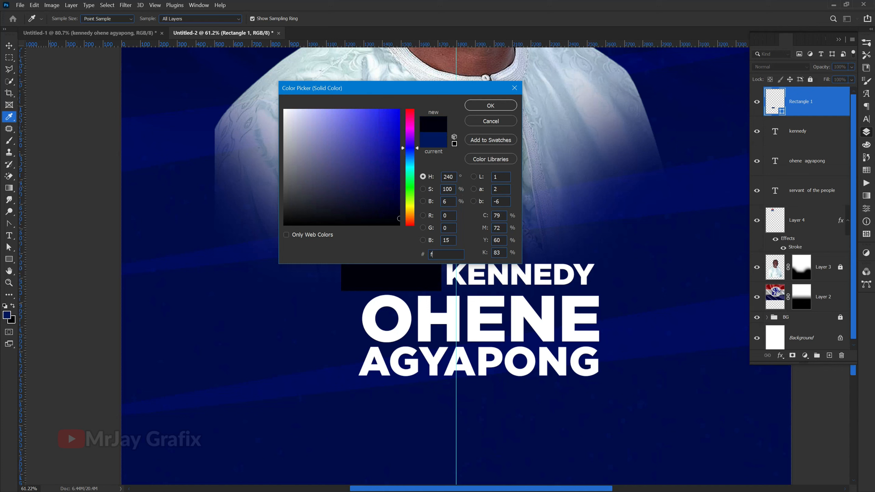
type("2")
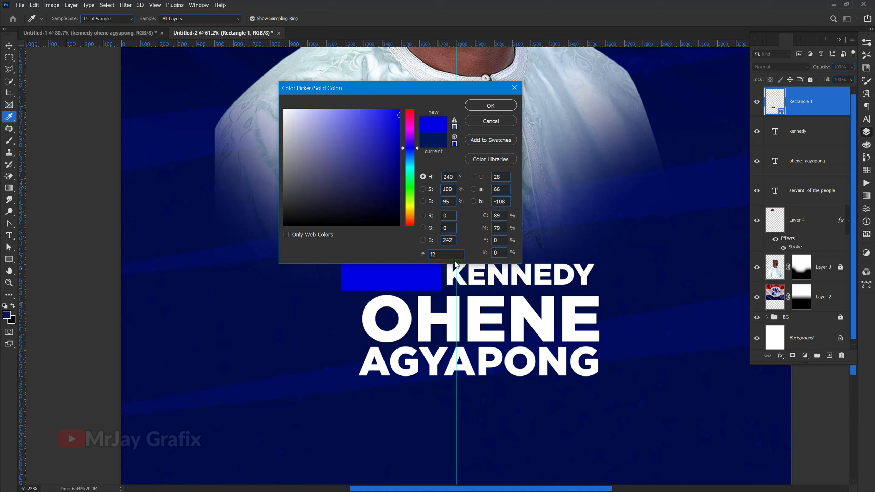
type("21")
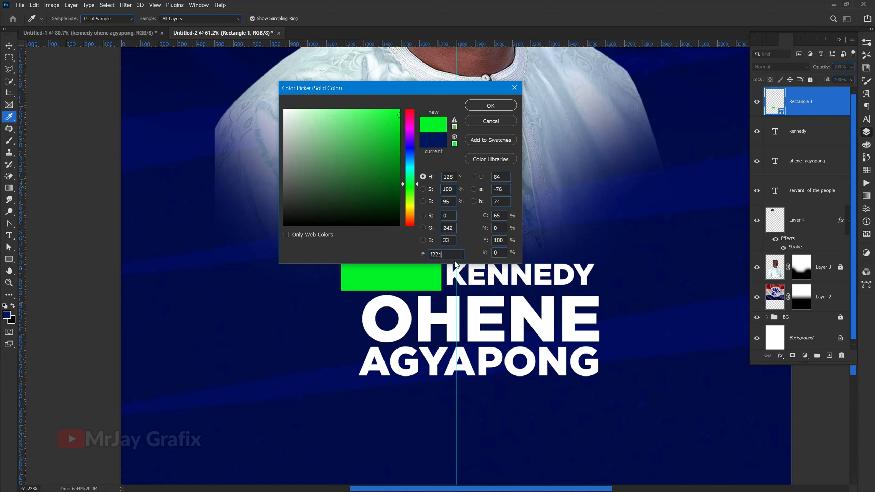
type("2")
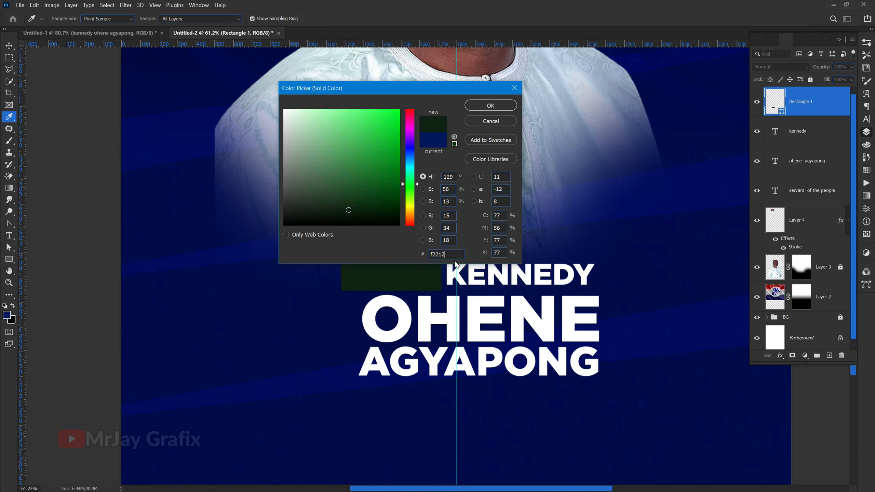
type("b")
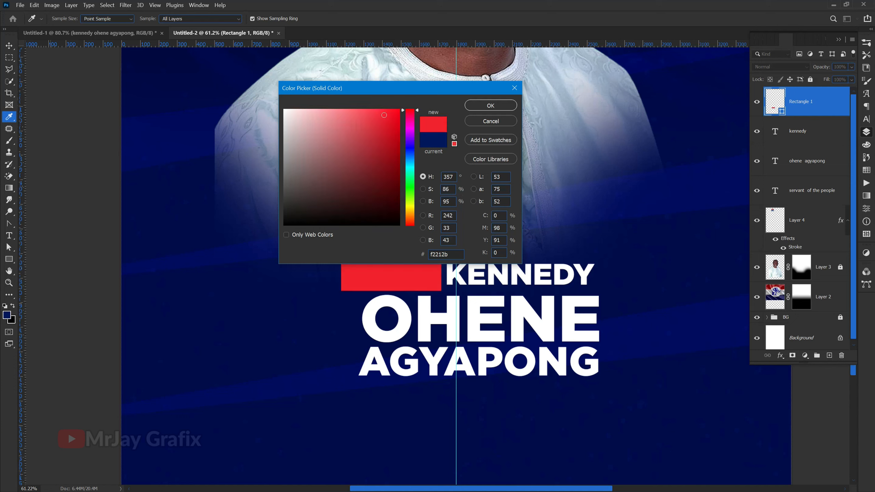
left_click(490, 106)
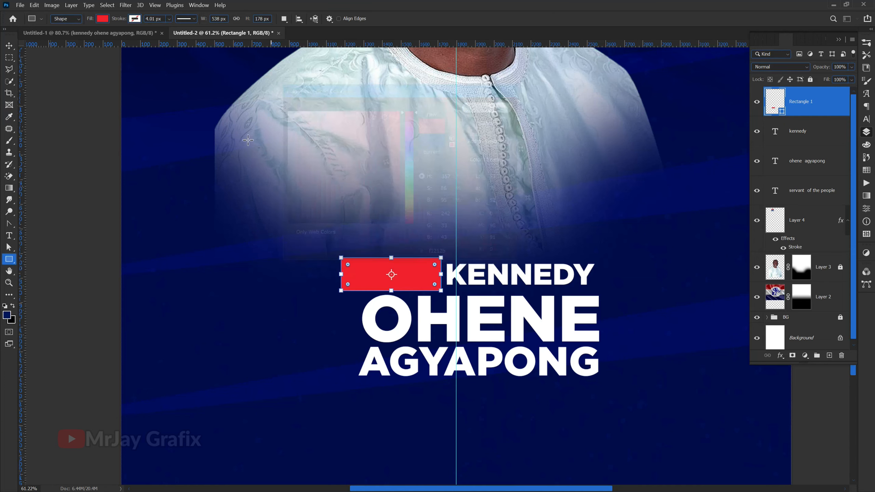
Step: Add an anchor point on the red rectangle's lower edge, close to its lower-left corner
left_click(9, 48)
left_click(221, 249)
scroll(320, 271, "up", 3)
scroll(356, 300, "up", 3)
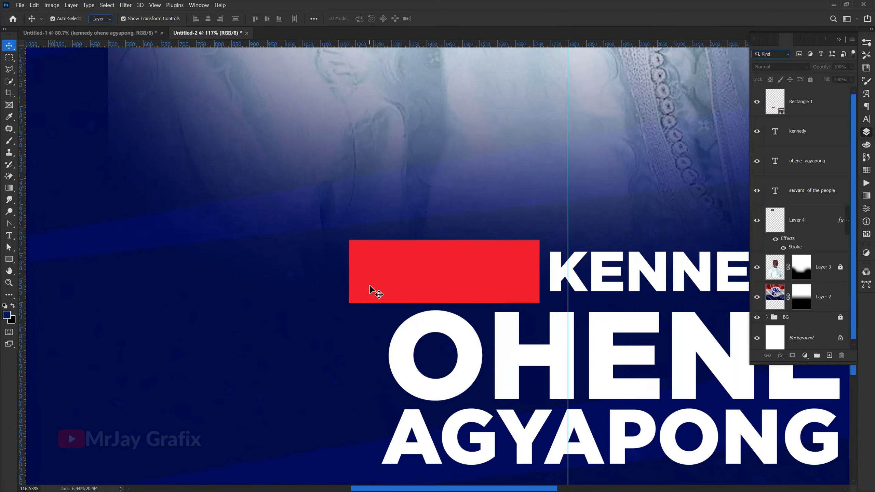
left_click(376, 291)
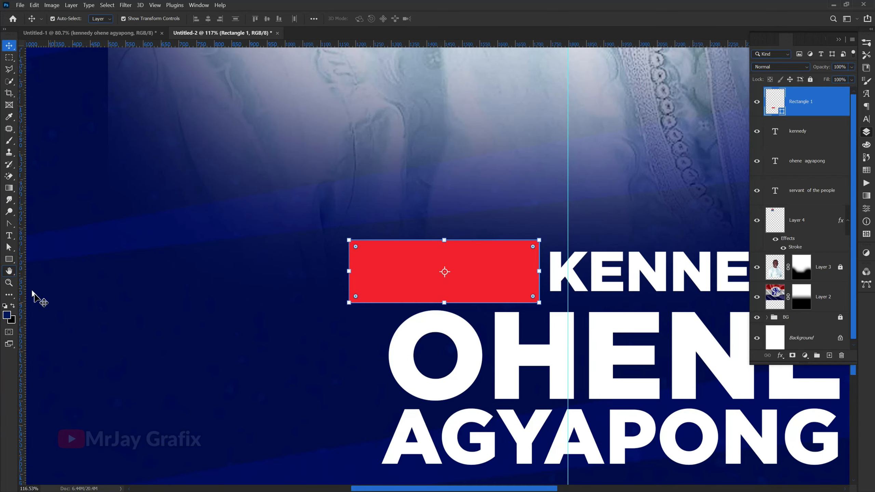
left_click_drag(8, 226, 41, 267)
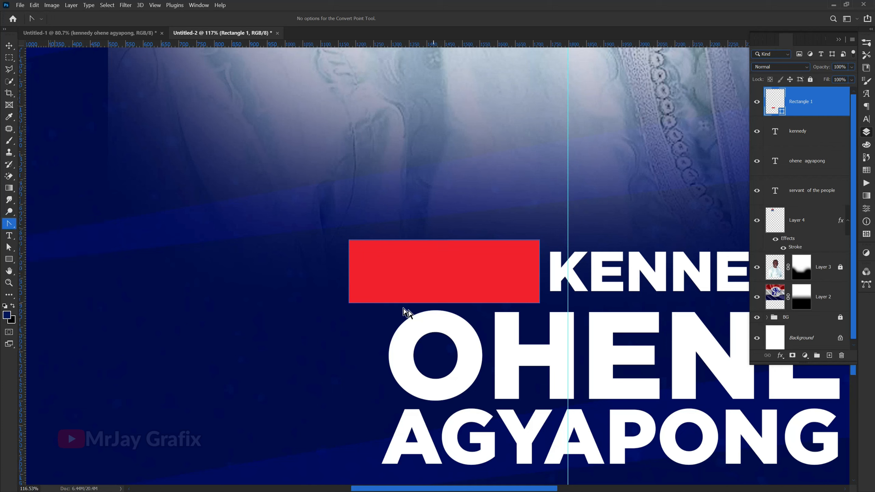
right_click(379, 303)
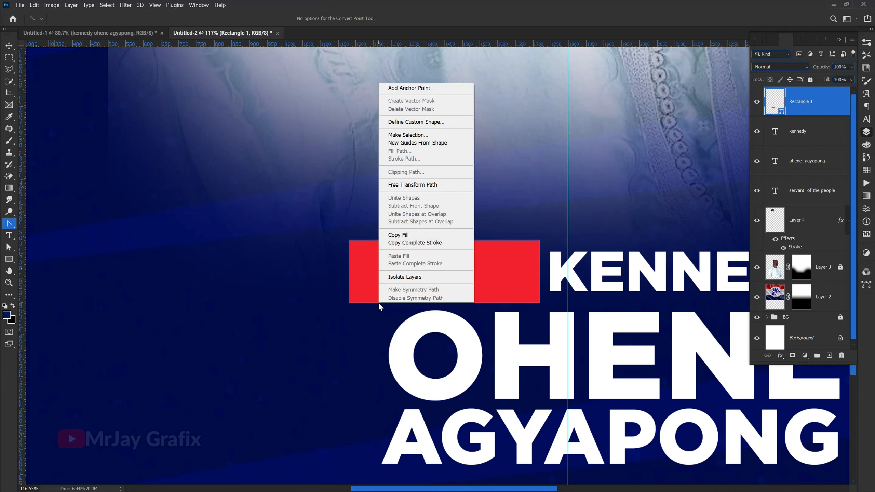
left_click(409, 88)
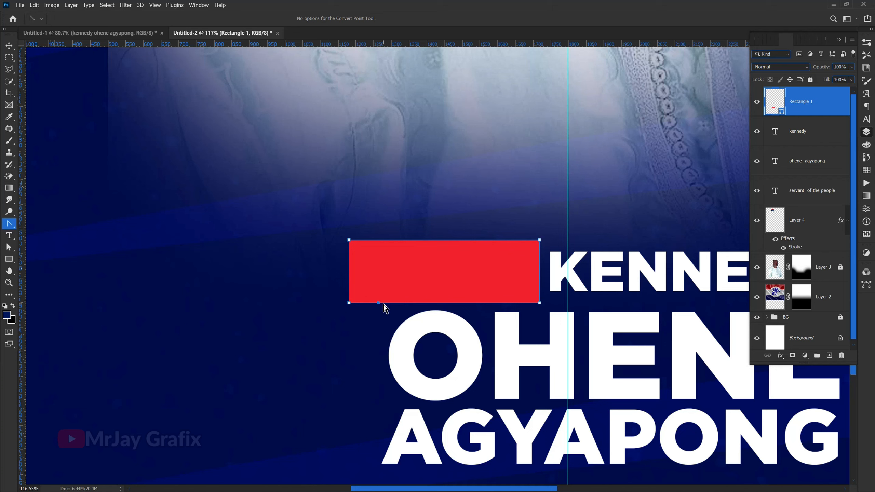
Step: Move the red rectangle's lower-left corner straight down to form a pointed speech-bubble tail
left_click_drag(336, 298, 359, 329)
key("Down")
key("Down")
key("Down")
key("Down")
key("Down")
key("Down")
key("Down")
key("Down")
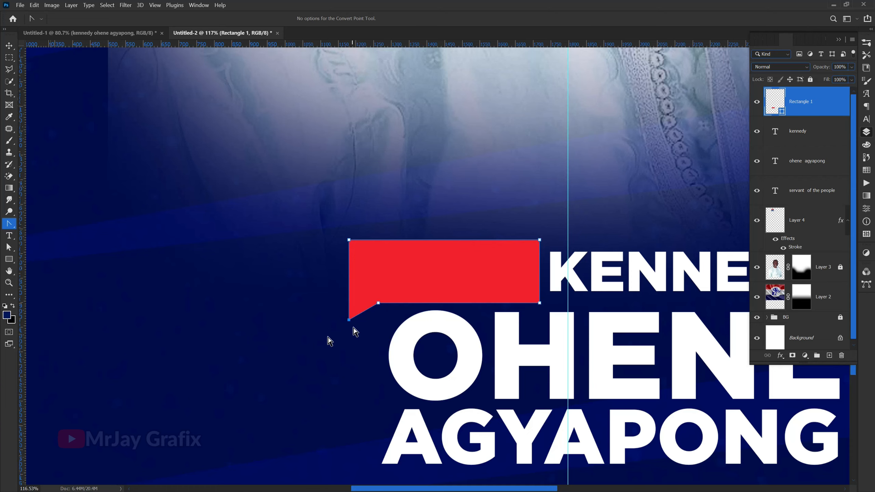
Step: Lock the flag image layer, Layer 2, completely so it cannot be moved
scroll(305, 348, "down", 5)
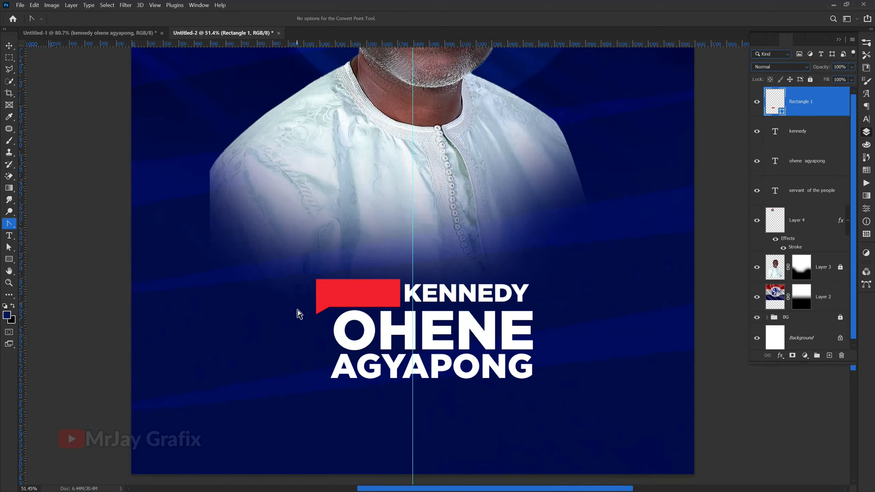
scroll(299, 313, "down", 3)
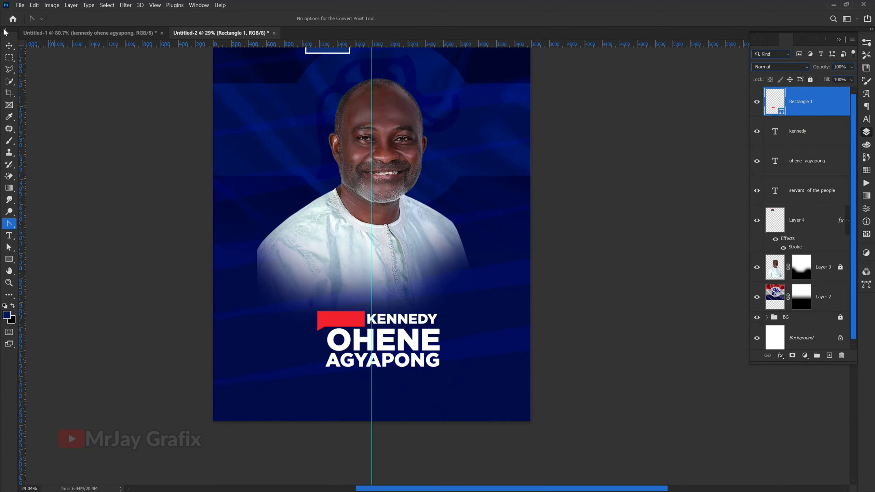
left_click(9, 45)
left_click(99, 283)
scroll(309, 335, "up", 1)
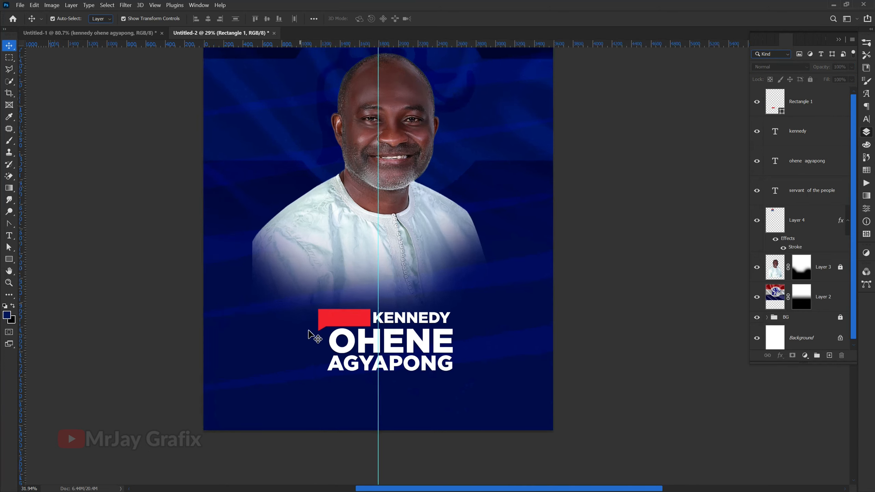
scroll(309, 331, "up", 1)
left_click(337, 237)
left_click(291, 316)
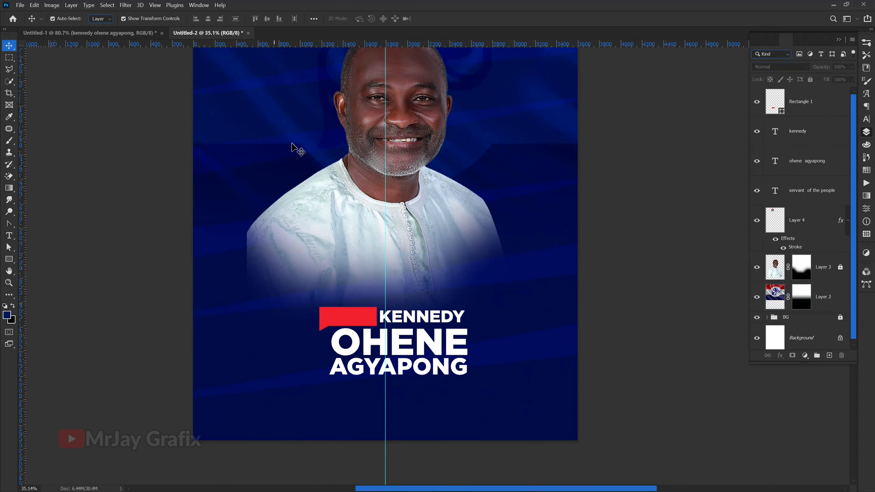
left_click(293, 128)
left_click(810, 80)
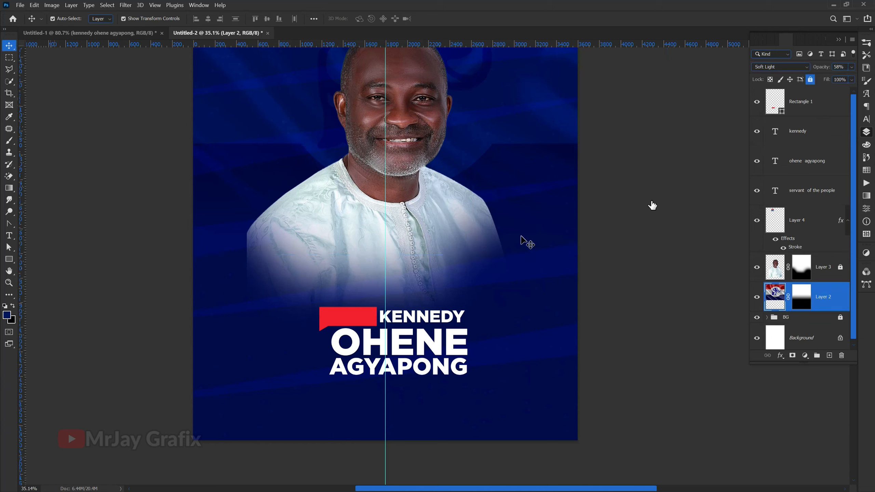
Step: Scale the red shape and all the name text together to about 149% and centre them on the vertical guide
left_click_drag(283, 304, 523, 379)
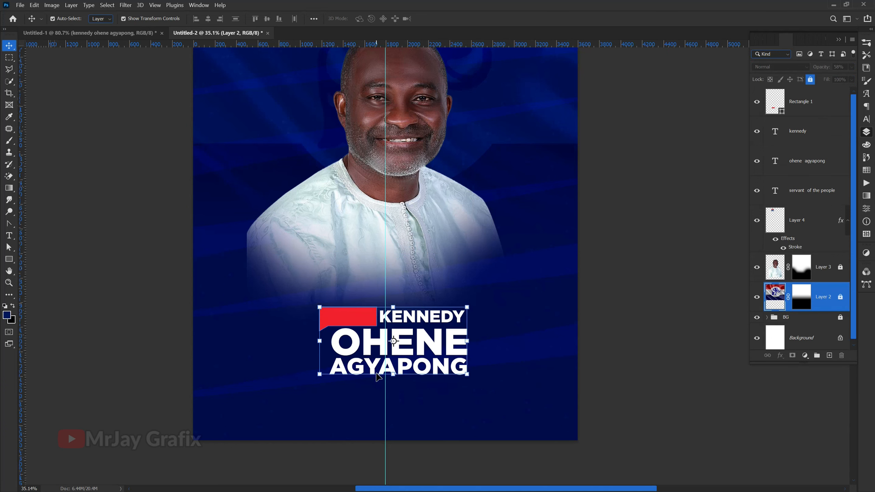
left_click_drag(395, 307, 356, 293)
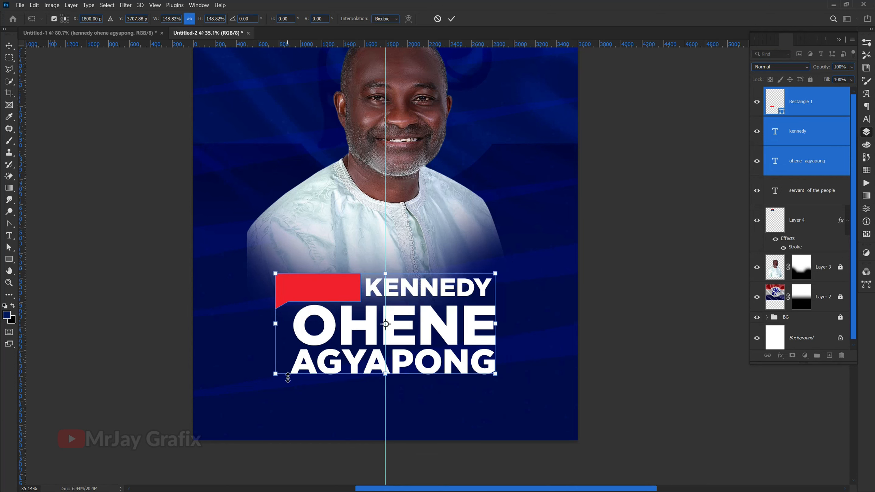
left_click(123, 286)
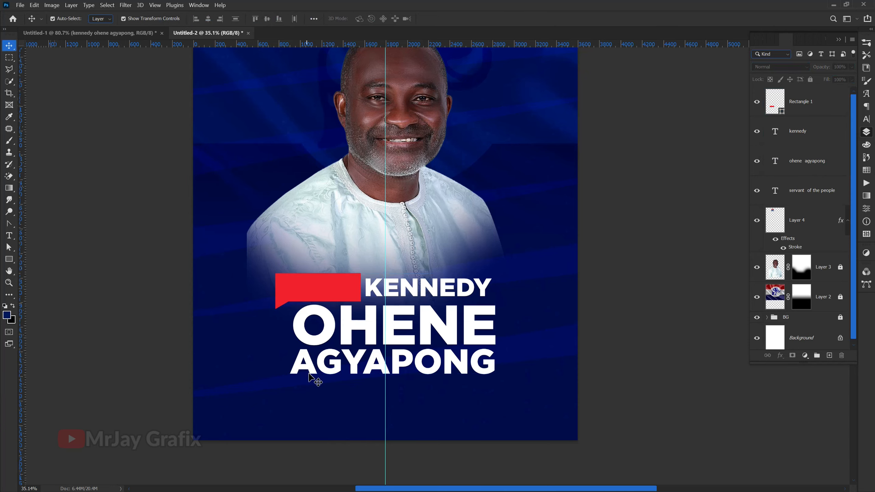
Step: Shift the middle and last name block slightly left, and move the first name about 12 px left and 35 px down
scroll(309, 377, "up", 2)
left_click_drag(317, 333, 310, 334)
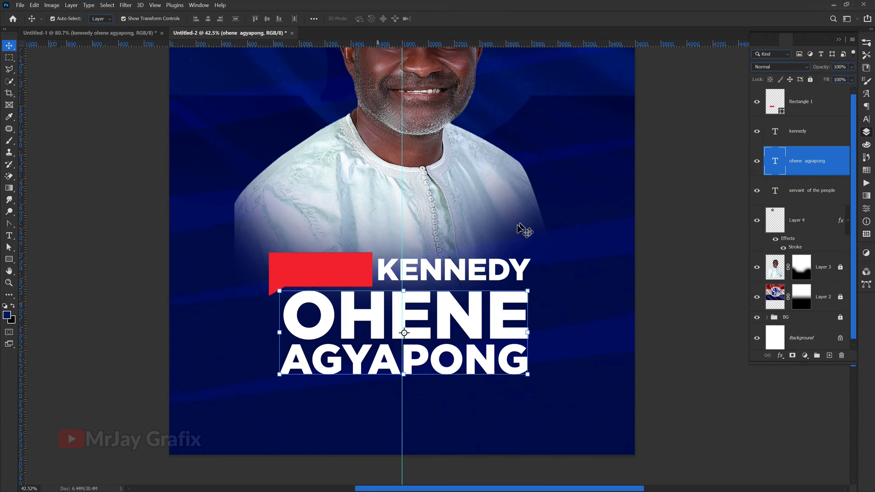
left_click(484, 274)
left_click_drag(482, 275, 480, 280)
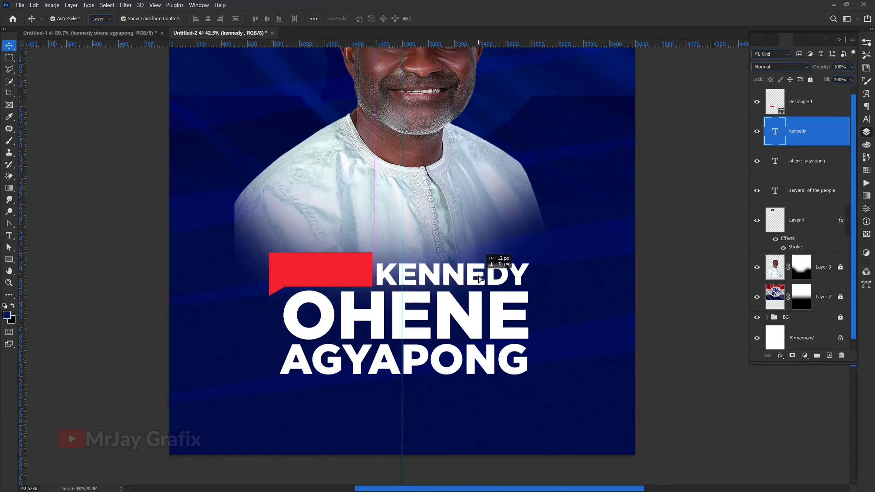
left_click(150, 342)
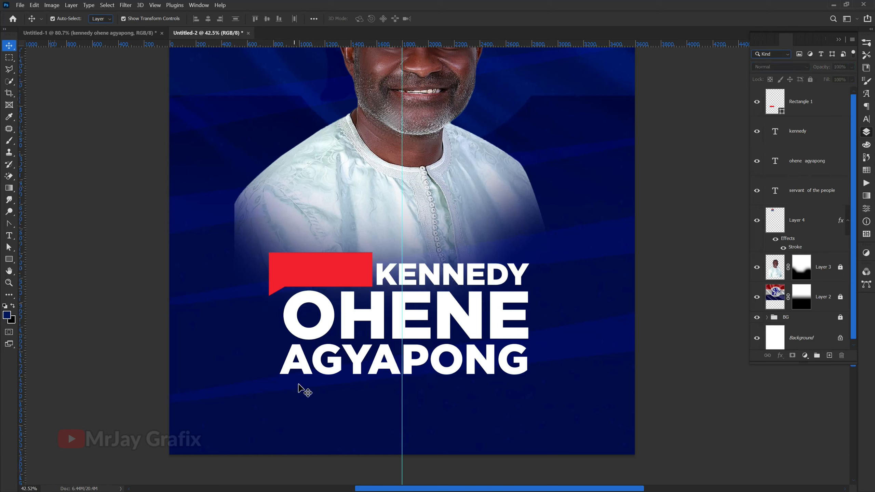
Step: Move the red shape's layer beneath the two name text layers in the stacking order
left_click(290, 284)
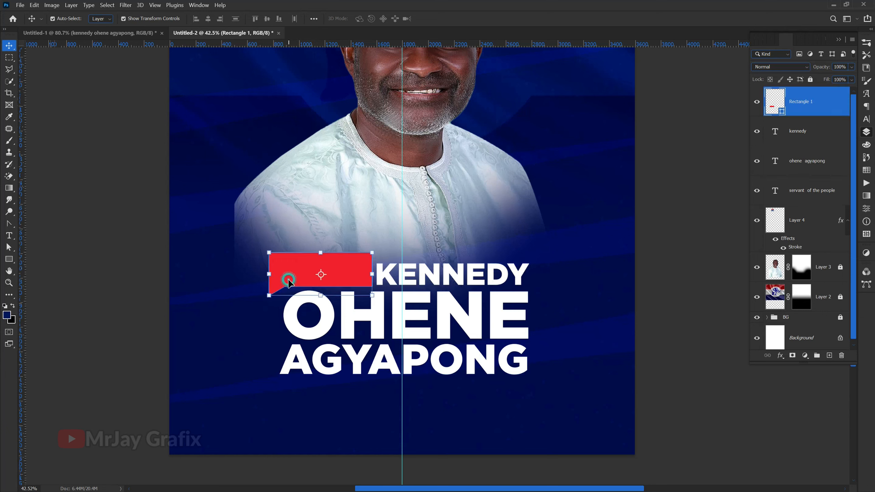
left_click(114, 338)
left_click_drag(797, 110, 804, 157)
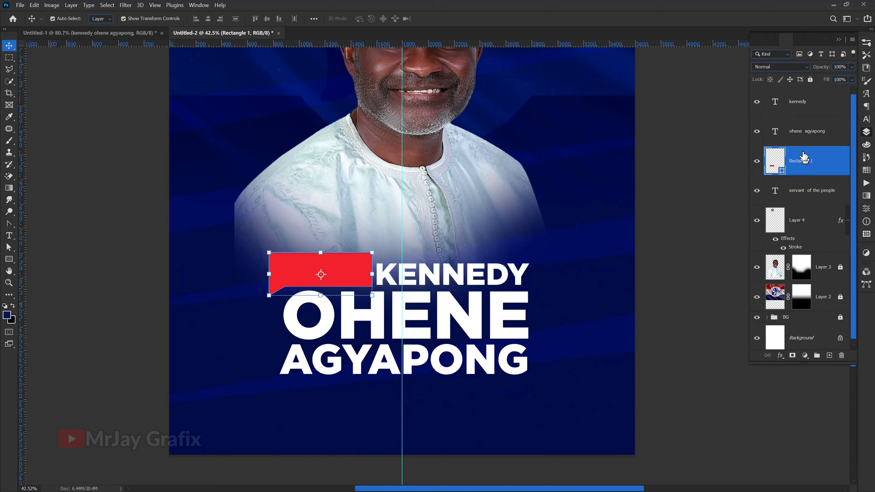
Step: Duplicate the first name text, place the copy over the red shape and replace its text with VOTE
left_click(804, 109)
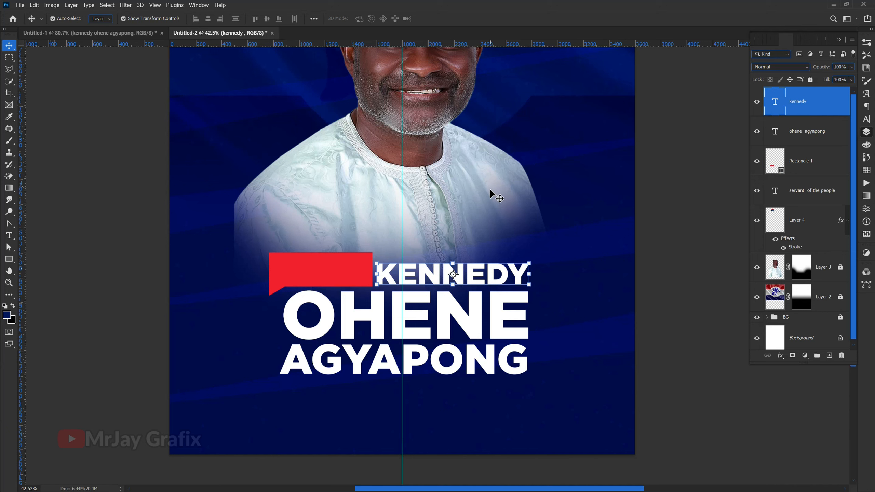
key("ctrl")
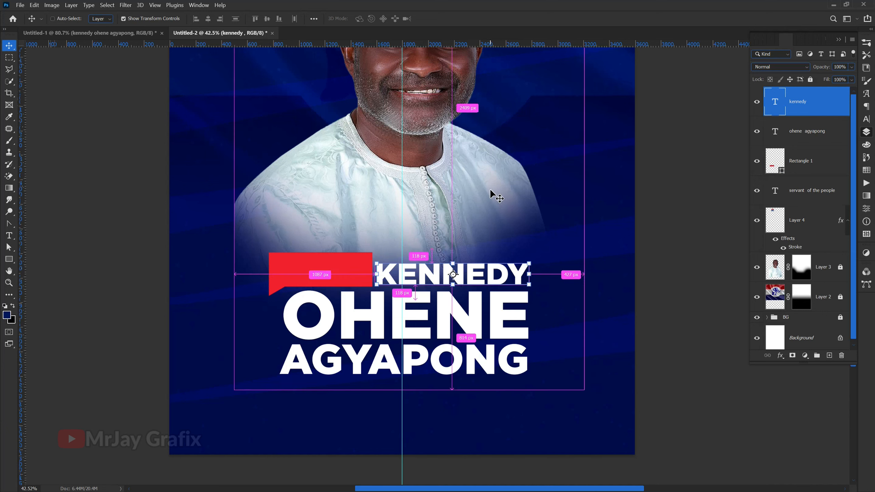
key("ctrl+j")
left_click_drag(426, 272, 319, 275)
key("t")
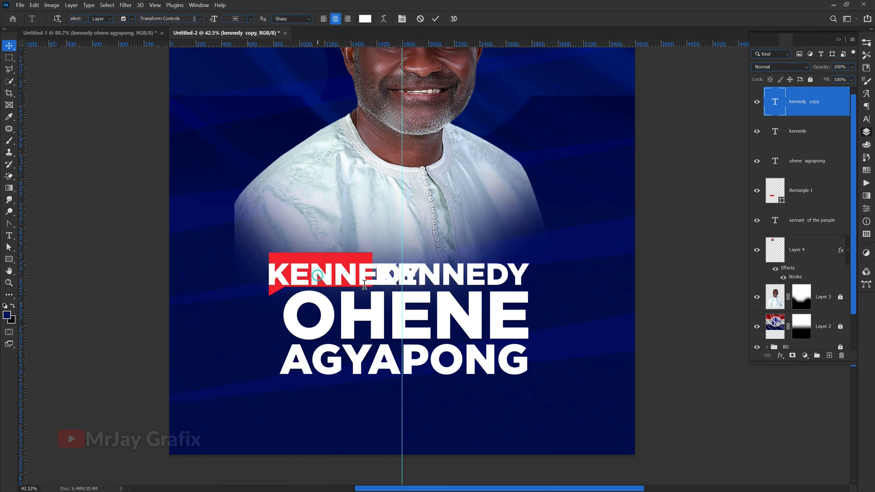
double_click(364, 285)
type("VOTE")
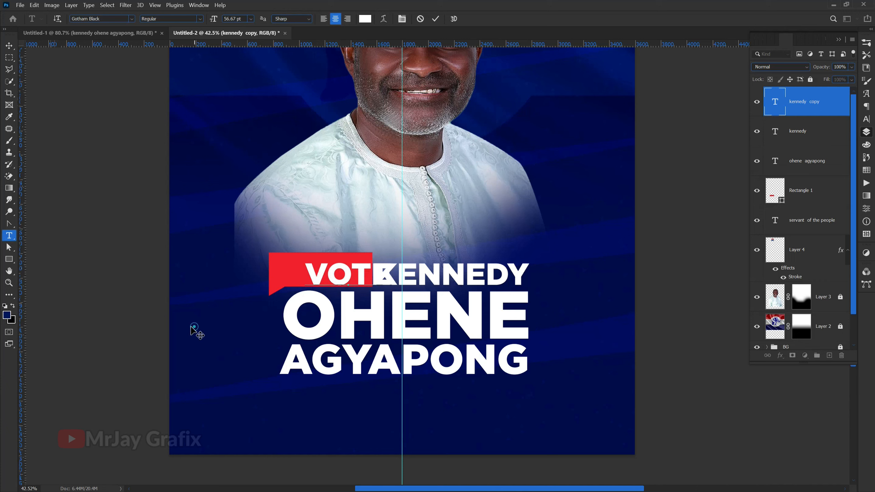
key("ctrl+Return")
Step: Scale the VOTE text down and centre it inside the red shape
key("v")
left_click_drag(322, 280, 299, 272)
key("Return")
left_click(178, 319)
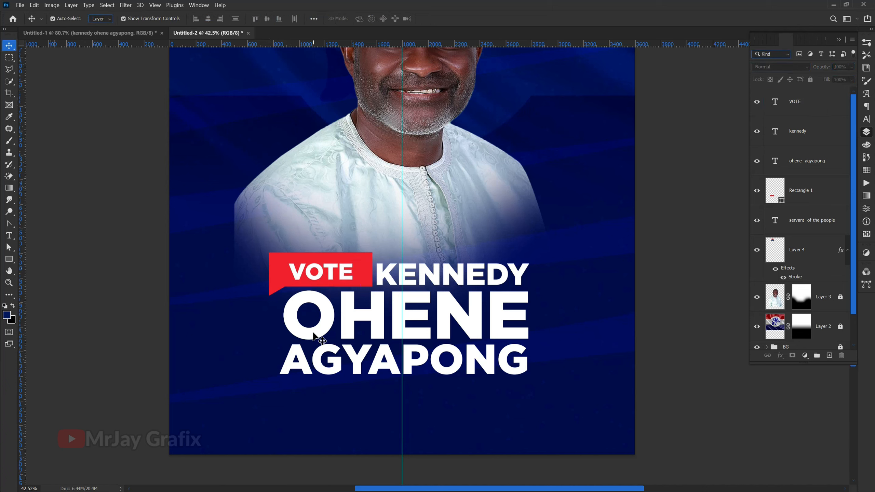
Step: Nudge the first name slightly upward beside the VOTE label, and select the red shape behind the label
left_click(392, 281)
key("Up")
key("Up")
key("Up")
key("Up")
key("Up")
key("Up")
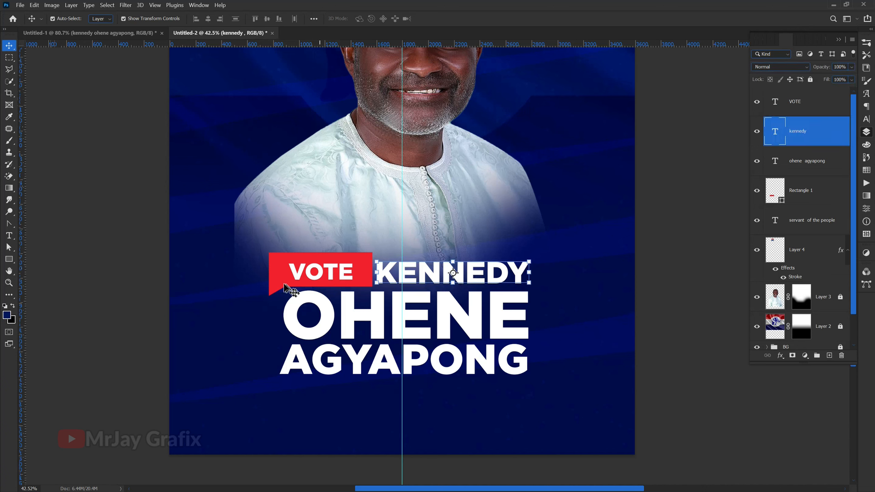
left_click(283, 285)
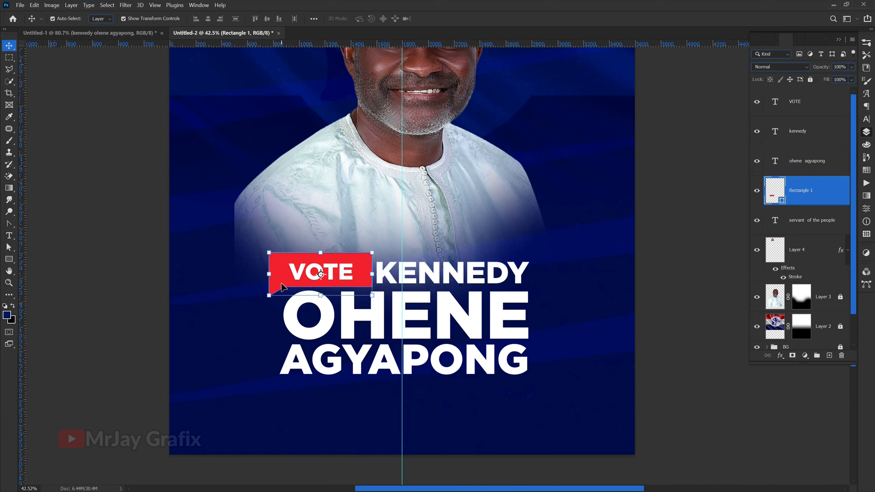
Step: Nudge the red shape slightly left and down so it sits better behind the VOTE text, and deselect everything
key("Left")
key("Left")
key("Left")
key("Down")
key("Down")
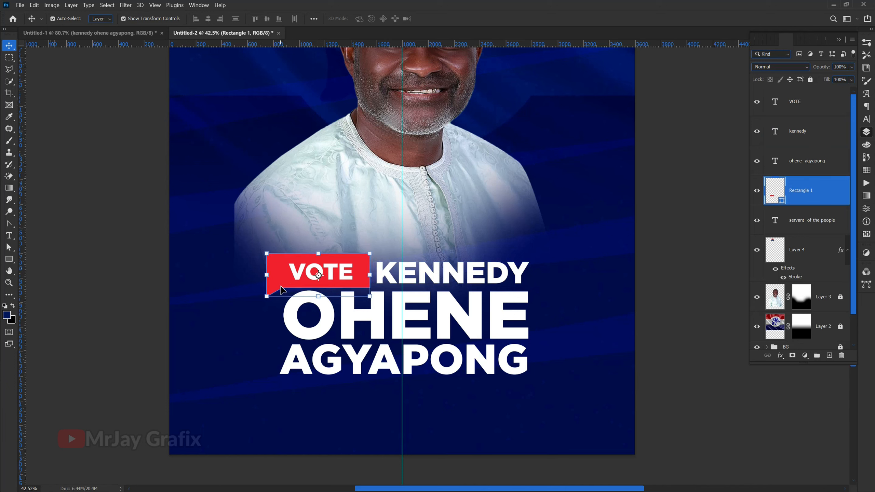
key("Right")
key("Right")
key("Down")
key("Down")
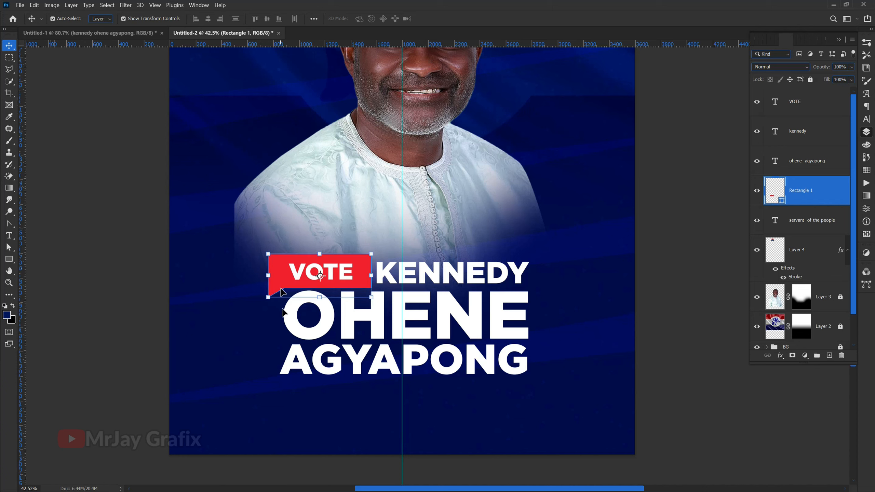
left_click(361, 347)
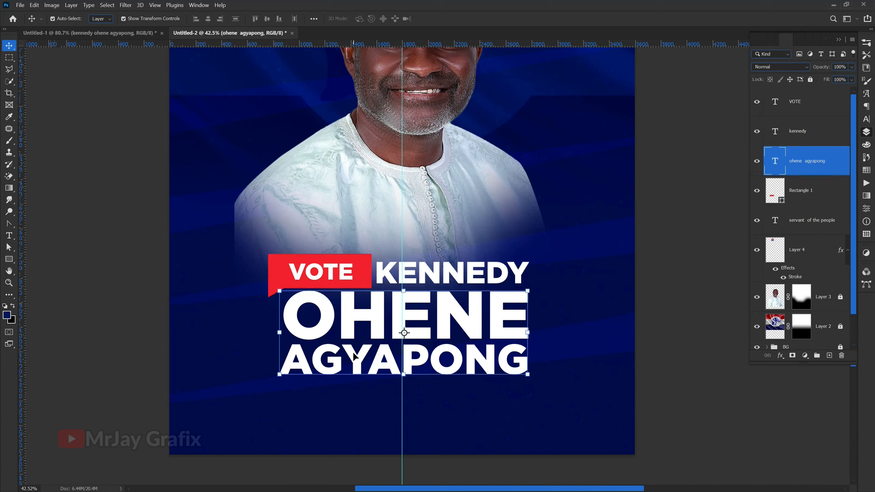
left_click(148, 395)
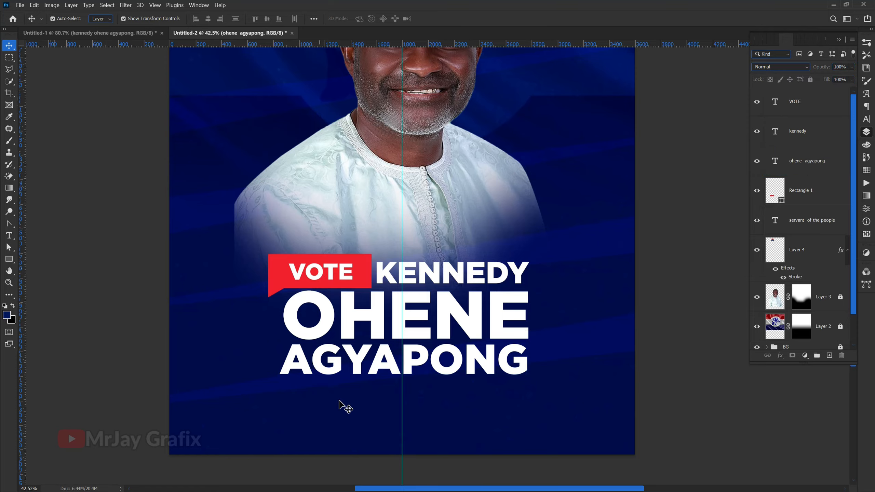
scroll(342, 407, "down", 5)
scroll(274, 270, "up", 4)
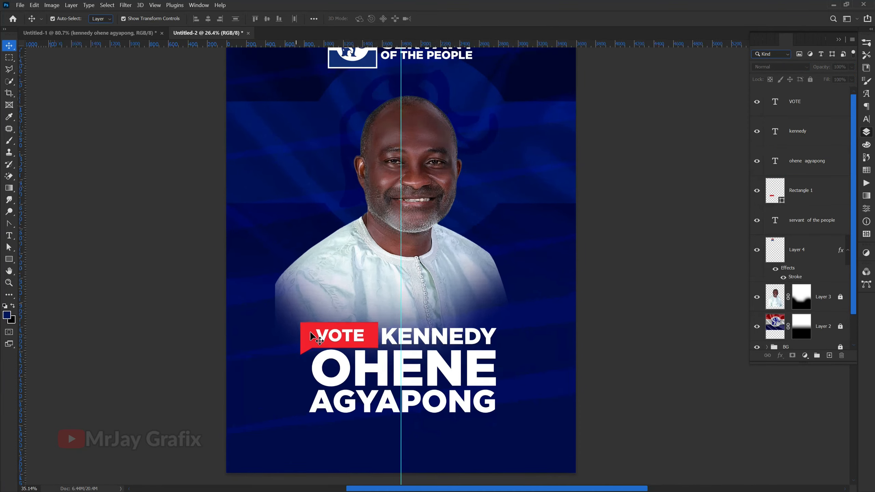
scroll(353, 381, "up", 5)
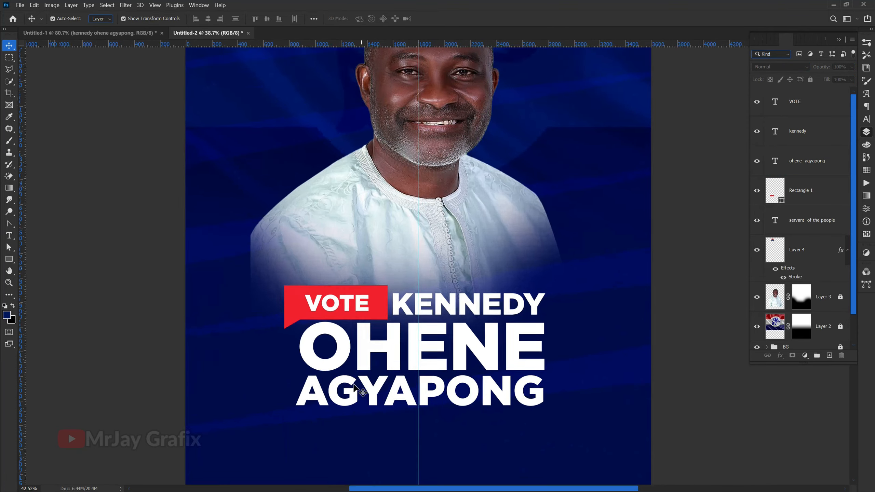
scroll(361, 396, "up", 2)
scroll(370, 424, "down", 3)
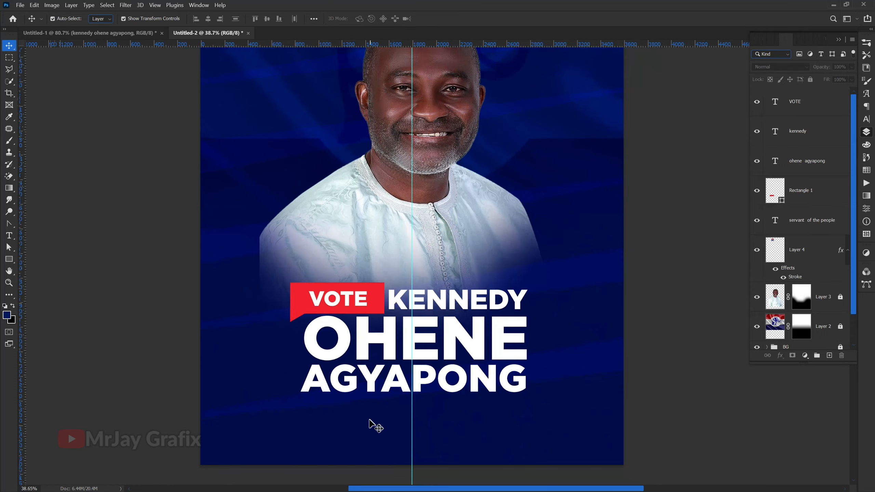
scroll(371, 424, "up", 3)
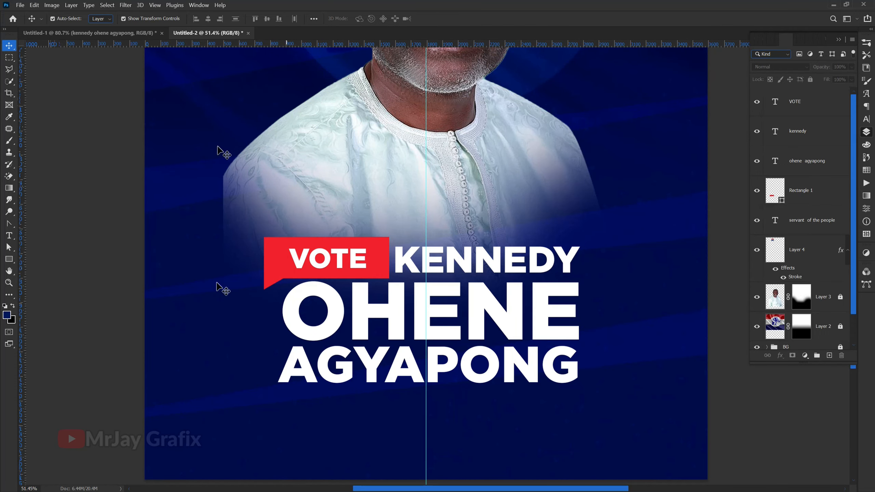
Step: Bring the AS PRESIDENT text from the Untitled-1 document into the poster and place it below the candidate's name
left_click(133, 34)
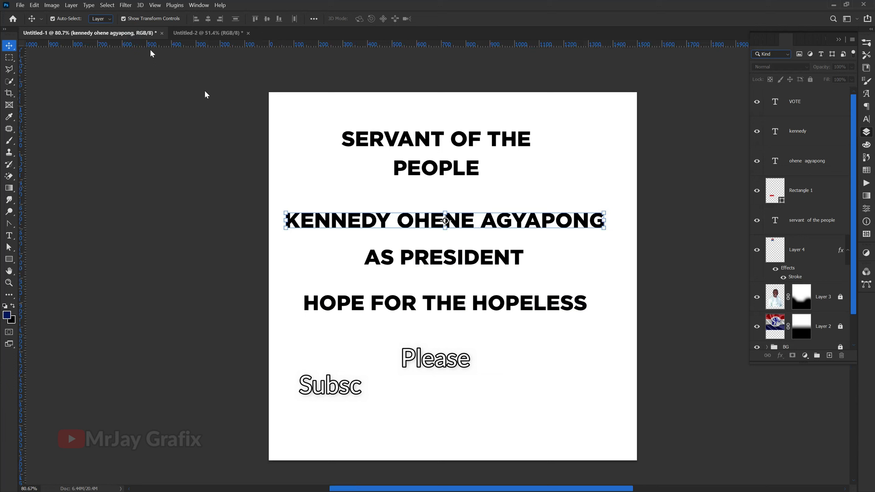
left_click(389, 264)
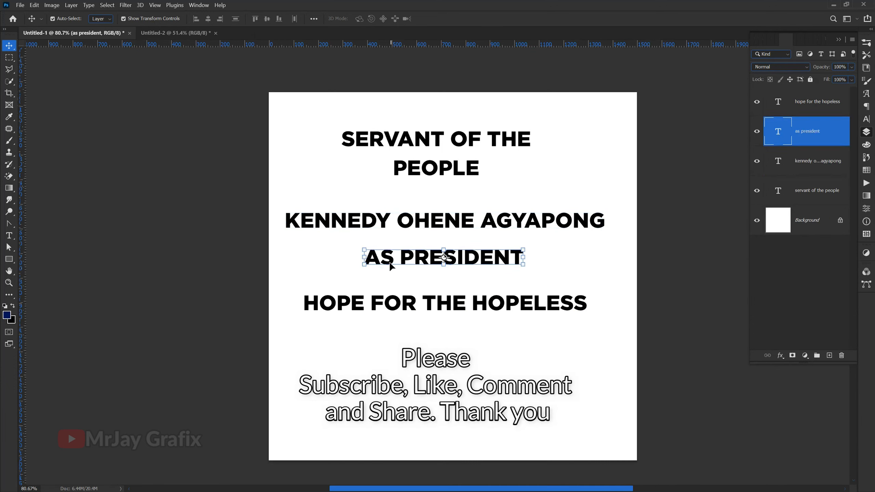
left_click_drag(393, 263, 152, 41)
left_click_drag(359, 425, 351, 421)
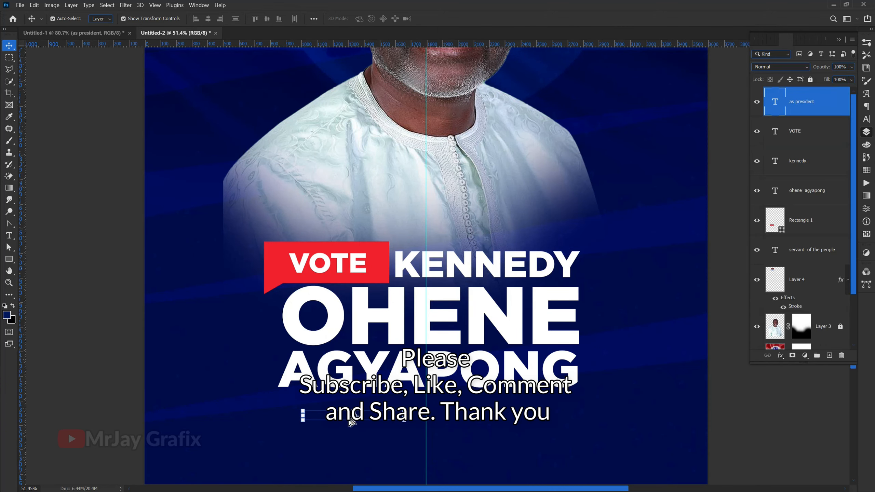
Step: Set the AS PRESIDENT text colour to white (ffffff) and deselect it
left_click(866, 119)
left_click(842, 94)
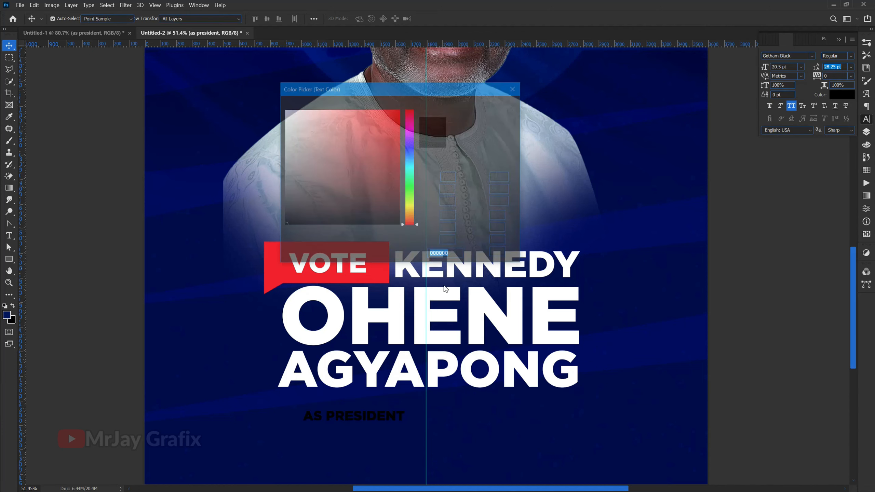
type("ffffff")
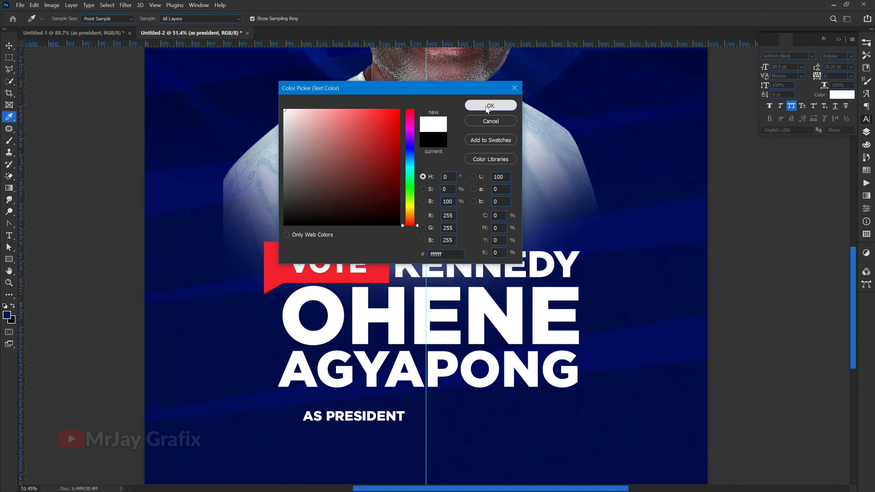
left_click(469, 105)
left_click(113, 344)
Step: Scale the AS PRESIDENT text up to about 162% and move it lower, leaving a gap beneath the name
scroll(273, 377, "down", 2)
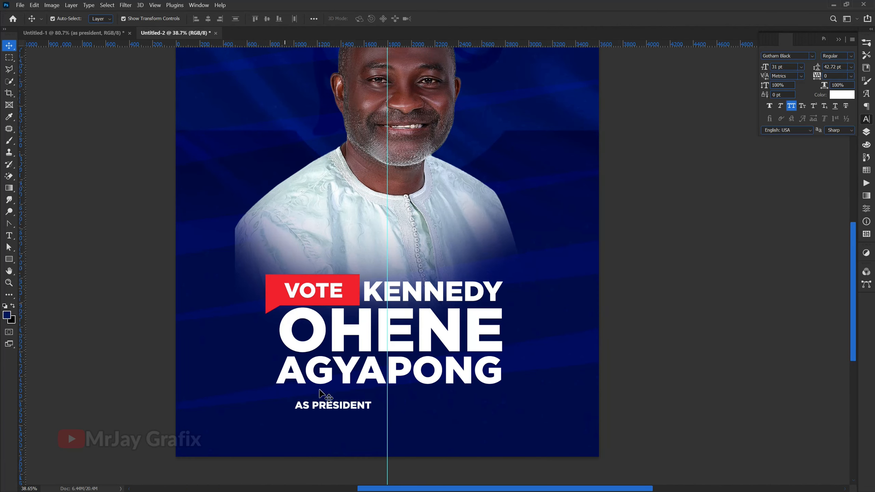
left_click(323, 407)
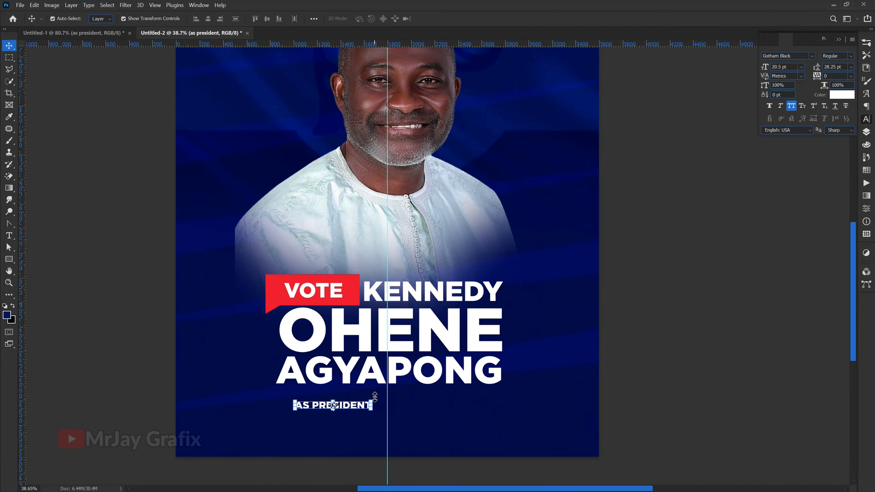
left_click_drag(375, 397, 428, 389)
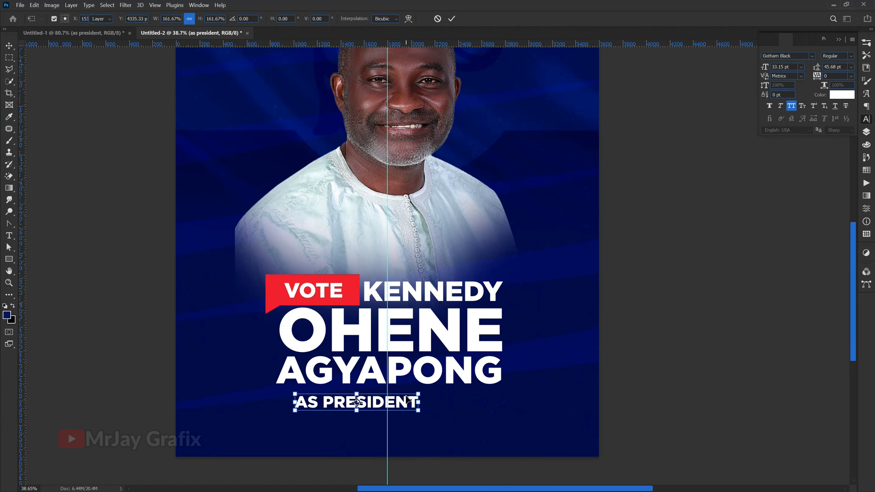
key("Return")
left_click(283, 435)
scroll(286, 437, "up", 3)
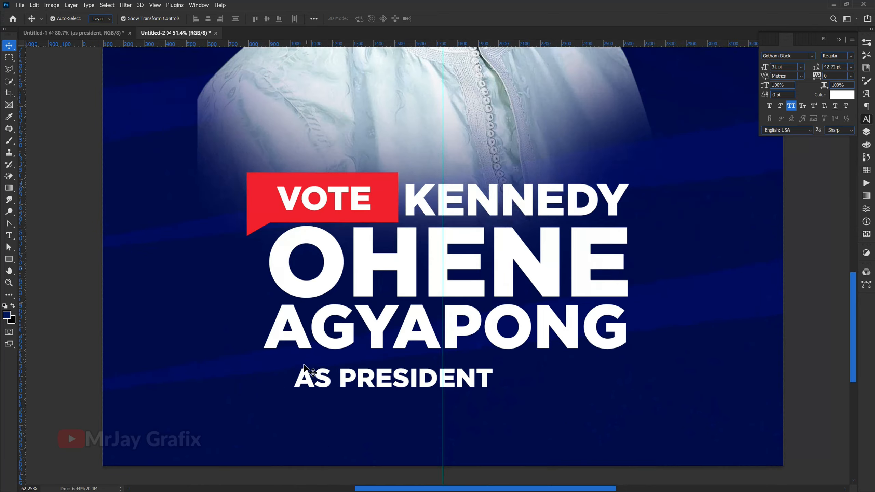
scroll(330, 424, "up", 2)
left_click_drag(358, 366, 386, 410)
Step: Draw a white rectangle about 1129 × 118 px beneath the last line of the name and centre it on the vertical guide
left_click(9, 260)
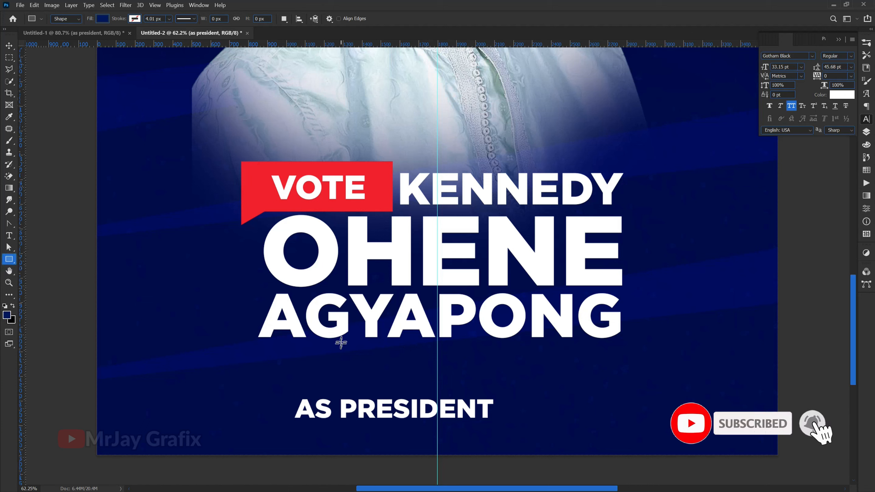
left_click_drag(341, 344, 555, 367)
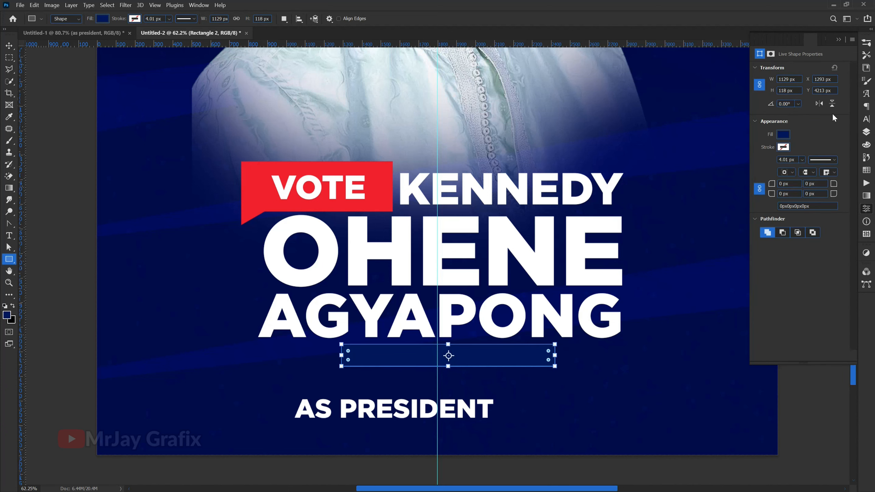
left_click(866, 119)
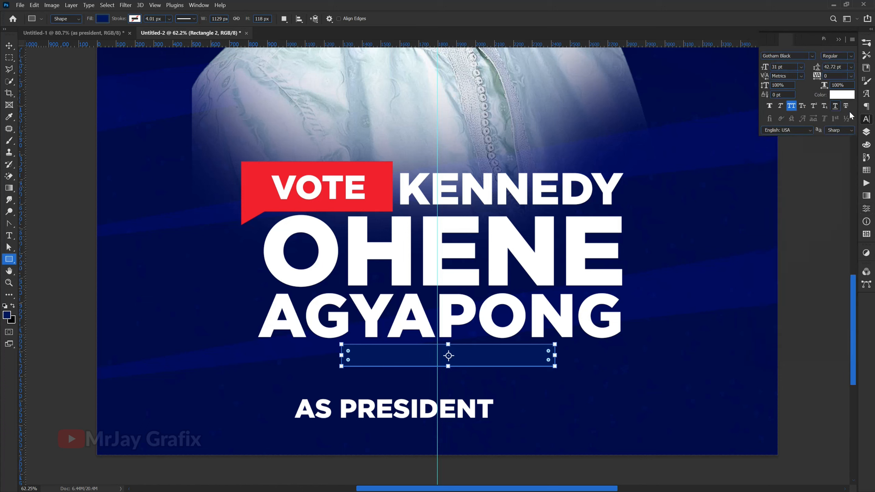
left_click(866, 134)
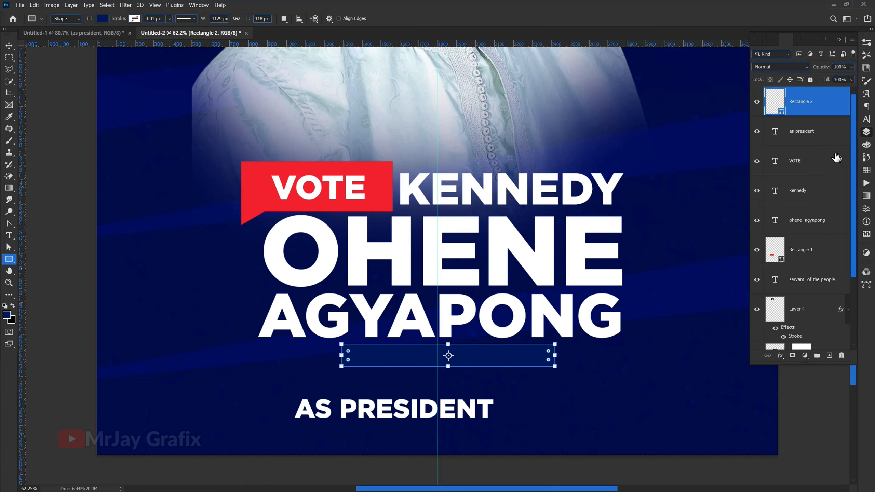
double_click(781, 116)
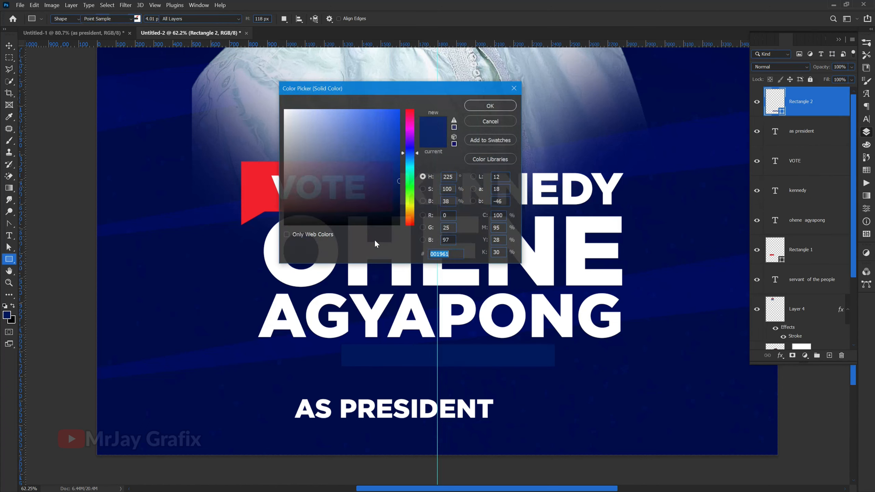
left_click(305, 272)
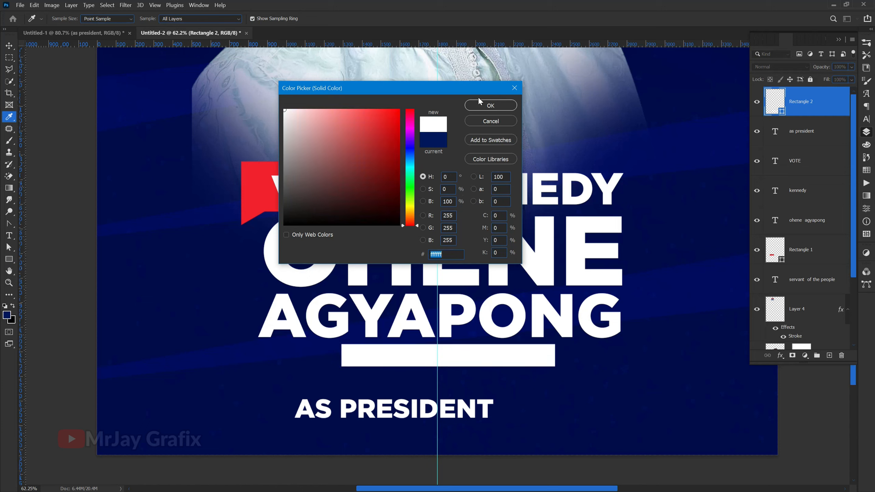
left_click(490, 105)
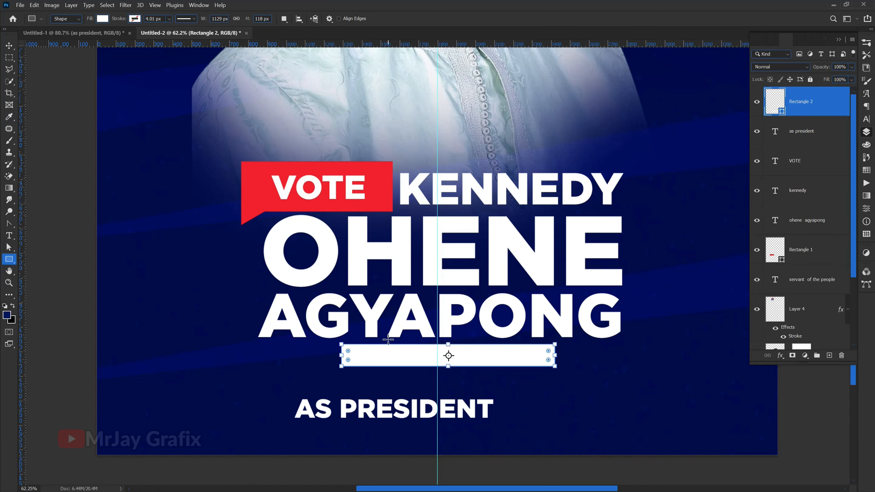
left_click_drag(408, 362, 398, 362)
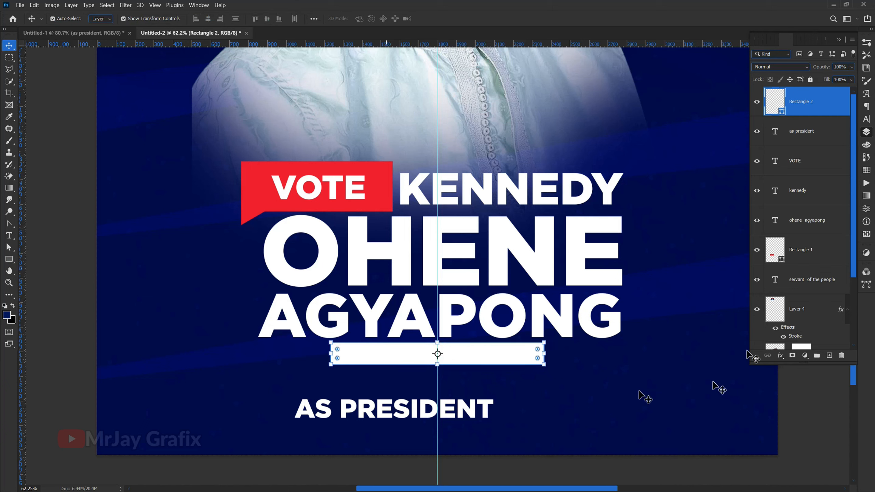
Step: Try the subtract, intersect and exclude path operations on the white rectangle, and restore the combine mode
left_click(868, 208)
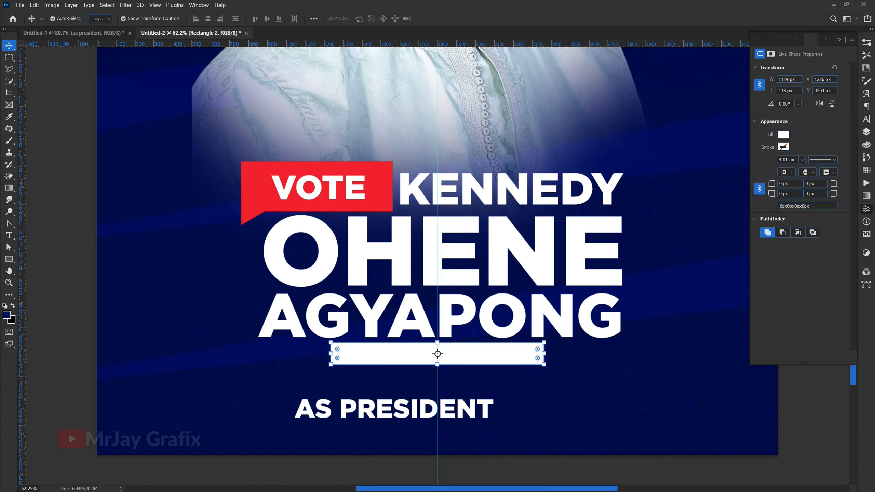
left_click(781, 233)
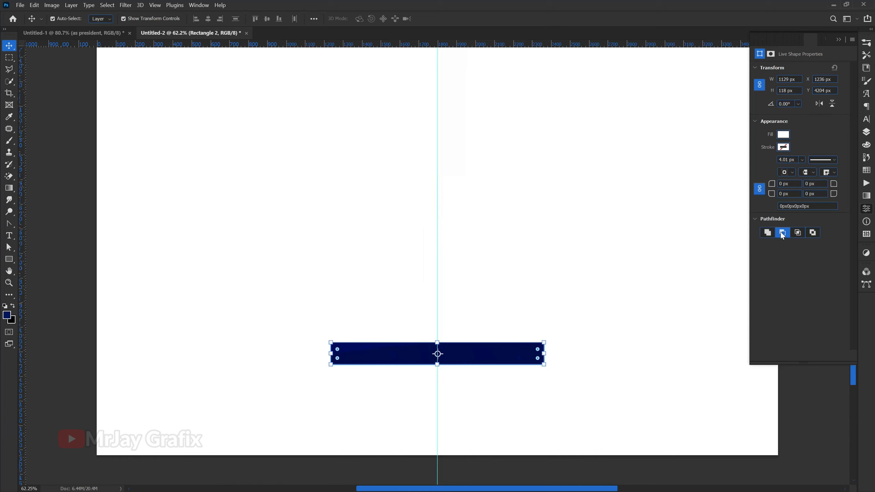
left_click(765, 234)
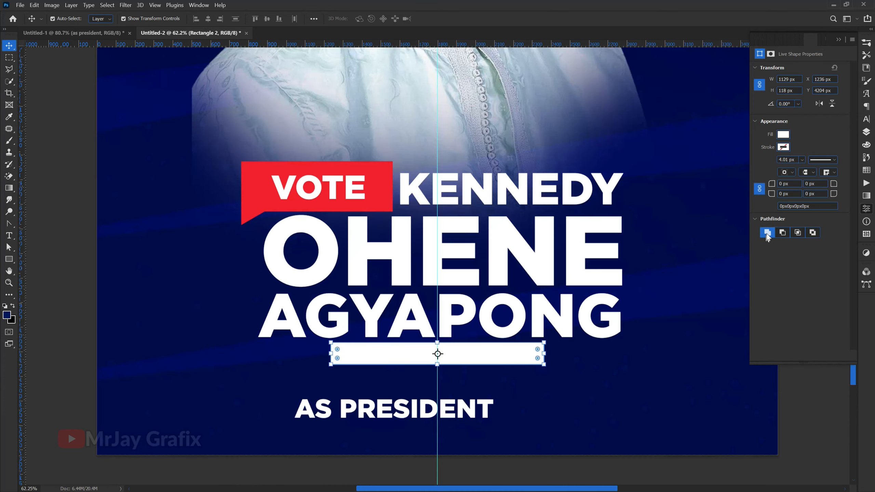
left_click(797, 233)
left_click(813, 233)
left_click(768, 234)
Step: Pull a direction handle out of the white rectangle's upper-left corner with the Convert Point tool, converting the live shape to a regular path
scroll(311, 369, "up", 3)
scroll(699, 338, "up", 2)
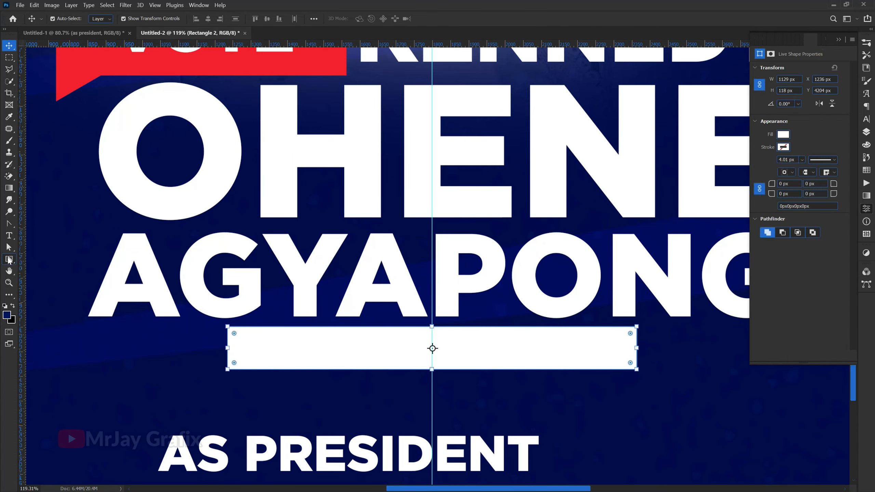
left_click(7, 224)
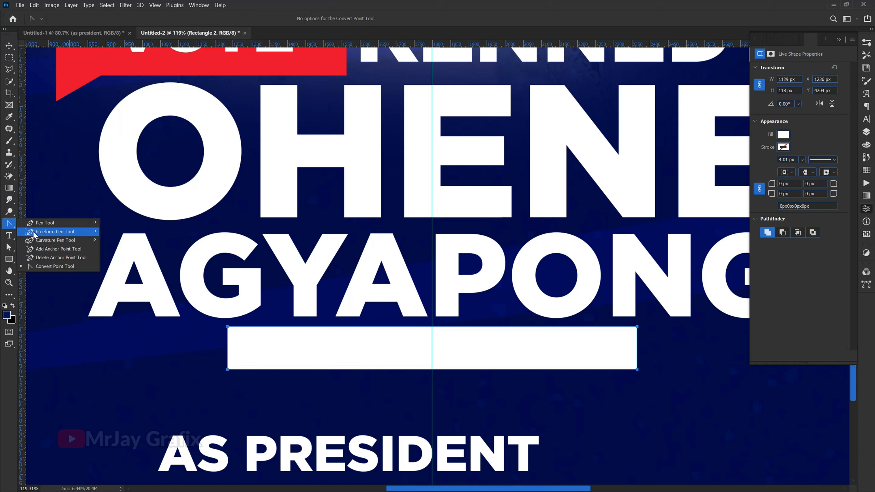
left_click(46, 267)
left_click(226, 330)
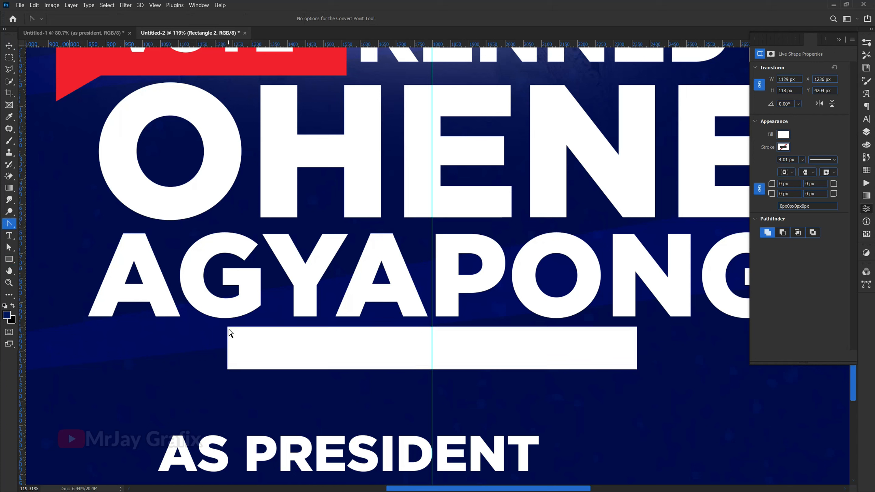
left_click(230, 332)
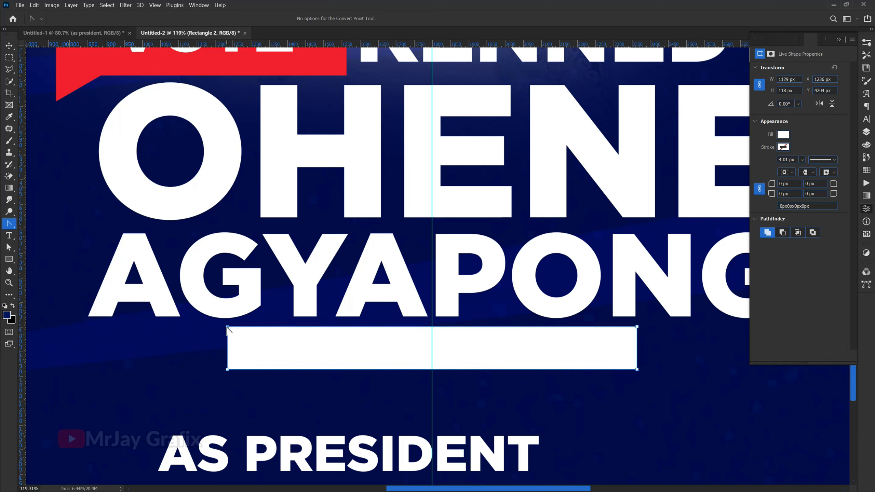
left_click_drag(227, 328, 177, 362)
key("Return")
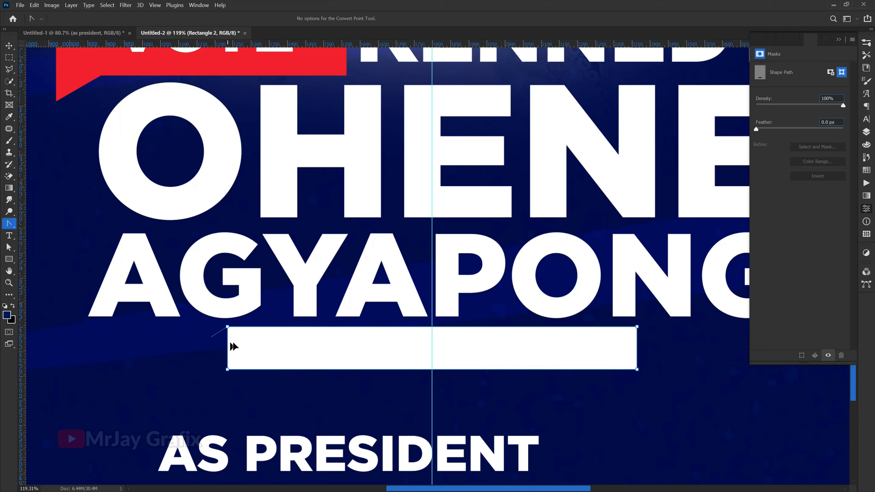
Step: Try to pull the white rectangle's left edge outward, and undo the distortion
left_click_drag(241, 349, 171, 358)
left_click(150, 379)
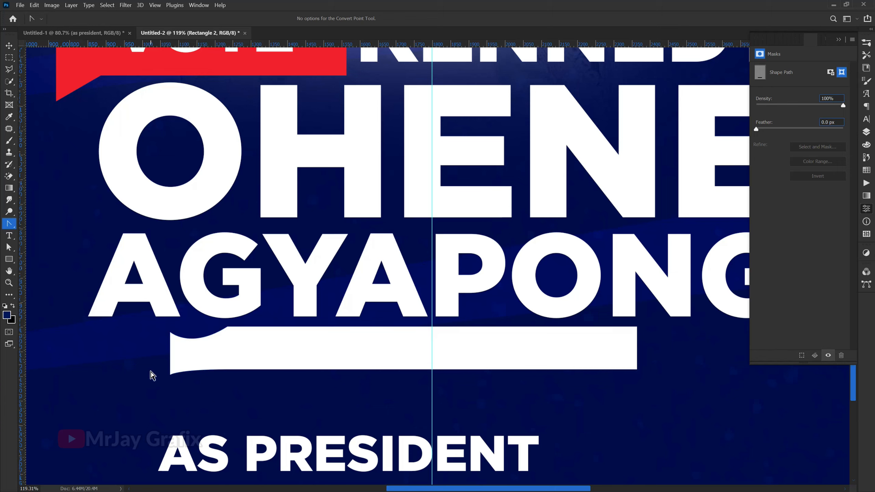
key("ctrl+z")
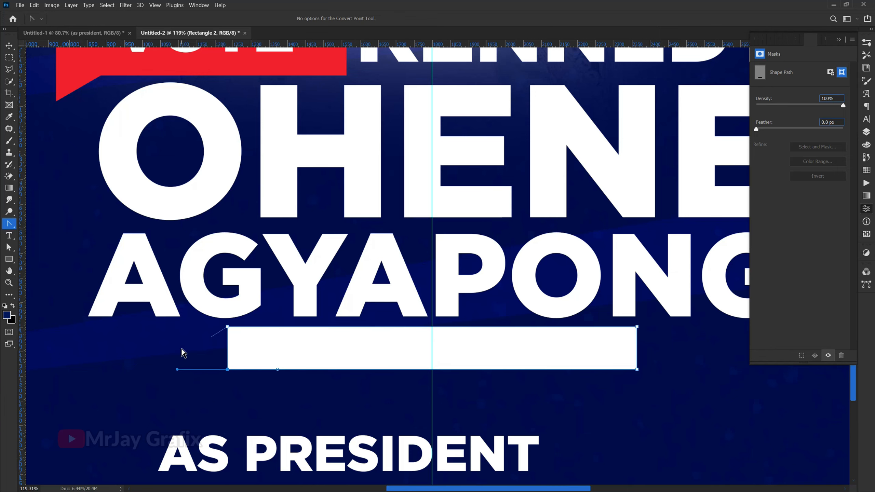
Step: Delete the white rectangle with the stray corner handle beneath the last line of the name
scroll(222, 346, "up", 2)
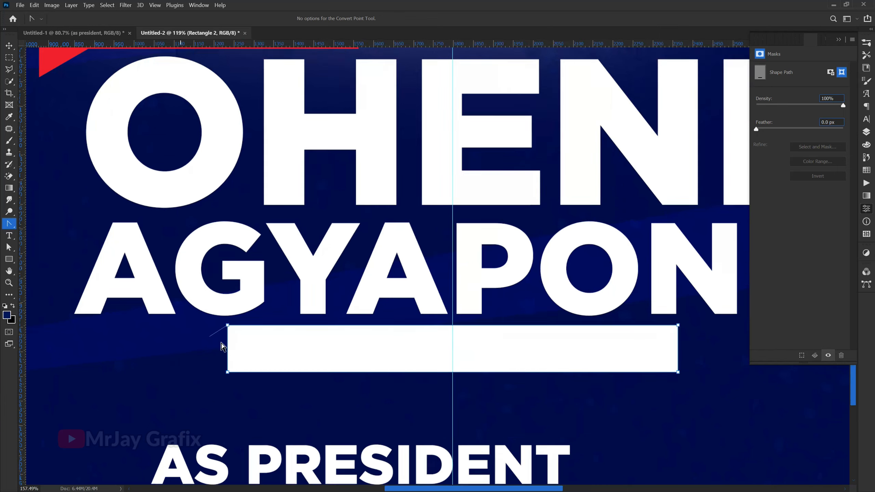
scroll(222, 346, "up", 3)
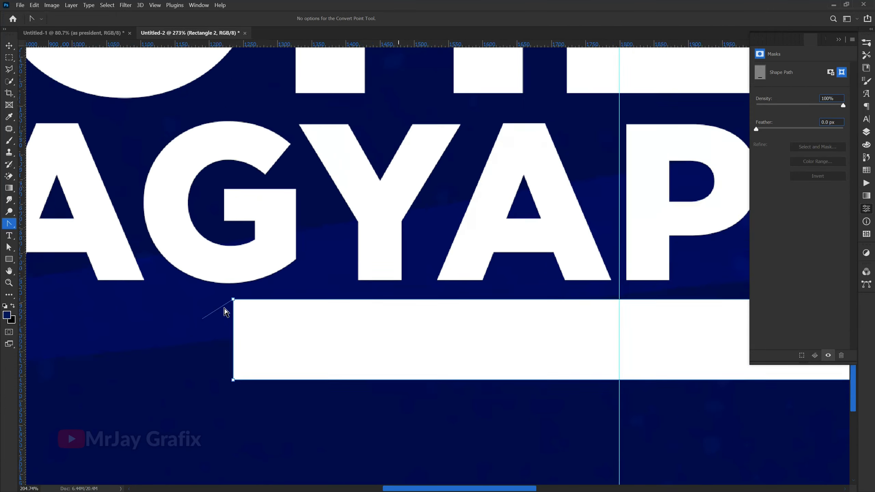
scroll(224, 312, "down", 6)
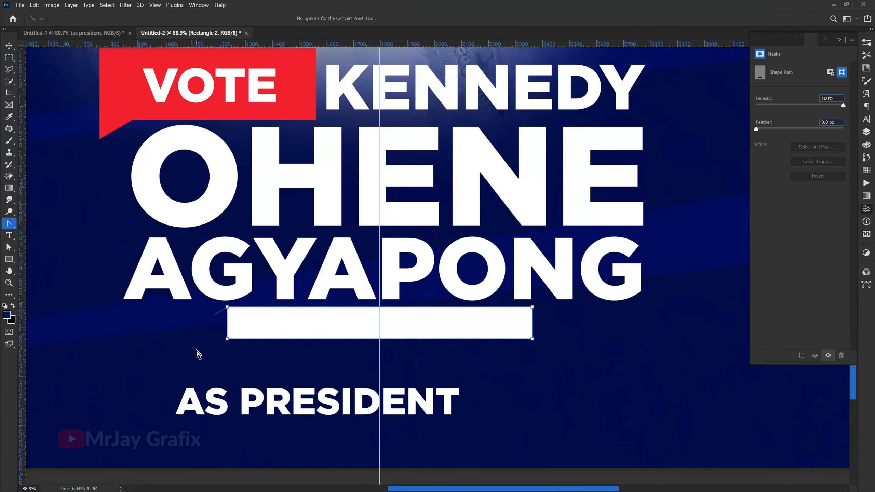
key("v")
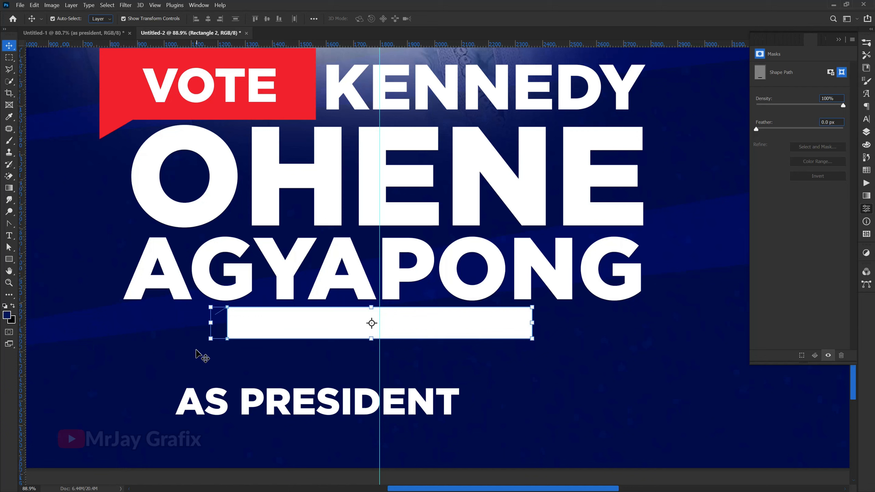
key("Delete")
Step: Draw a rectangle about 1058 × 85 px beneath the last line of the name, centre it on the vertical guide and fill it white
left_click(7, 262)
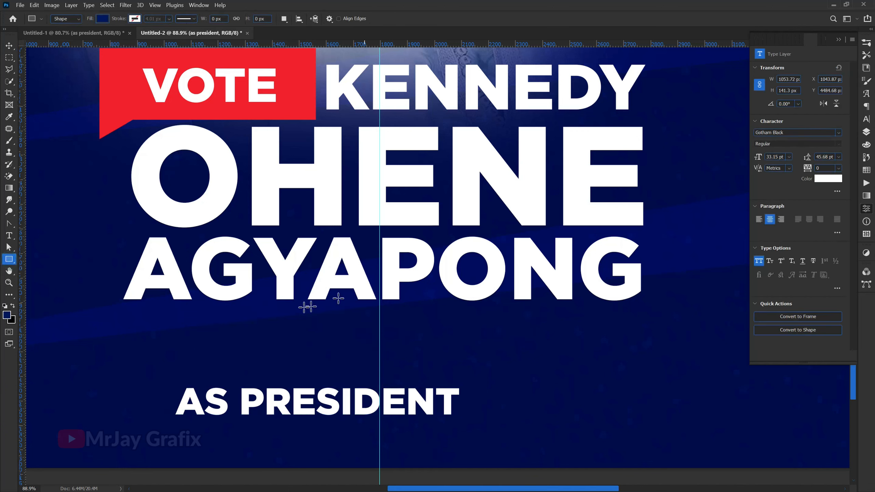
left_click_drag(214, 309, 499, 331)
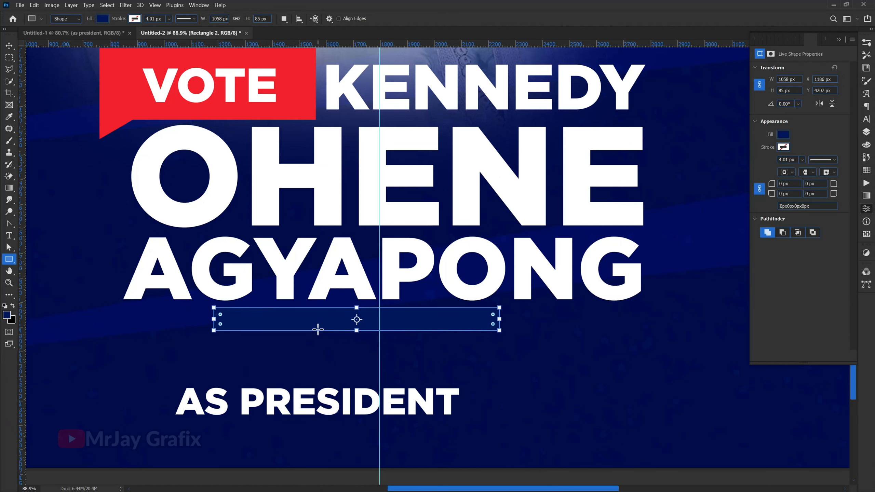
key("v")
left_click_drag(319, 321, 344, 323)
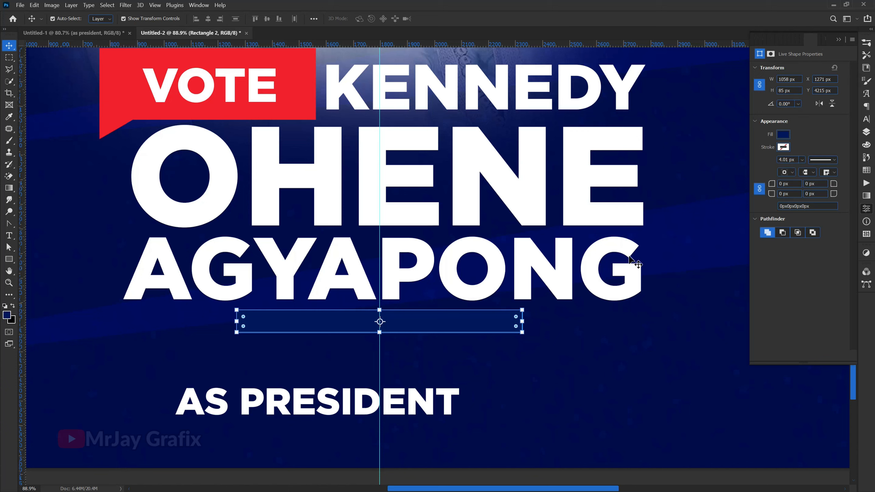
left_click(783, 135)
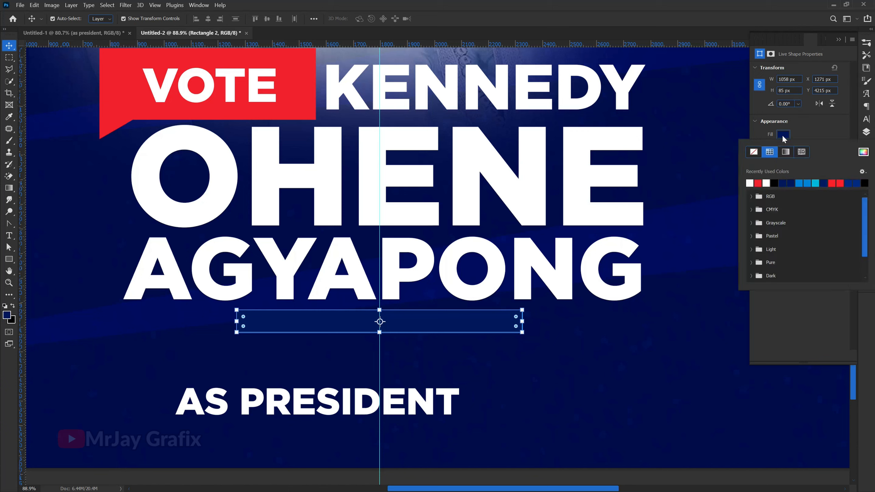
left_click(751, 183)
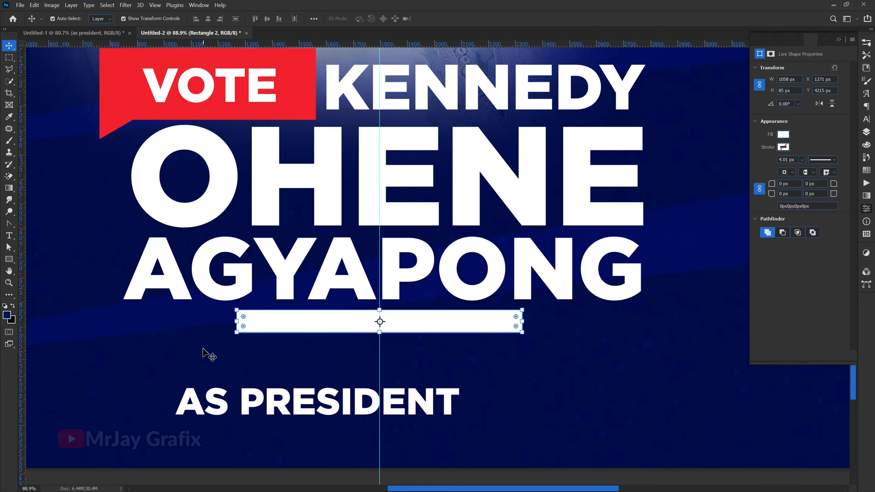
Step: Stretch the white rectangle downward from its lower edge to a height of about 94 px
scroll(261, 343, "up", 3)
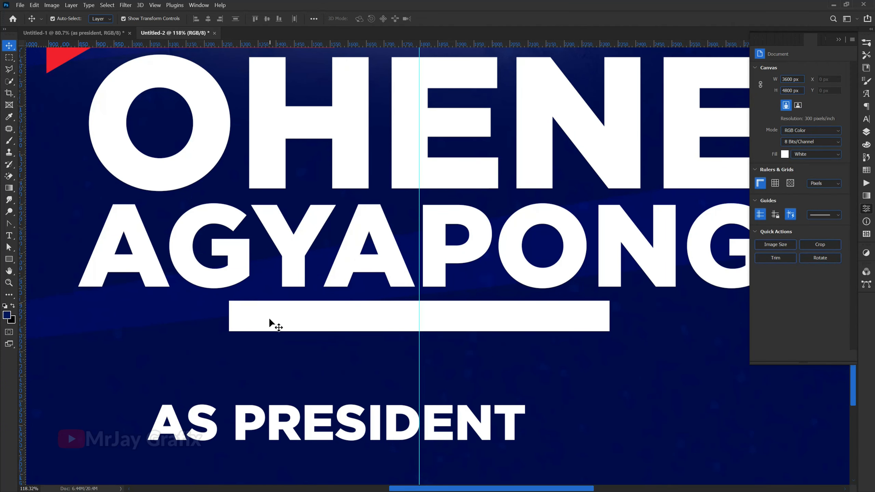
scroll(268, 319, "up", 2)
left_click(269, 320)
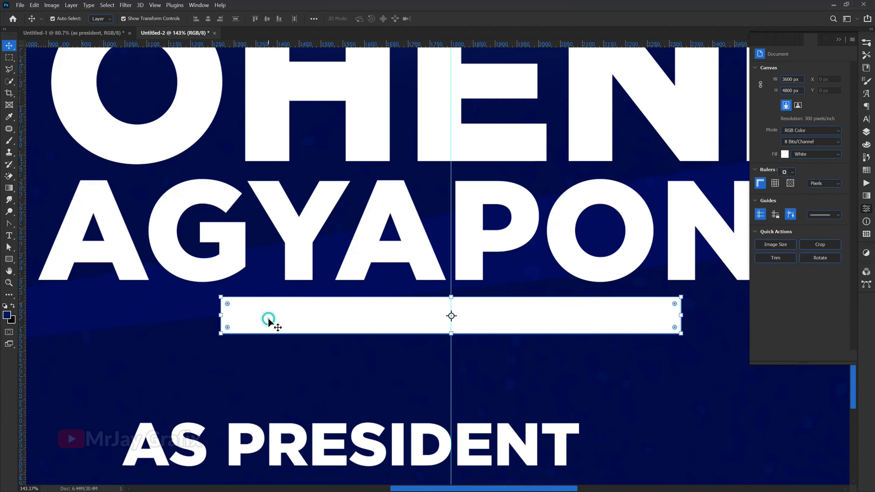
left_click(455, 337)
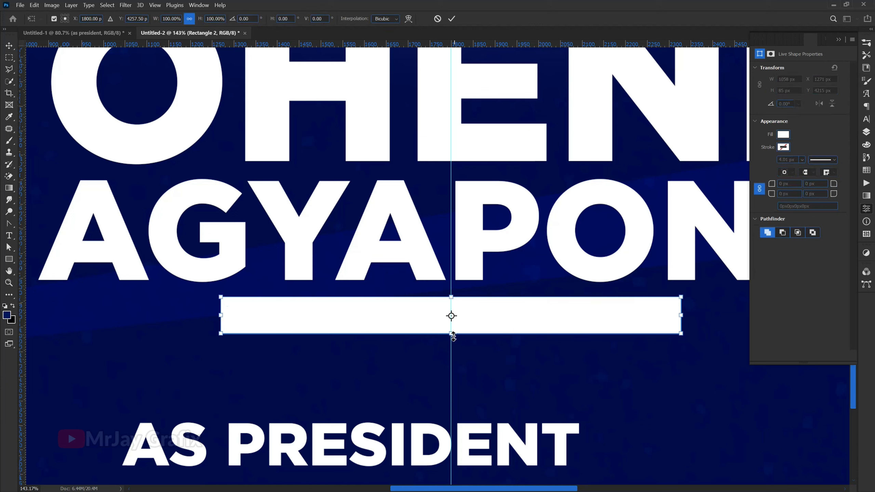
left_click_drag(451, 339, 451, 343)
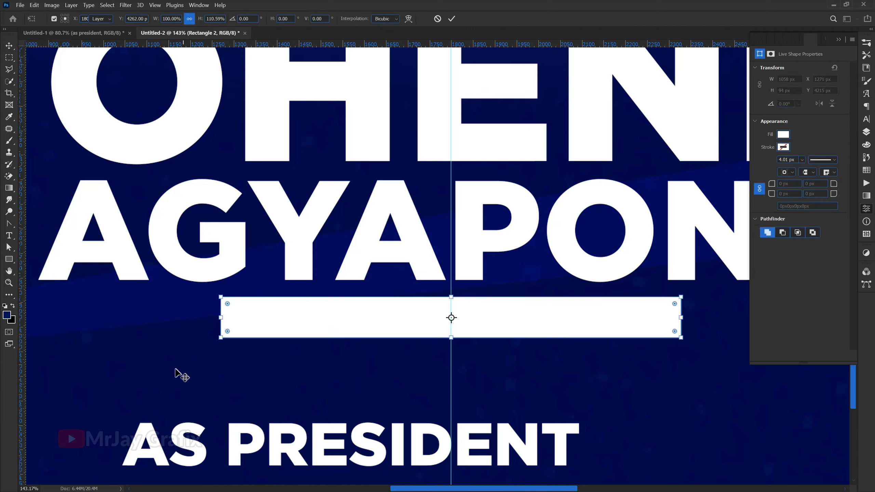
key("Return")
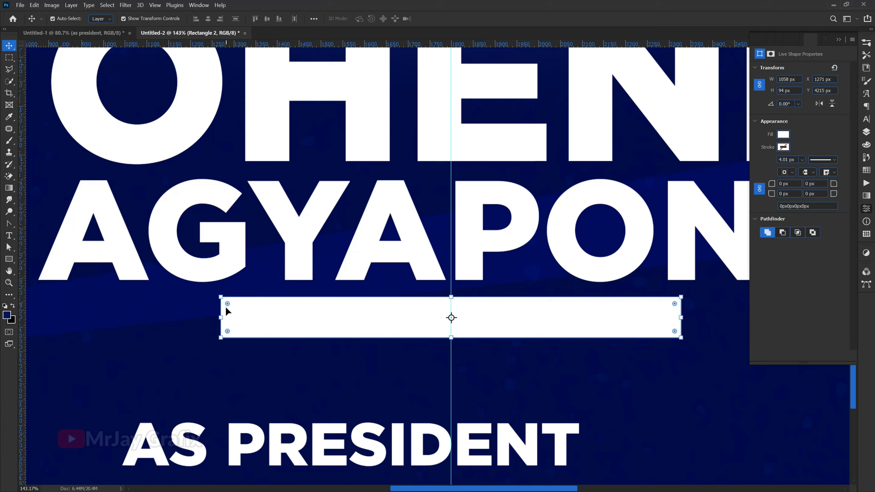
Step: Pull a horizontal direction handle out of the new rectangle's upper-left corner with the Convert Point tool, accepting conversion to a regular path
left_click_drag(227, 304, 64, 251)
left_click(9, 223)
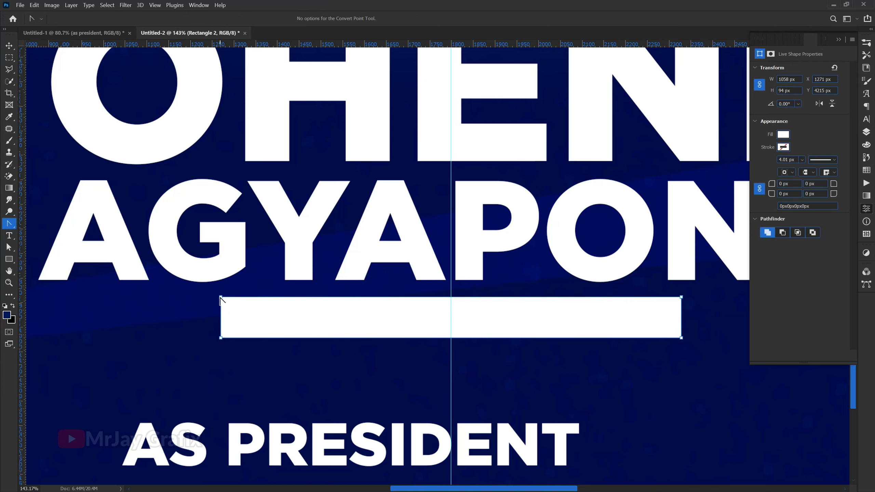
left_click_drag(221, 298, 192, 300)
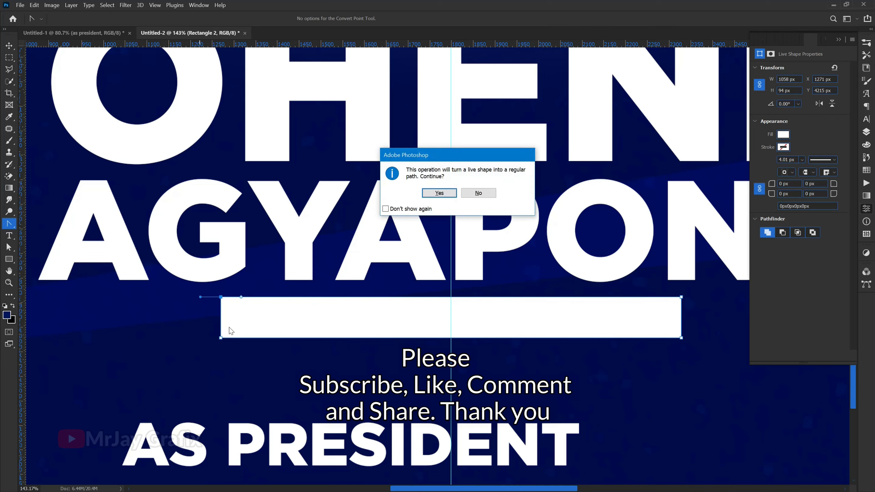
key("Return")
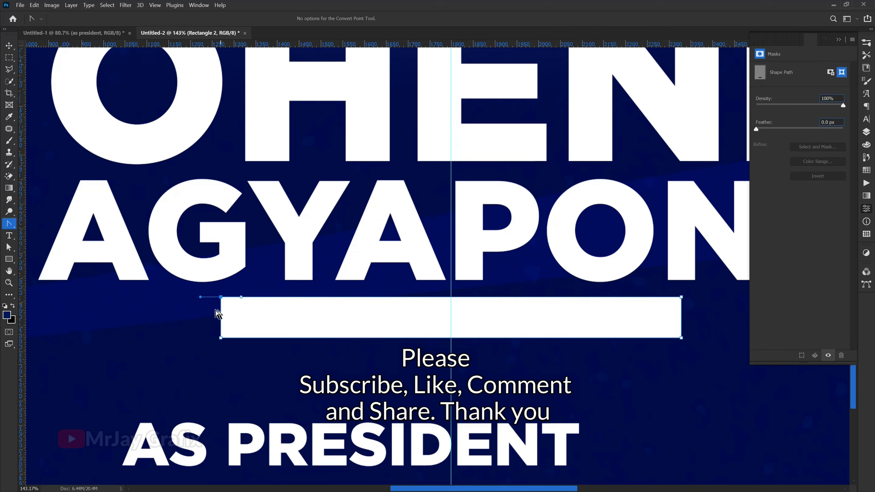
Step: Try to reshape the white rectangle's upper edge by angling its upper-left corner handles, and undo the distortion
scroll(218, 315, "up", 5)
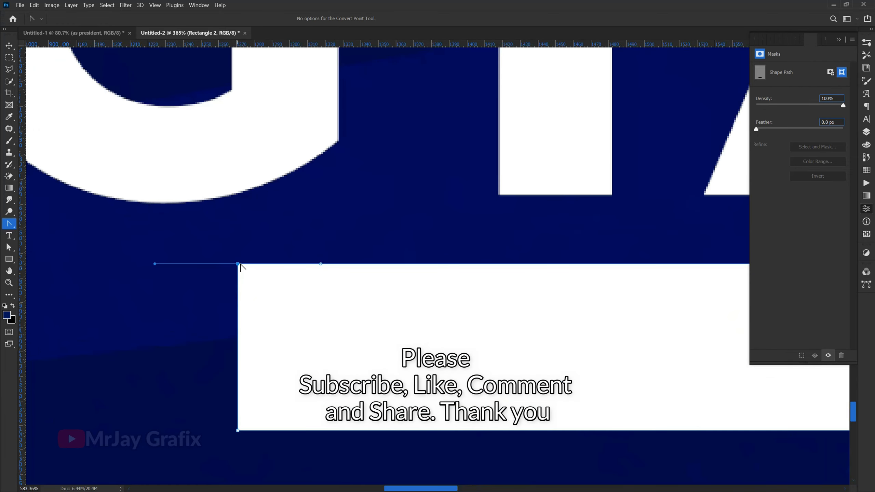
left_click_drag(238, 264, 284, 233)
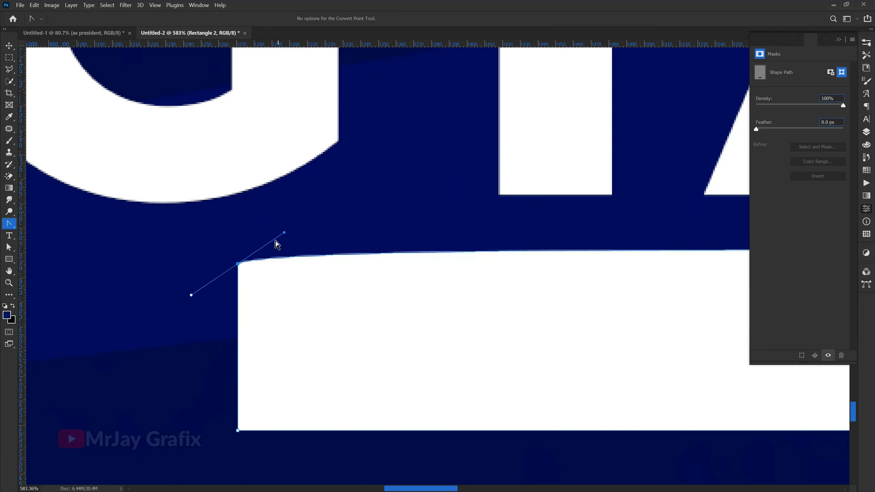
key("ctrl+z")
key("ctrl+z")
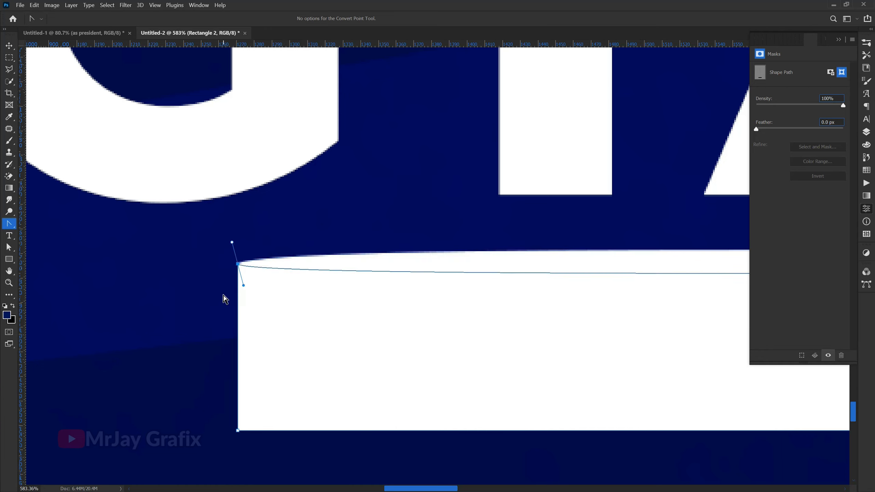
scroll(224, 298, "down", 5)
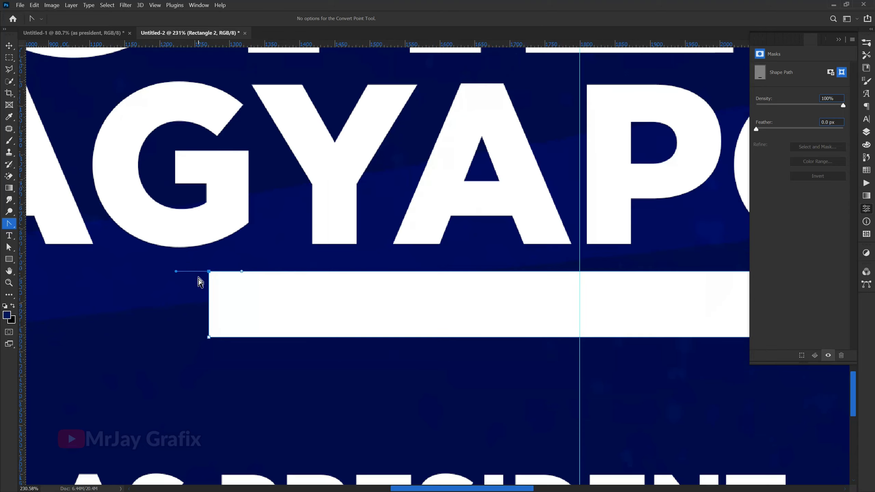
scroll(200, 283, "down", 4)
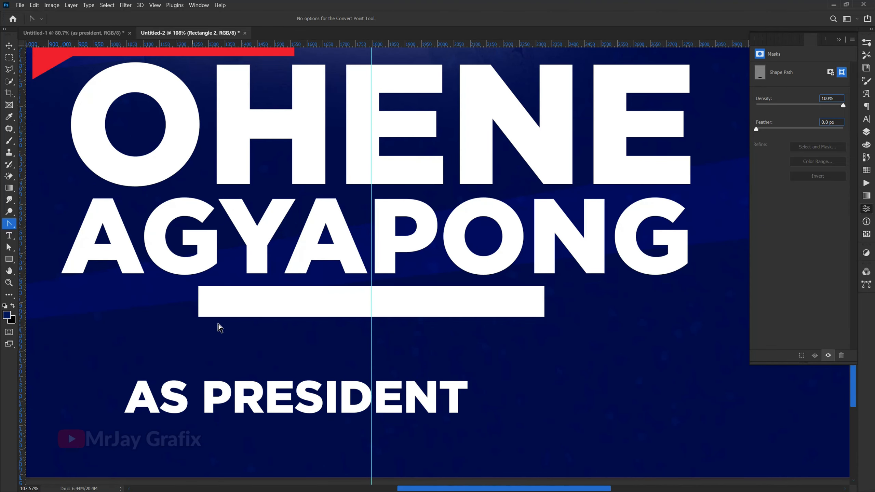
Step: Rasterize the white rectangle's layer
left_click(238, 310)
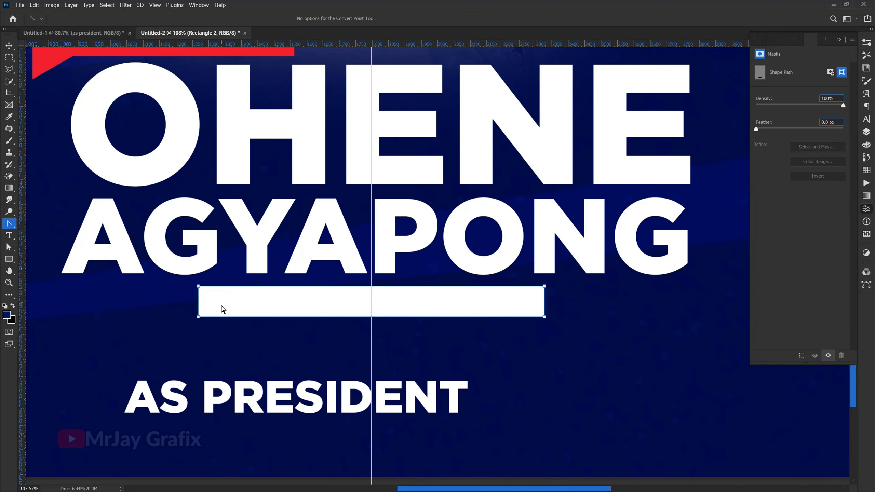
key("v")
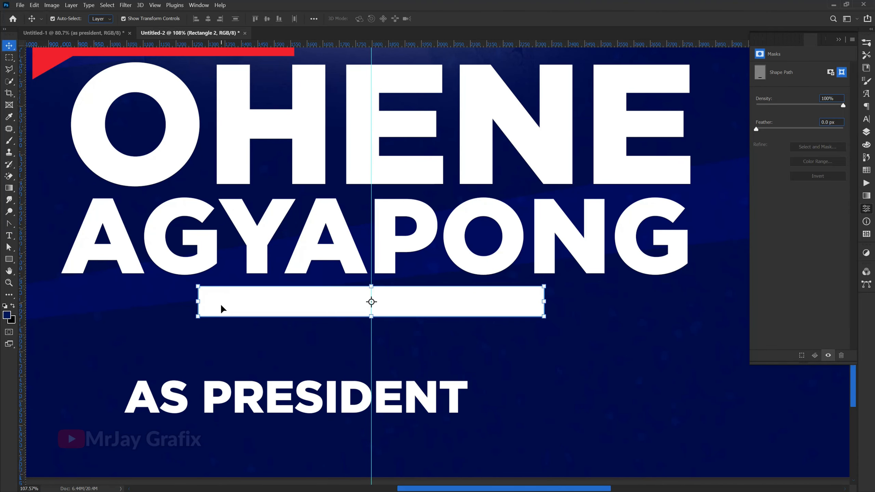
left_click(866, 133)
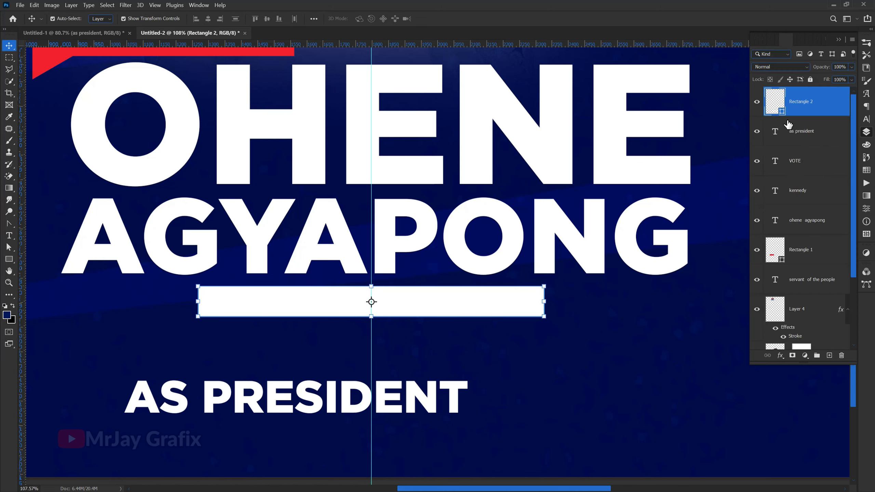
right_click(839, 100)
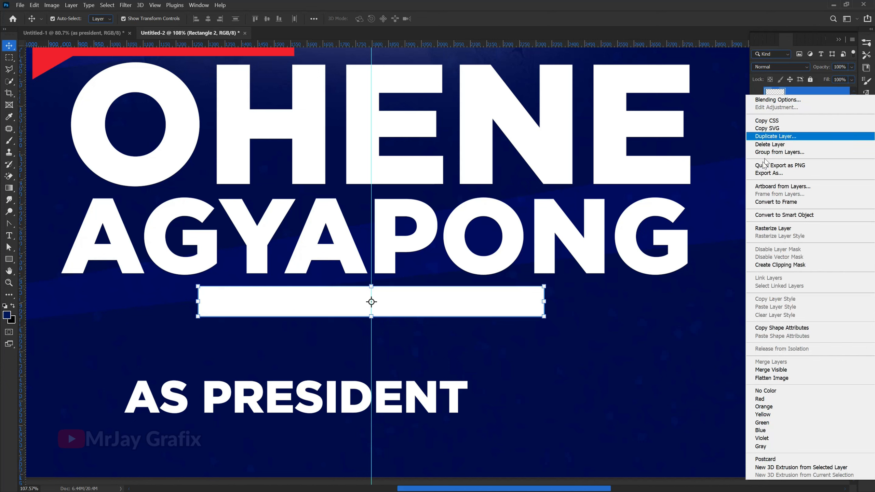
left_click(766, 229)
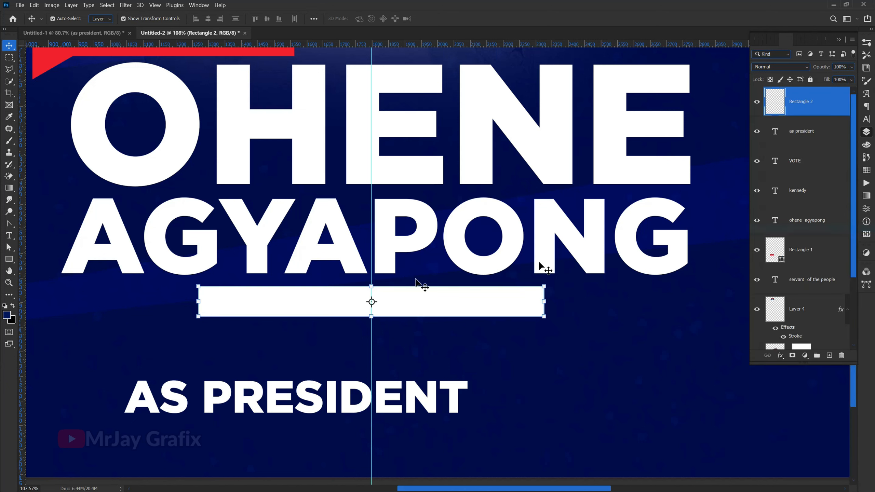
Step: Place horizontal guides along the upper and lower edges of the white bar
left_click(9, 260)
left_click(33, 275)
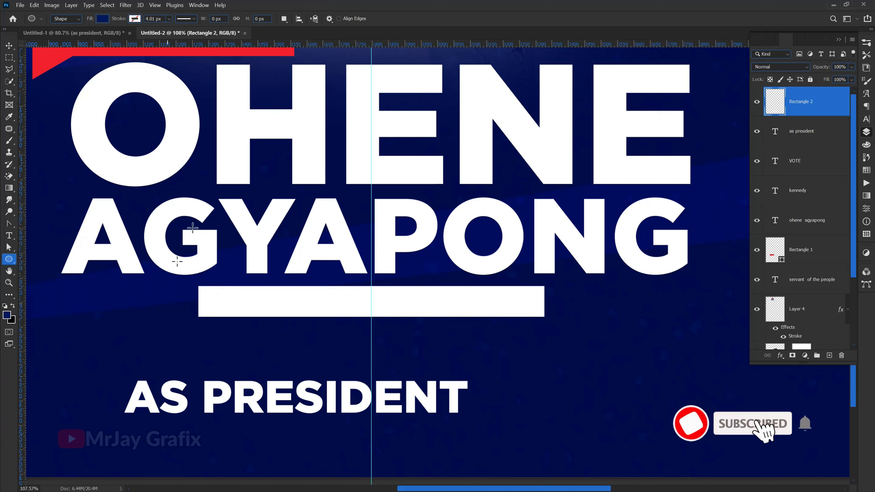
left_click(9, 45)
left_click_drag(302, 34, 281, 286)
left_click_drag(312, 44, 305, 316)
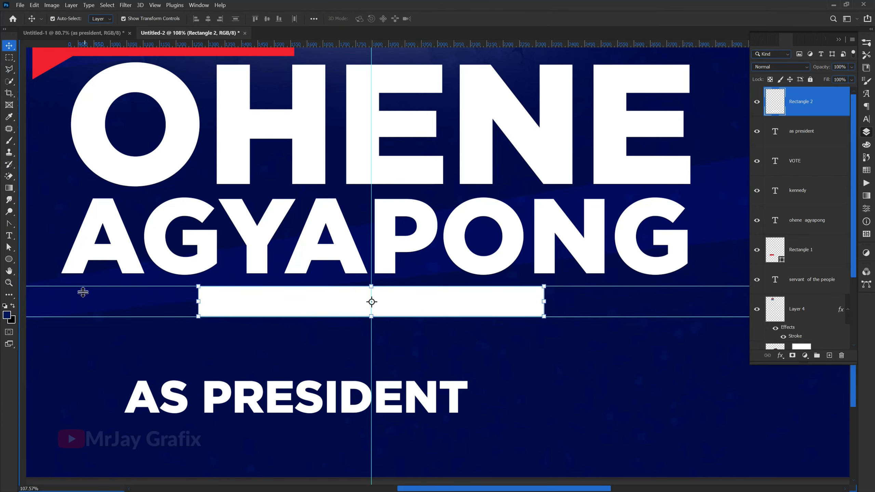
Step: Draw a circle about 94 px across between the two horizontal guides, overlapping the white bar's left end, with the Ellipse tool
scroll(86, 292, "up", 5)
left_click_drag(5, 263, 44, 277)
left_click(43, 277)
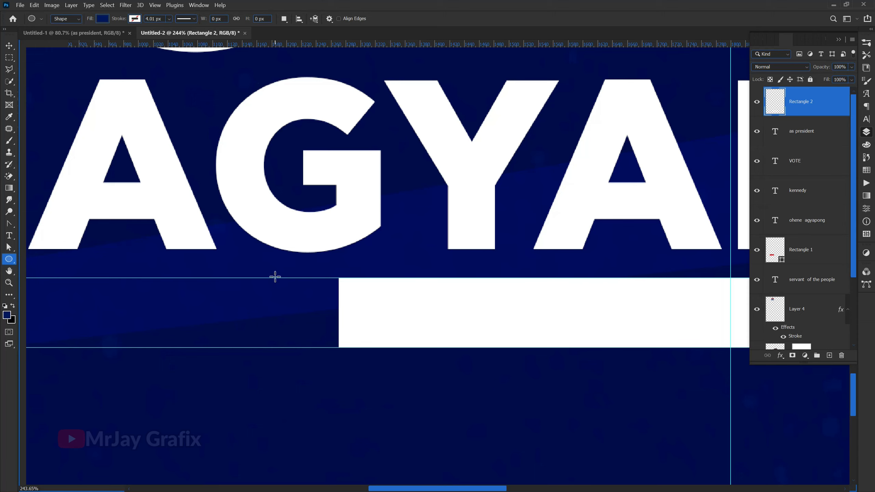
left_click_drag(299, 278, 380, 348)
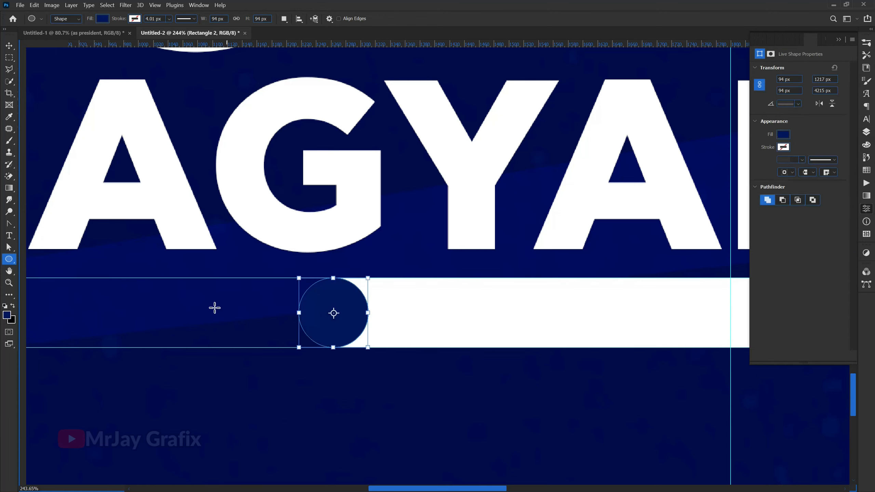
Step: Move the circle's layer beneath the white bar's layer in the stacking order
left_click(9, 45)
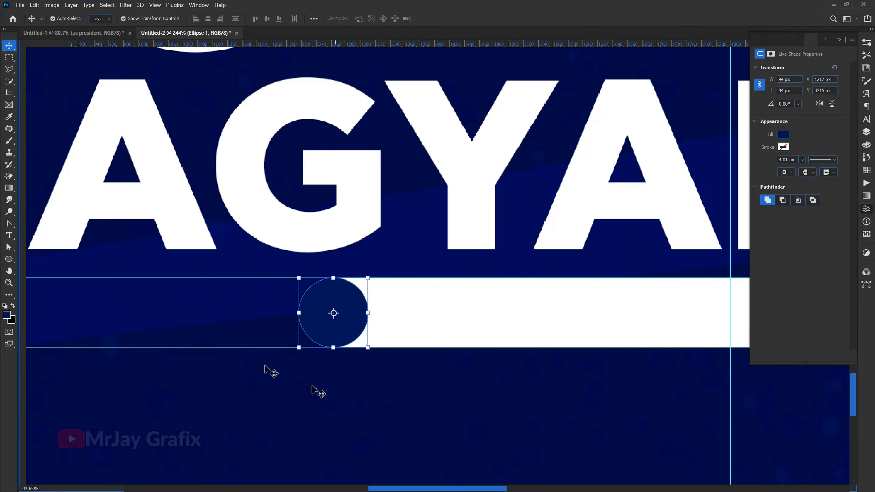
scroll(193, 307, "down", 3)
scroll(199, 300, "down", 1)
left_click(456, 316)
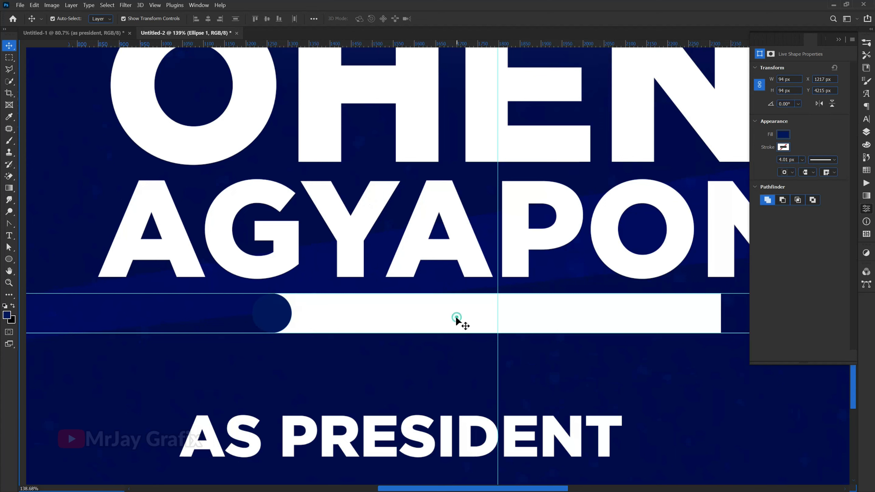
left_click(867, 132)
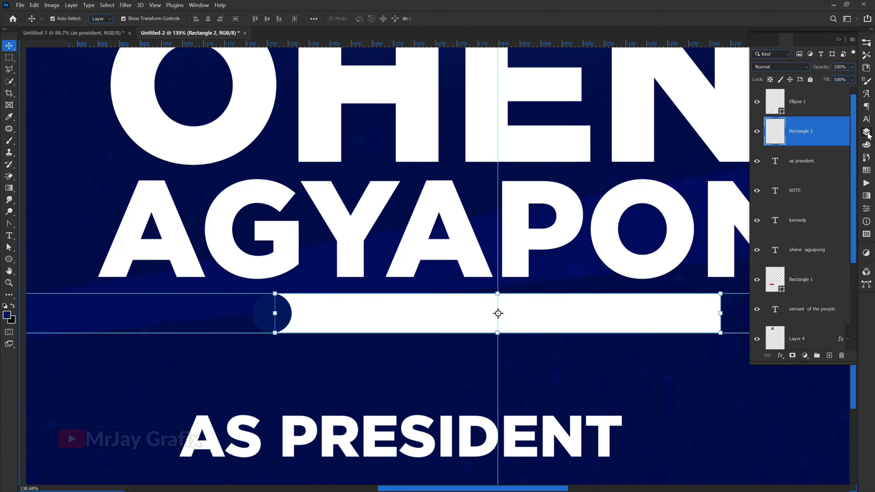
left_click(261, 320)
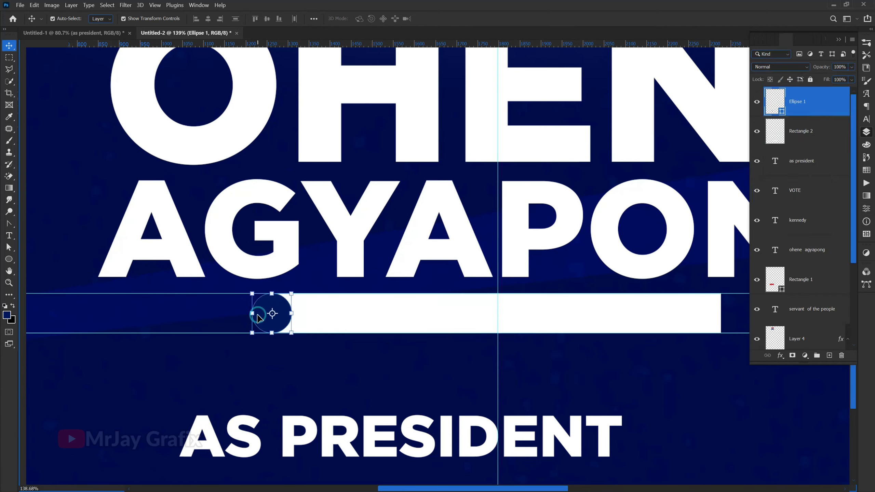
left_click(362, 311)
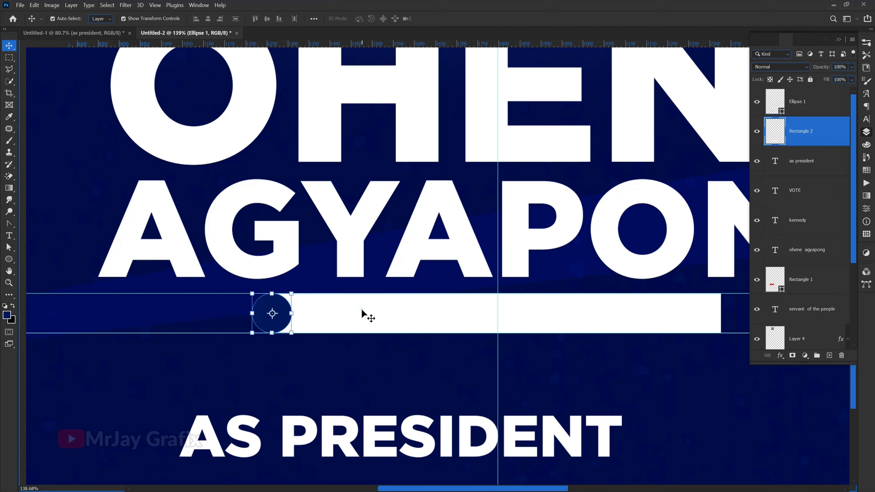
left_click(262, 314)
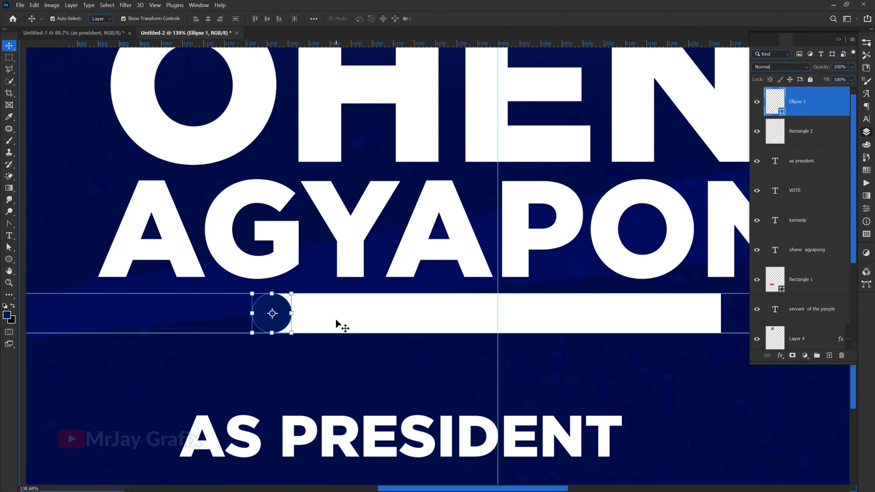
left_click_drag(810, 107, 806, 149)
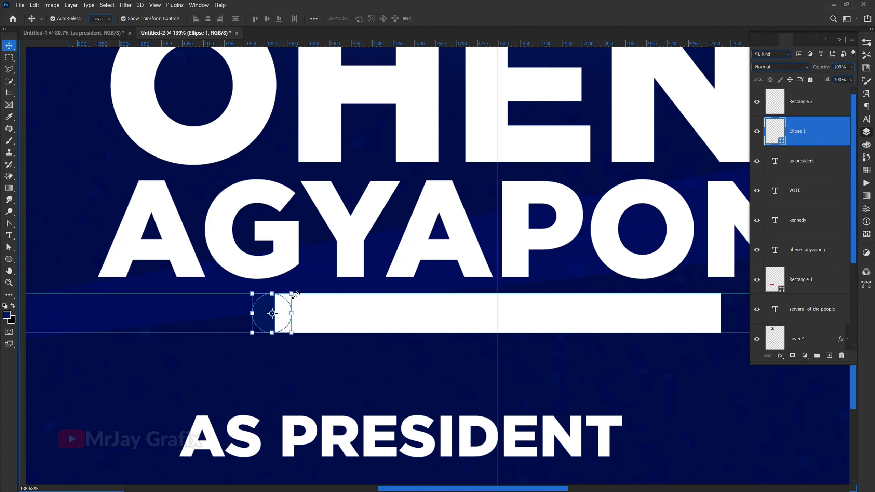
Step: Nudge the circle right until its centre sits on the white bar's left edge, and return its layer above the bar
key("Right")
key("Right")
key("Right")
key("Right")
key("Right")
key("Right")
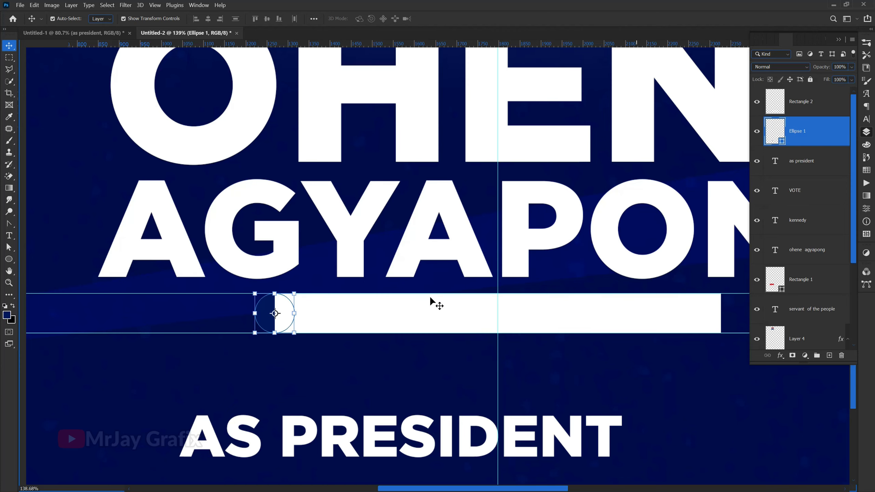
scroll(345, 279, "down", 3)
left_click_drag(824, 135, 823, 100)
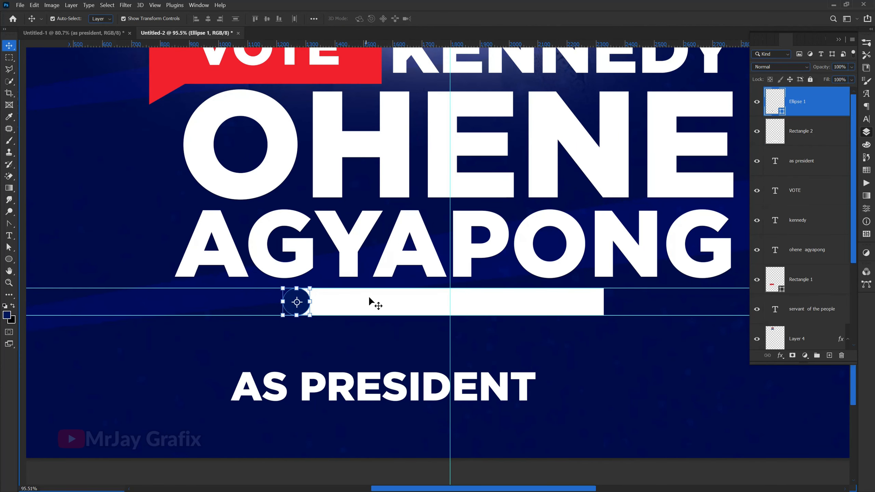
Step: Cut a circular notch out of the white bar's left end using the circle's outline as the selection, with the circle's layer hidden
left_click(799, 136)
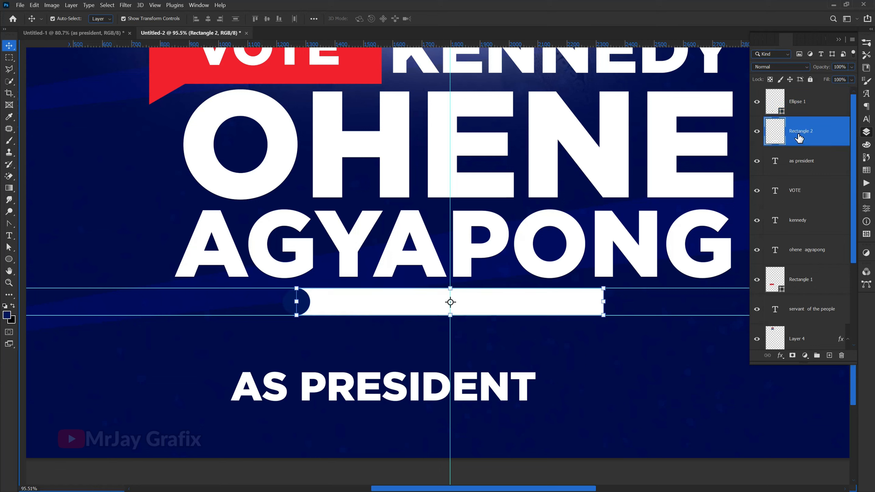
left_click(786, 114)
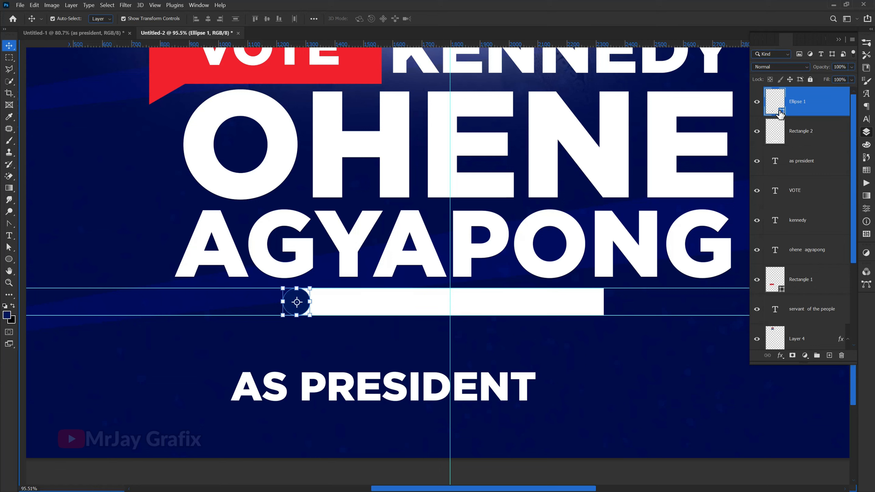
key("ctrl")
left_click(772, 104, "ctrl")
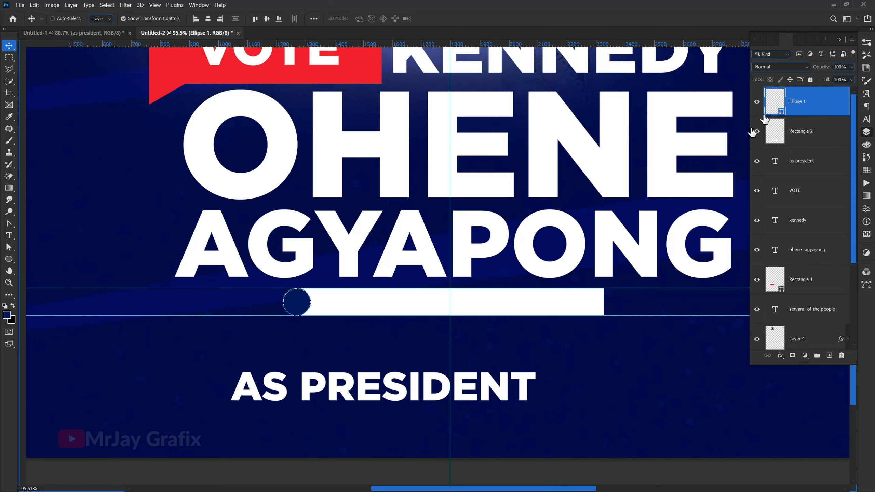
left_click(757, 102)
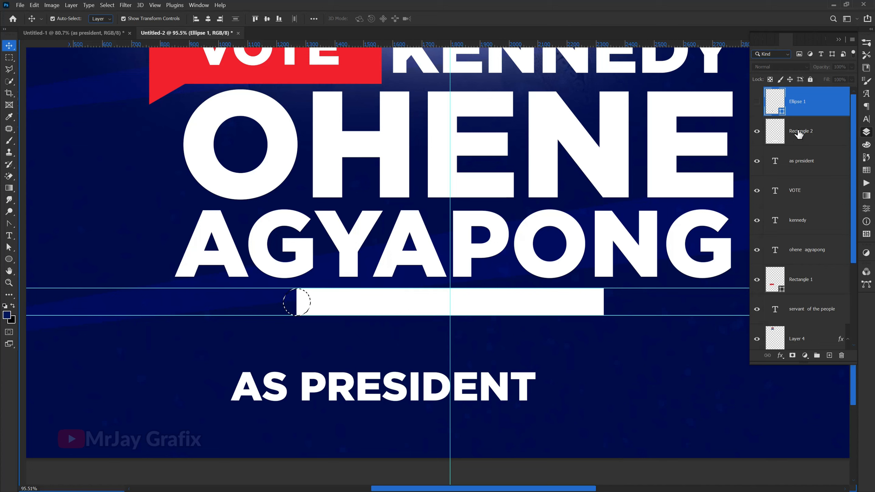
left_click(486, 294)
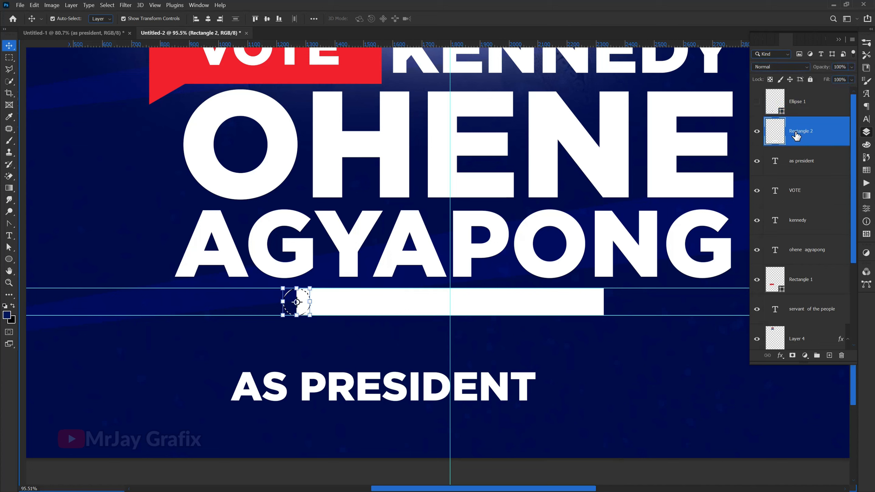
key("Delete")
key("ctrl+d")
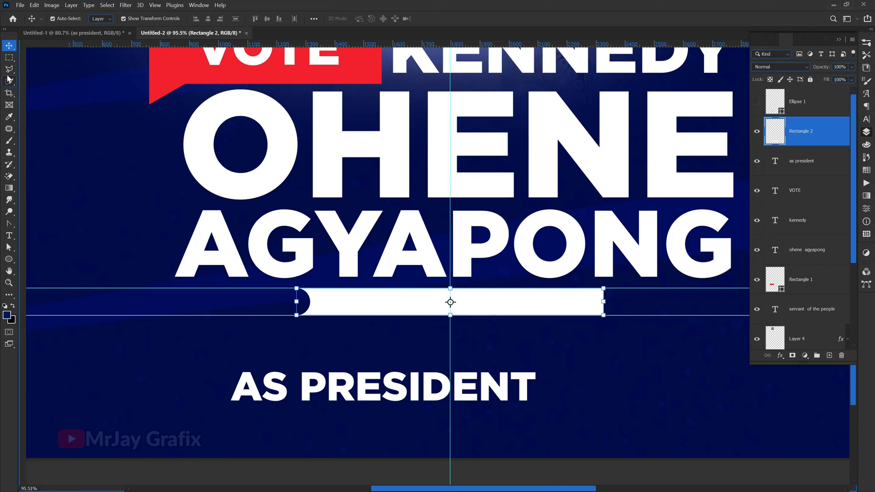
Step: Delete the part of the white bar right of the vertical centre guide, and duplicate the remaining half's layer
left_click(9, 59)
left_click(34, 57)
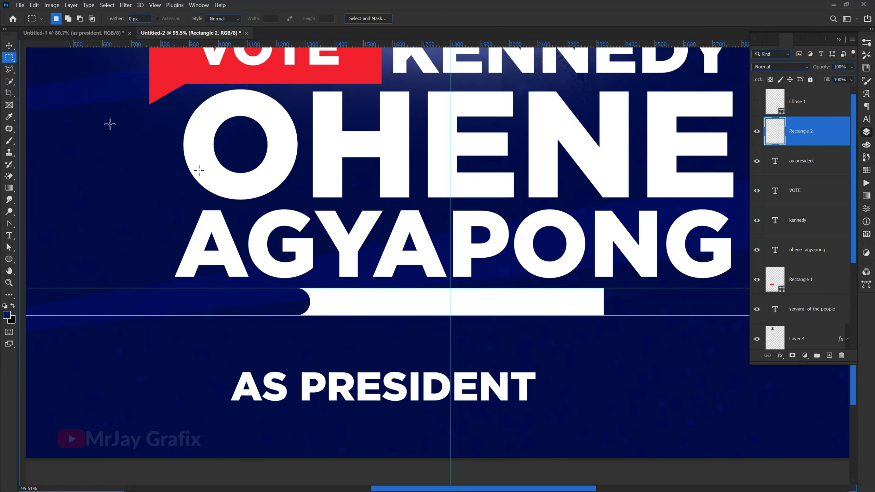
left_click_drag(450, 272, 649, 337)
key("Delete")
key("ctrl+d")
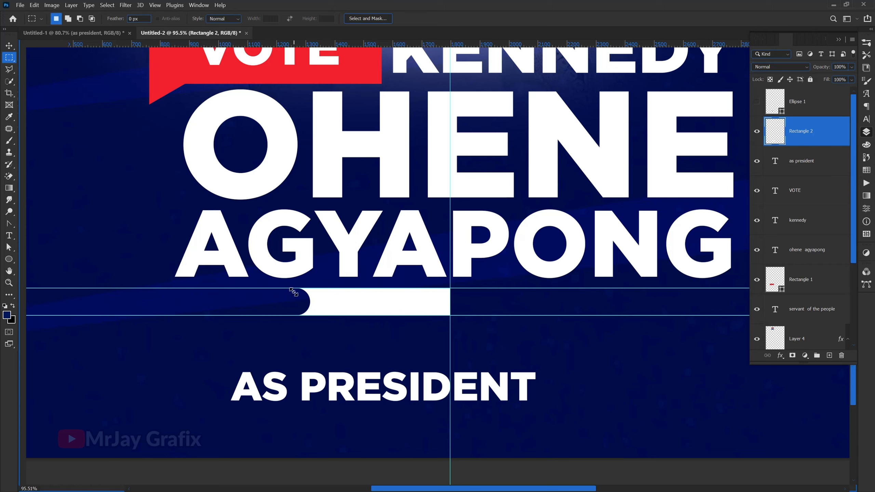
key("v")
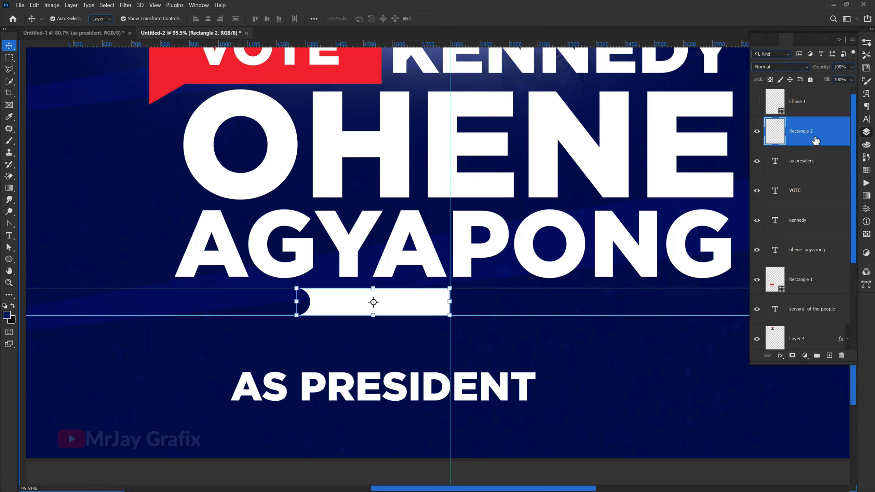
key("ctrl+j")
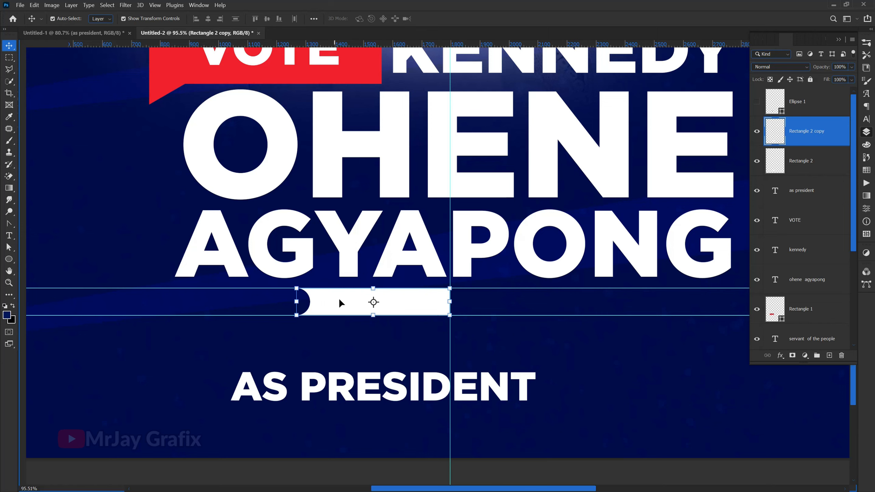
Step: Try to move both half-bar layers to the right together, and undo the move
left_click(796, 170)
left_click(809, 132)
left_click(814, 162)
left_click(814, 135)
left_click(812, 169)
left_click_drag(340, 310, 427, 310)
left_click(423, 311, "shift")
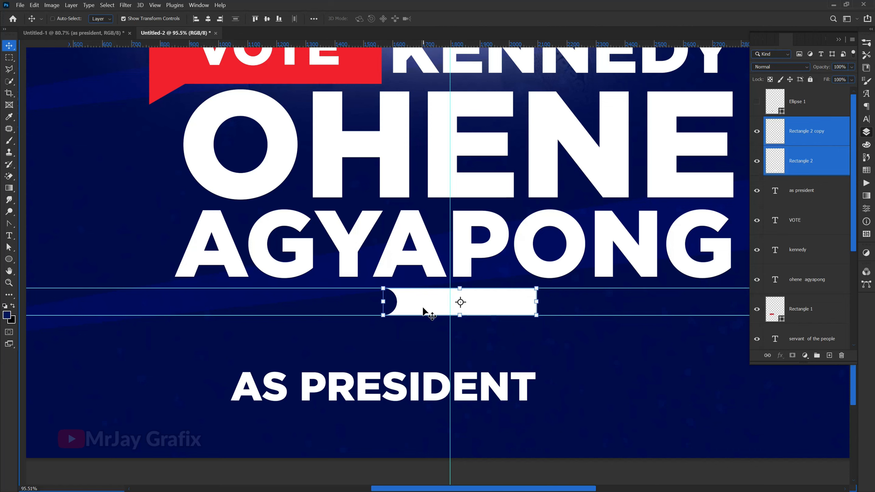
key("ctrl+z")
Step: Flip the duplicated half bar horizontally and place it against the centre guide, opposite the original half
left_click(502, 352)
left_click(426, 301)
left_click_drag(400, 300, 506, 304)
left_click(553, 300)
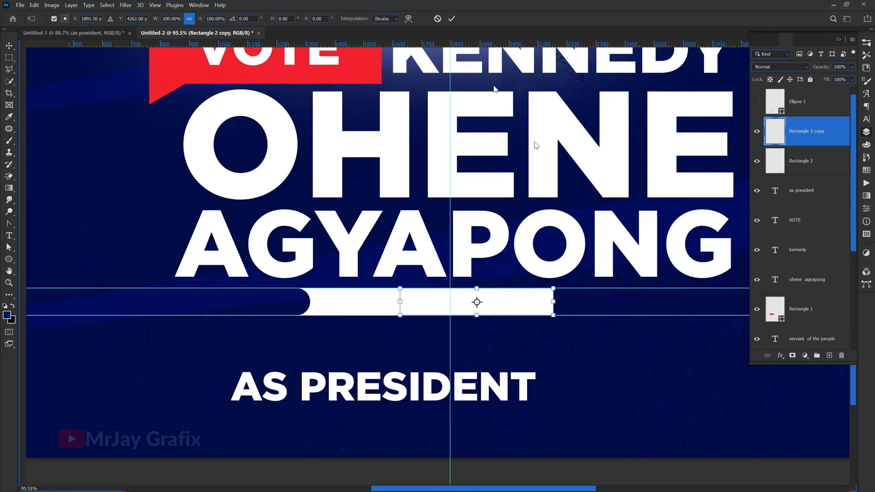
right_click(500, 303)
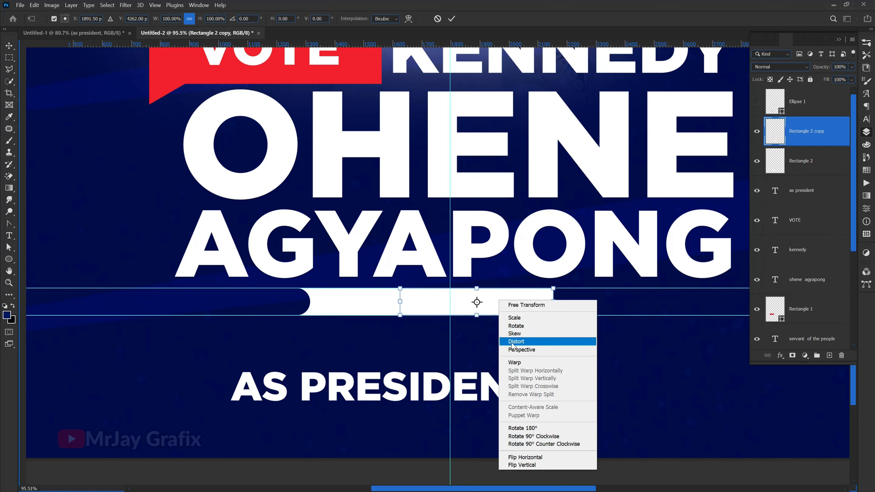
left_click(521, 461)
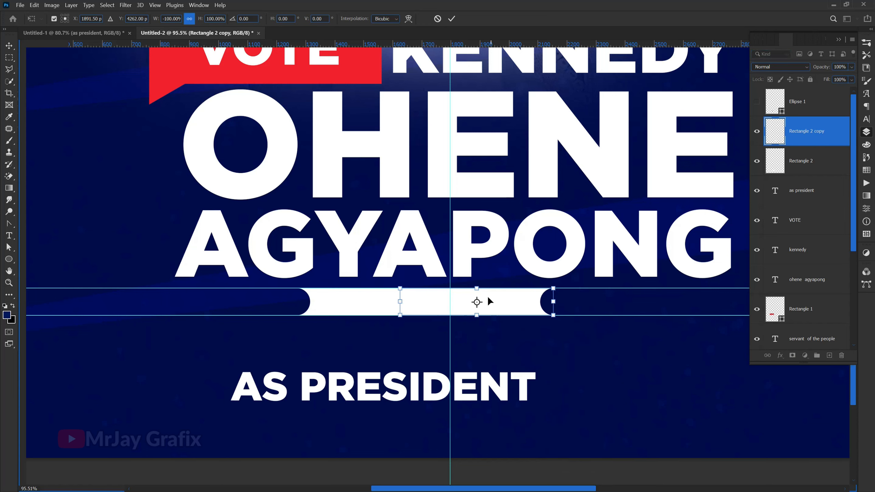
left_click_drag(495, 302, 547, 311)
key("Return")
left_click(398, 335)
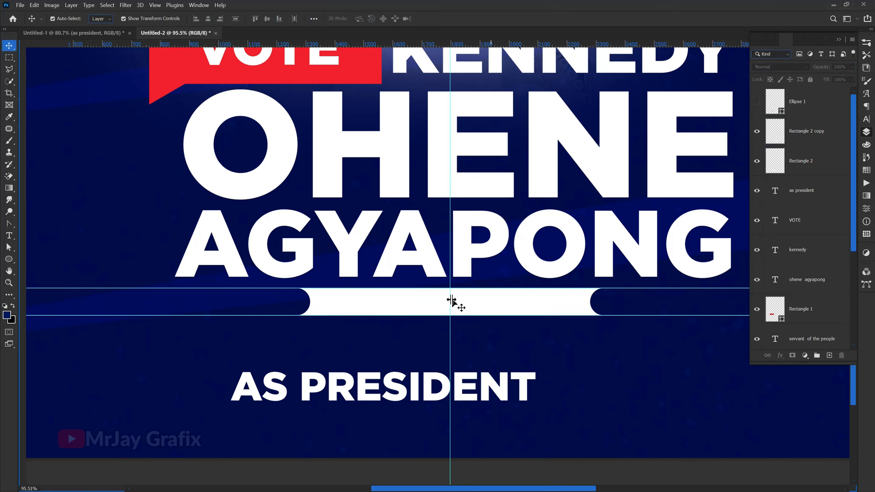
Step: Merge the two half-bar layers into one layer
left_click(385, 306)
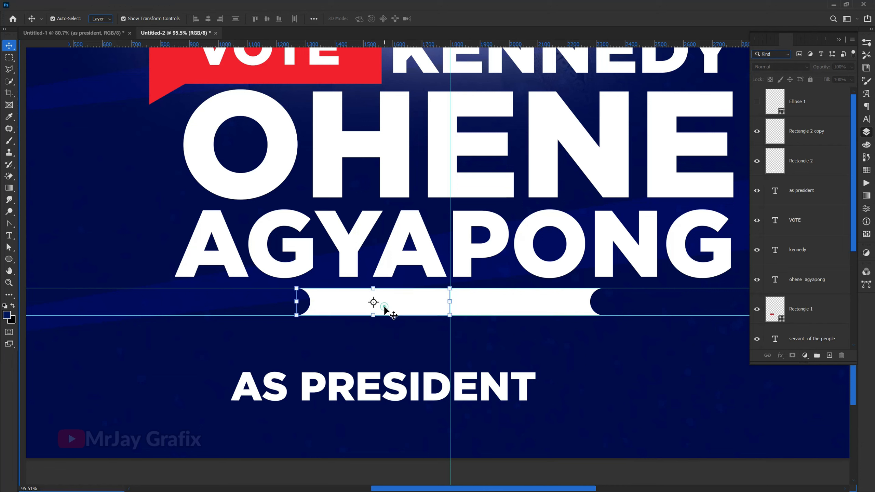
left_click(530, 309, "shift")
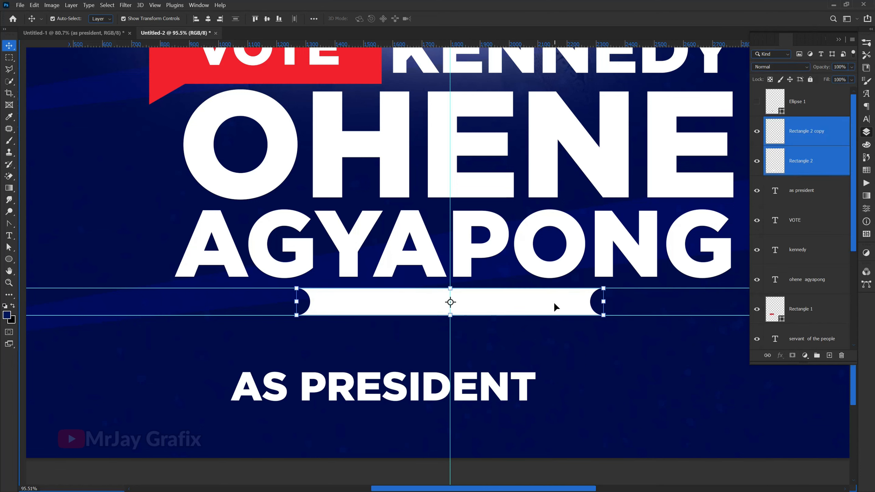
key("ctrl+e")
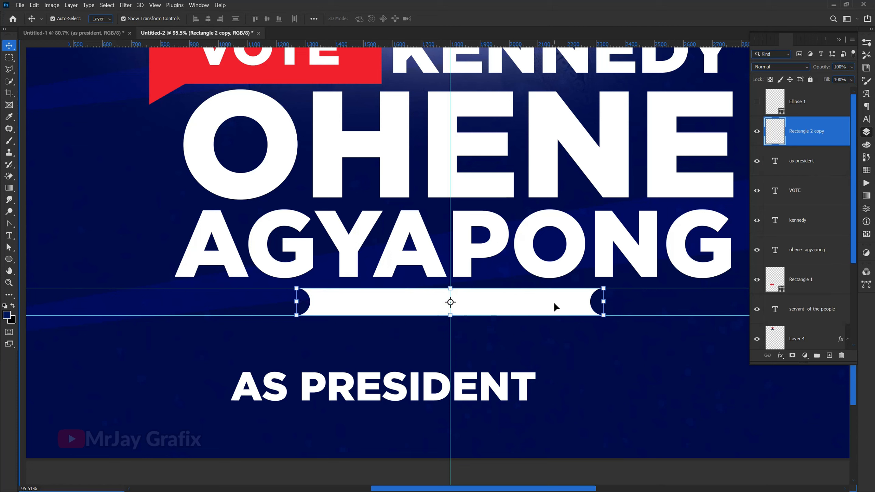
left_click(293, 351)
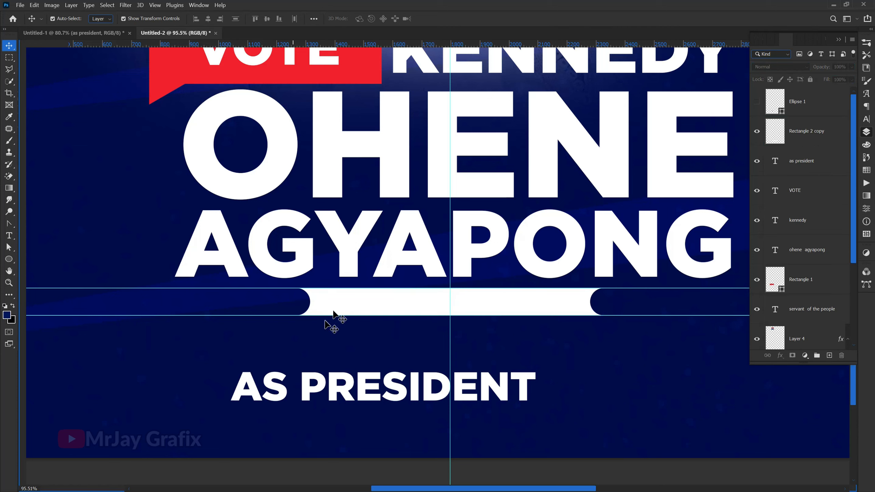
Step: Show the circle's layer again, scale the circle to 62% about its centre, and shift it slightly right inside the notch
left_click(810, 111)
left_click(756, 102)
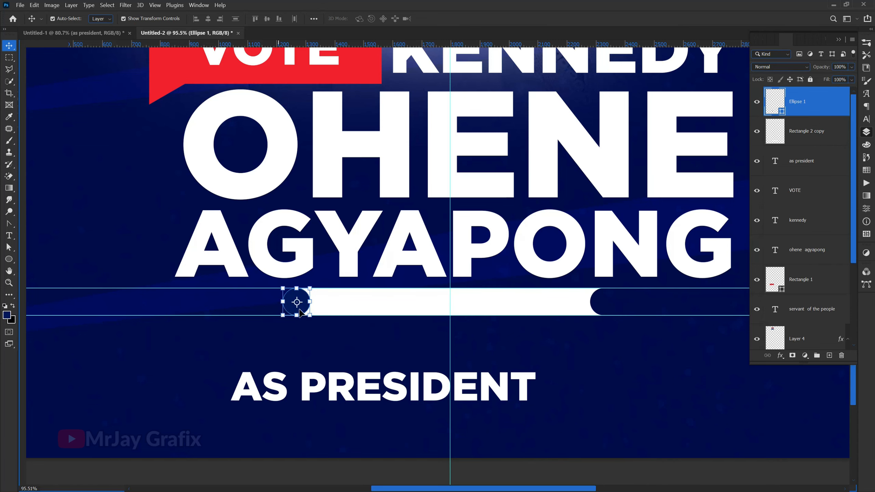
scroll(299, 310, "up", 5)
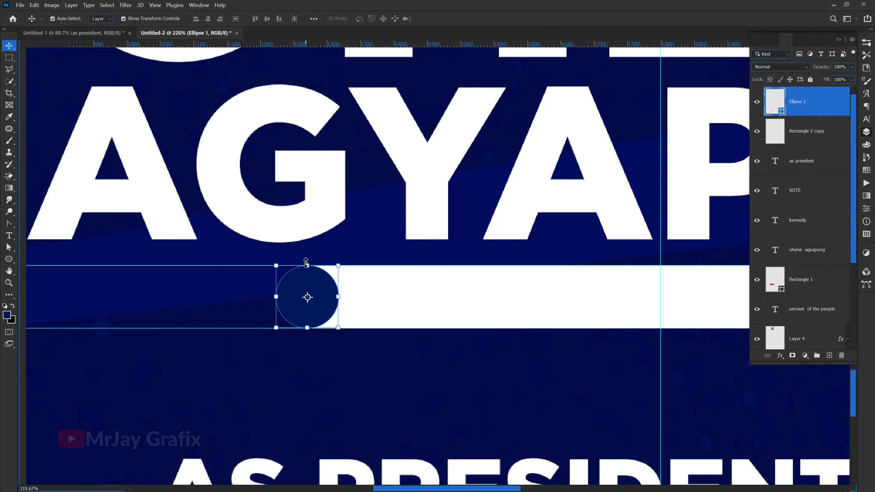
left_click(306, 263)
left_click_drag(200, 23, 183, 39)
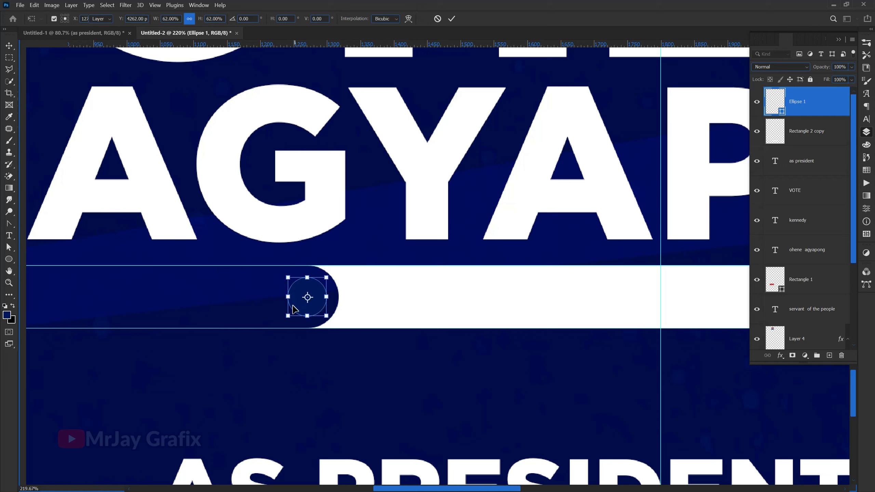
key("Return")
left_click_drag(294, 306, 299, 309)
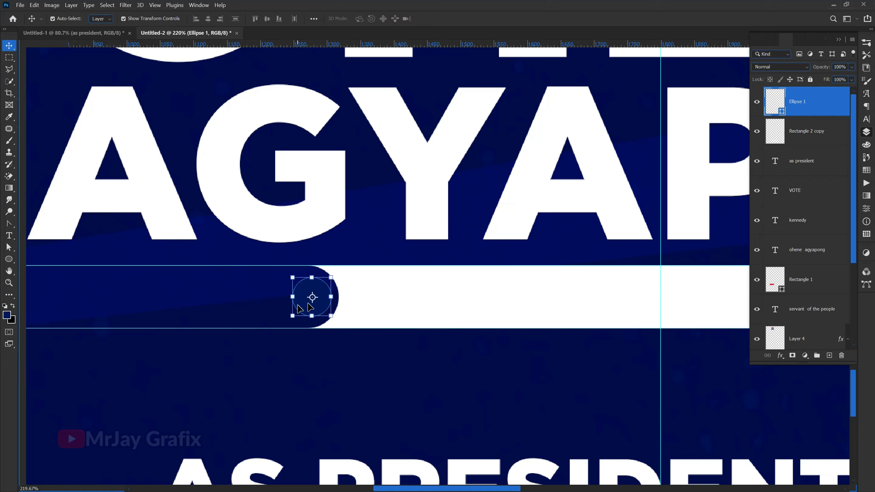
Step: Recolor the small circle in the notch to white (#ffffff) and duplicate its layer
double_click(781, 115)
left_click(420, 306)
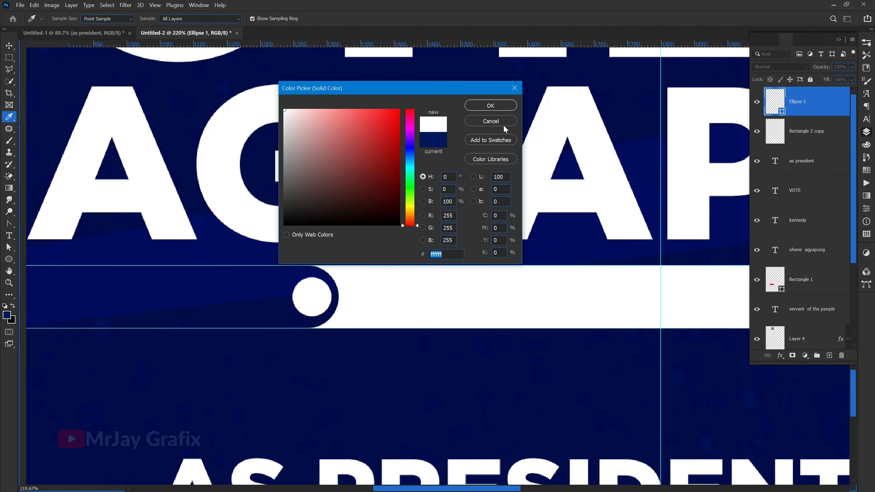
left_click(491, 105)
scroll(208, 330, "down", 3)
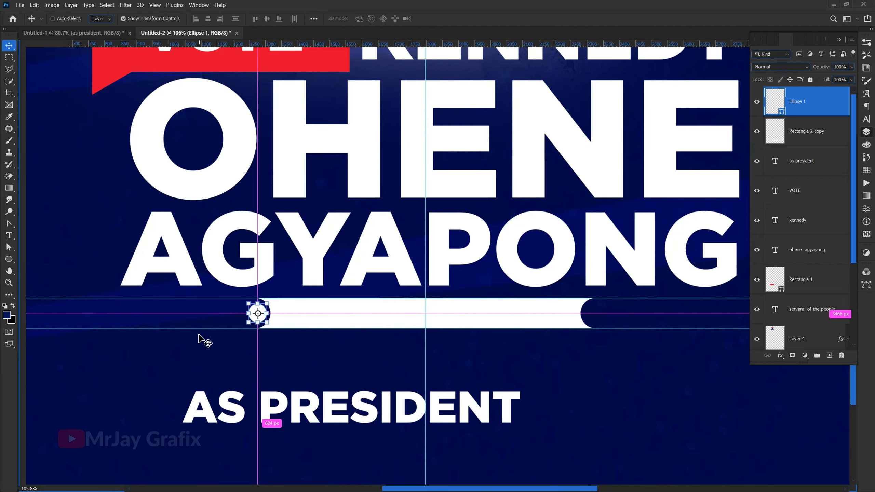
key("ctrl+j")
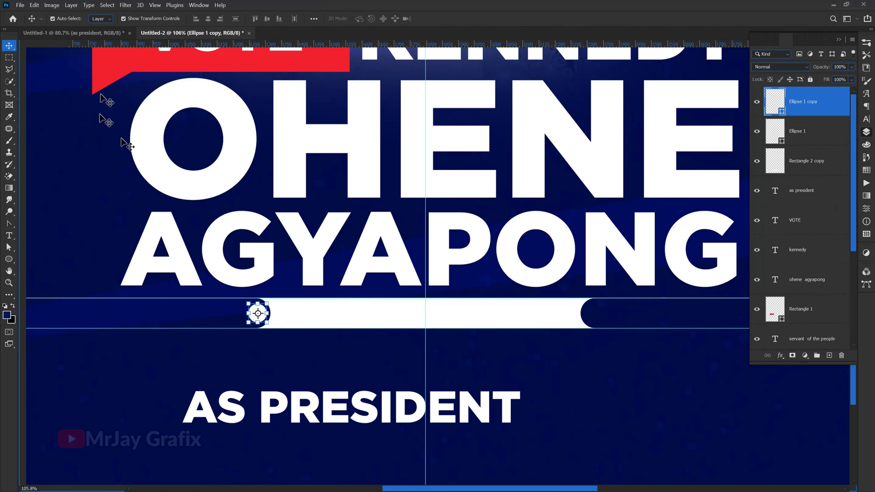
Step: Move the duplicated white circle across into the notch at the opposite end of the bar, then deselect it
scroll(269, 322, "up", 4)
scroll(87, 318, "down", 2)
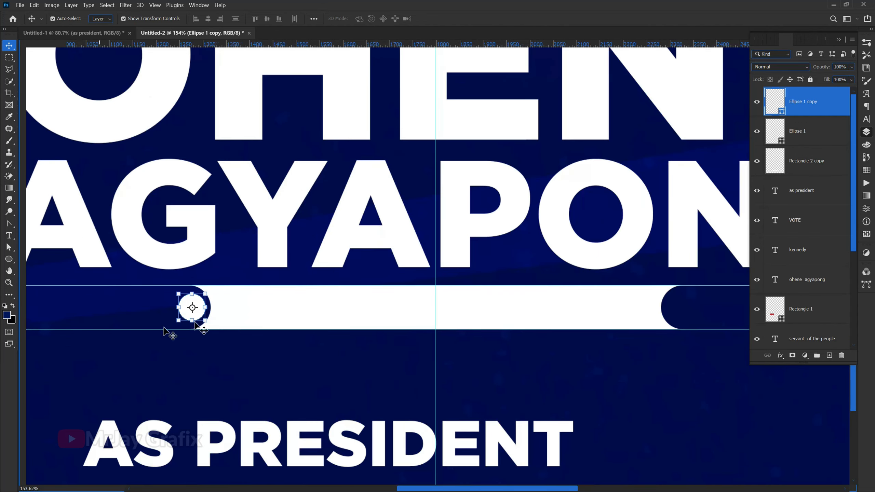
scroll(313, 306, "up", 2)
scroll(221, 319, "down", 2)
scroll(185, 312, "up", 3)
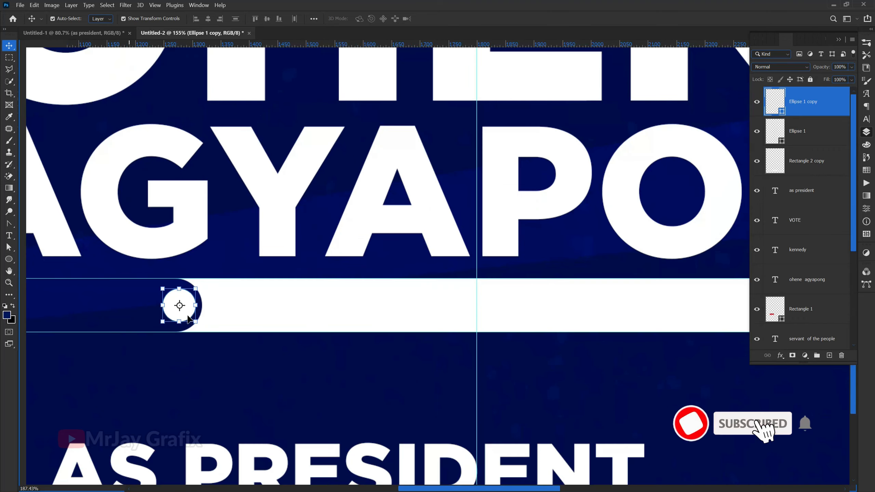
left_click_drag(186, 317, 746, 312)
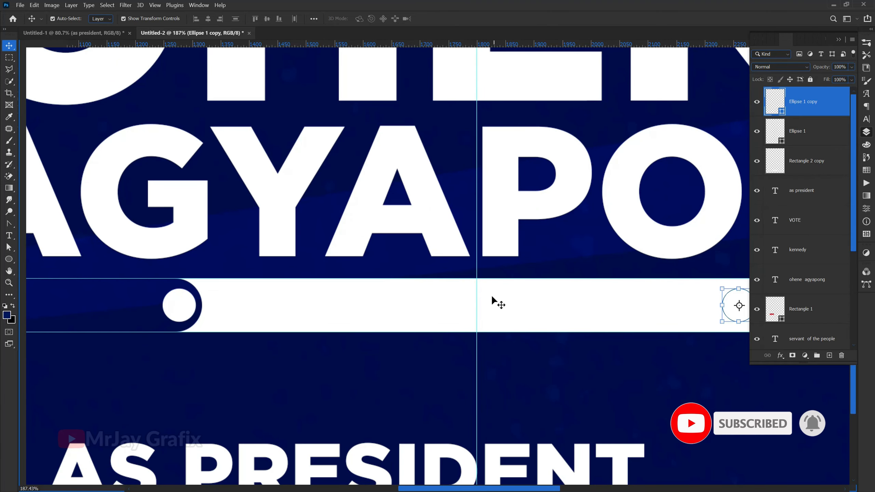
scroll(586, 313, "down", 3)
scroll(629, 307, "up", 4)
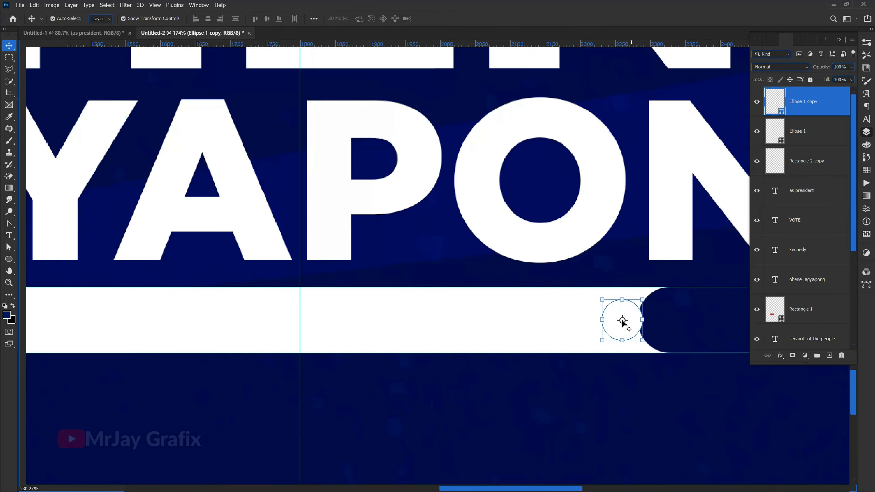
left_click_drag(618, 324, 652, 331)
scroll(502, 330, "down", 1)
scroll(502, 332, "down", 3)
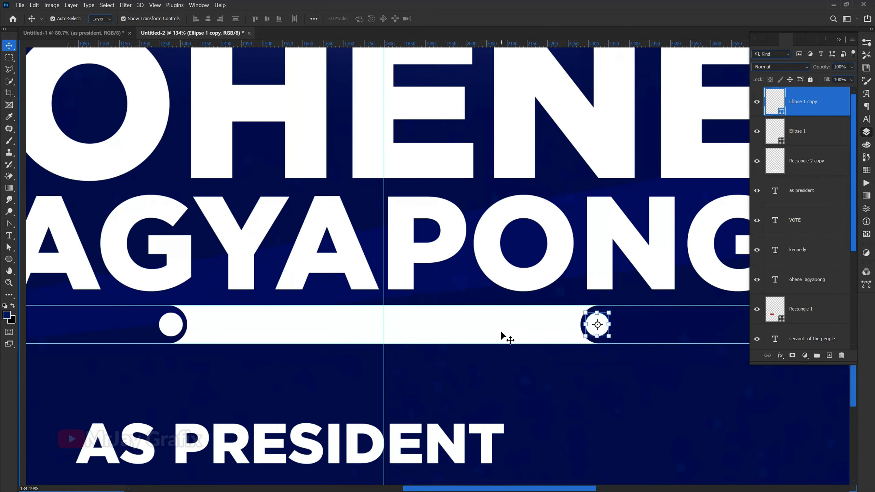
key("ctrl")
left_click(514, 367)
Step: Remove the two horizontal guides along the bar's upper and lower edges
scroll(565, 338, "down", 5)
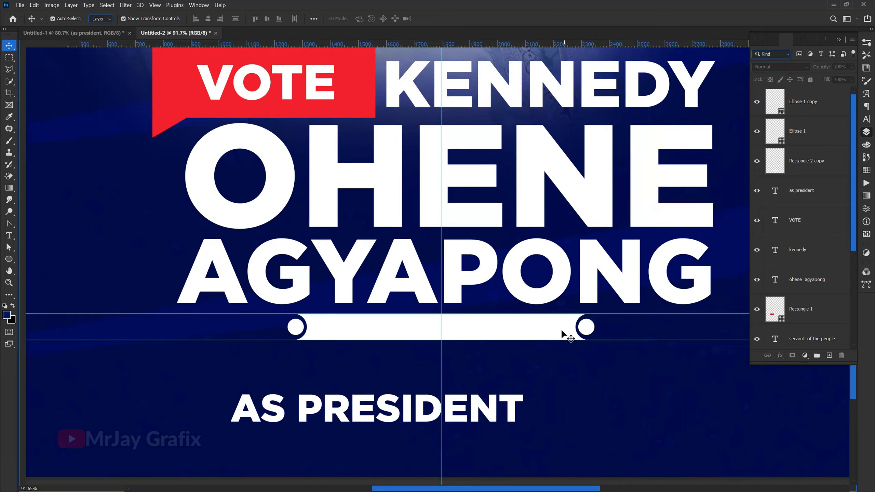
left_click_drag(251, 318, 300, 8)
left_click_drag(306, 337, 276, 13)
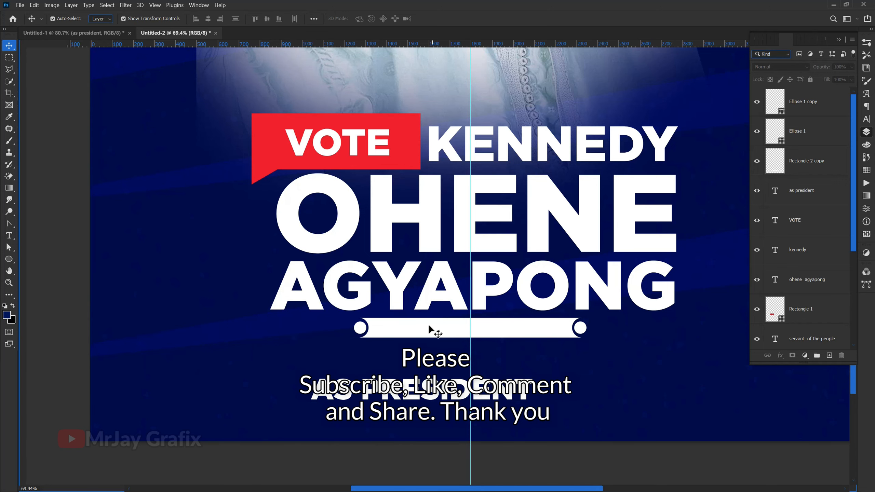
Step: Draw a thin horizontal rectangle about 475 by 9 px extending outward from the left circle and fill it white
scroll(431, 330, "up", 2)
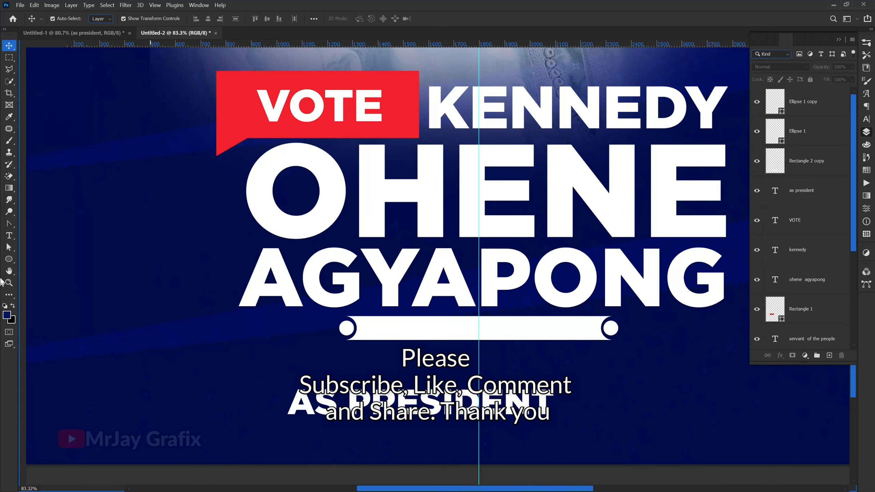
left_click(12, 263)
left_click(41, 259)
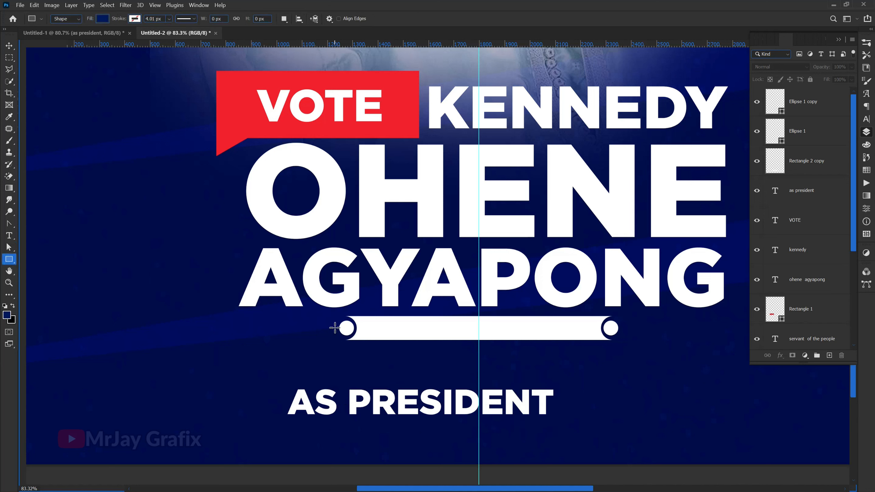
left_click_drag(335, 327, 216, 328)
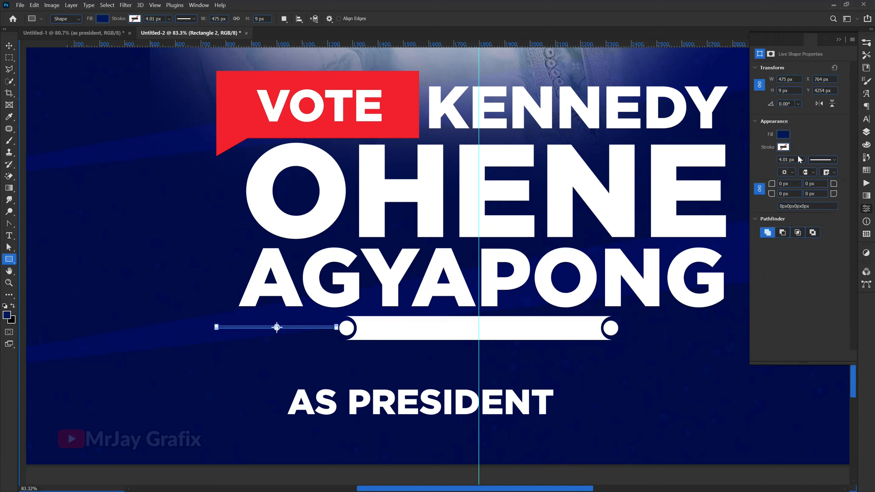
left_click(783, 135)
left_click(751, 183)
left_click(7, 48)
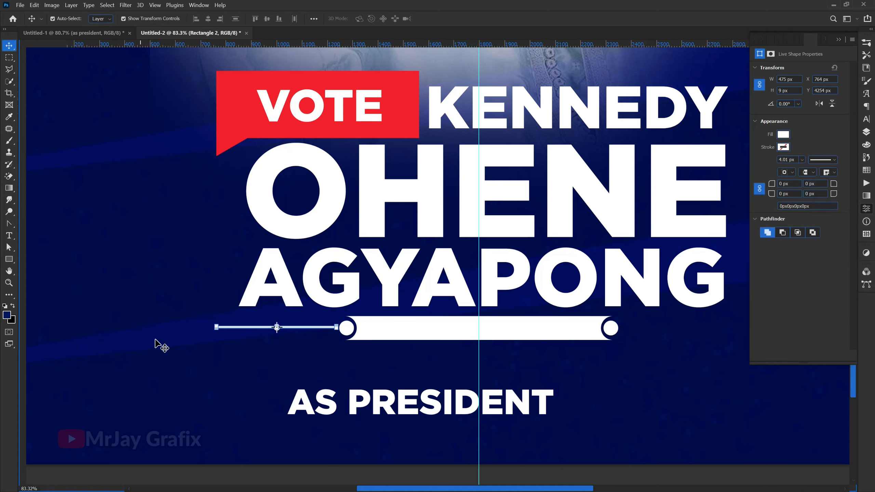
Step: Shift the thin white line right to X 786 px, Y 4258 px so it meets the left circle at mid-height
scroll(207, 356, "down", 1)
scroll(207, 356, "up", 5)
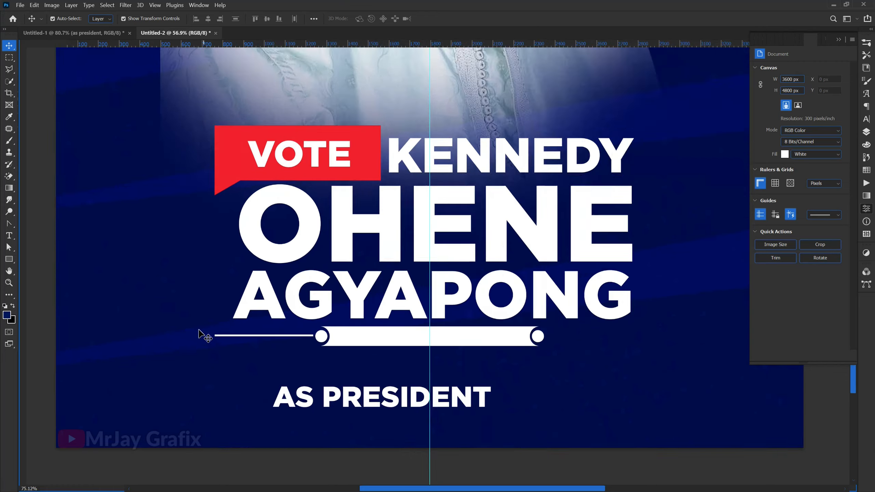
scroll(334, 360, "up", 2)
left_click_drag(359, 352, 371, 351)
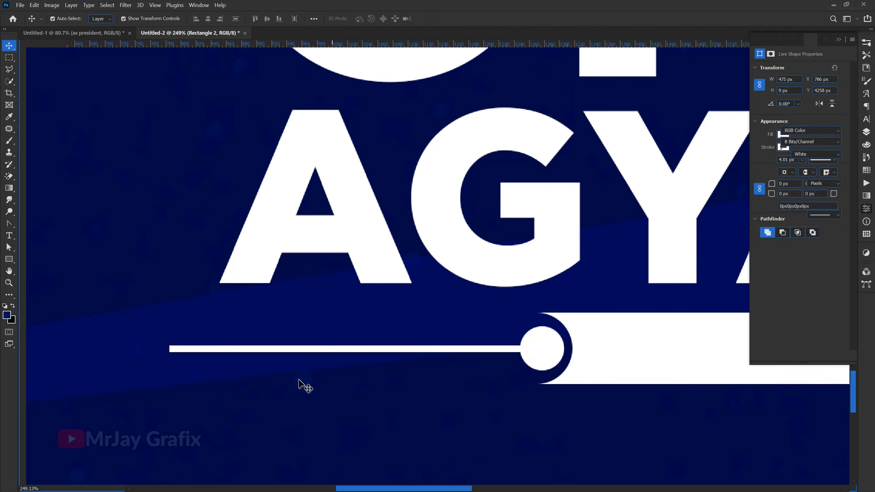
scroll(303, 385, "down", 10)
scroll(272, 376, "down", 2)
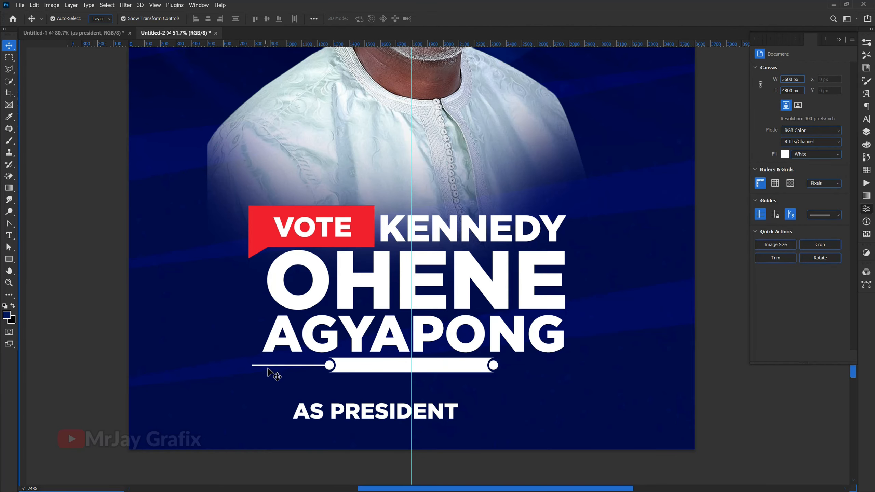
Step: Duplicate the thin white line and place the copy level with it, extending outward from the right circle
left_click(271, 366)
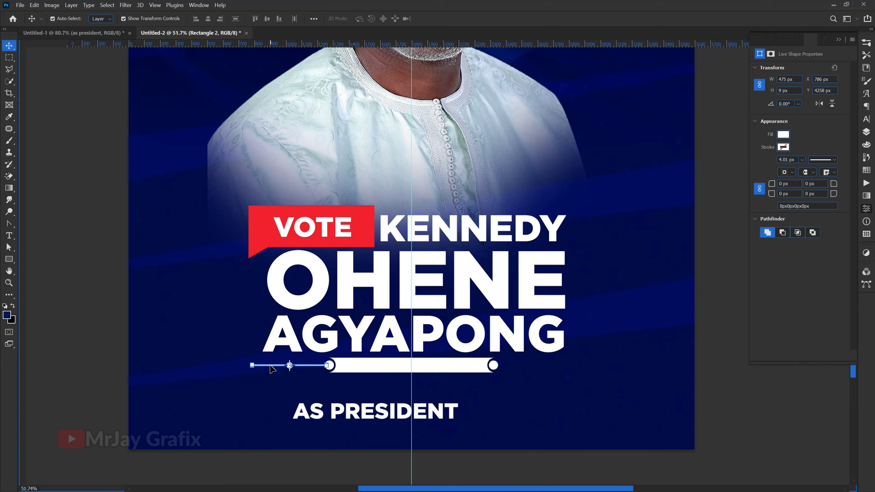
key("ctrl+j")
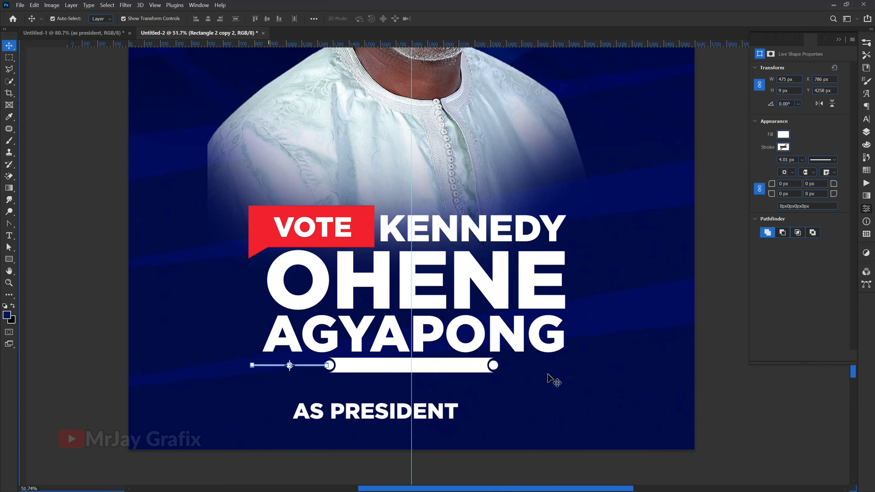
scroll(538, 404, "up", 3)
scroll(472, 401, "up", 3)
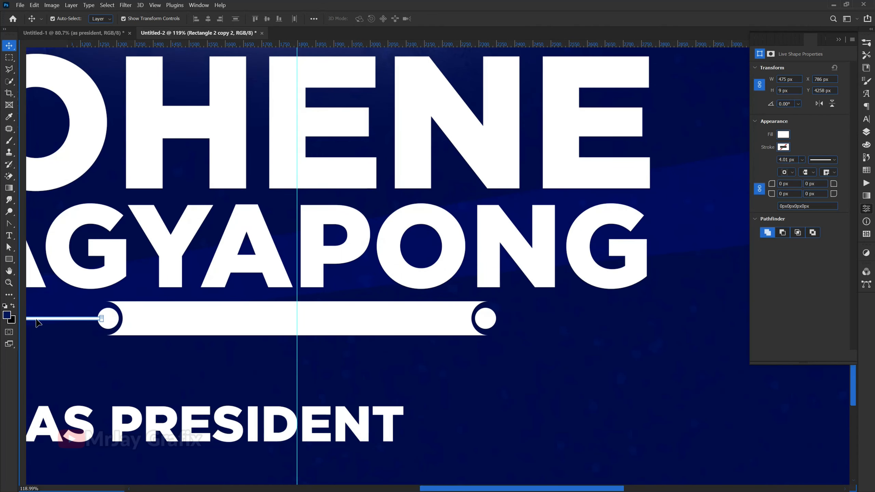
left_click_drag(38, 322, 600, 335)
scroll(555, 393, "down", 3)
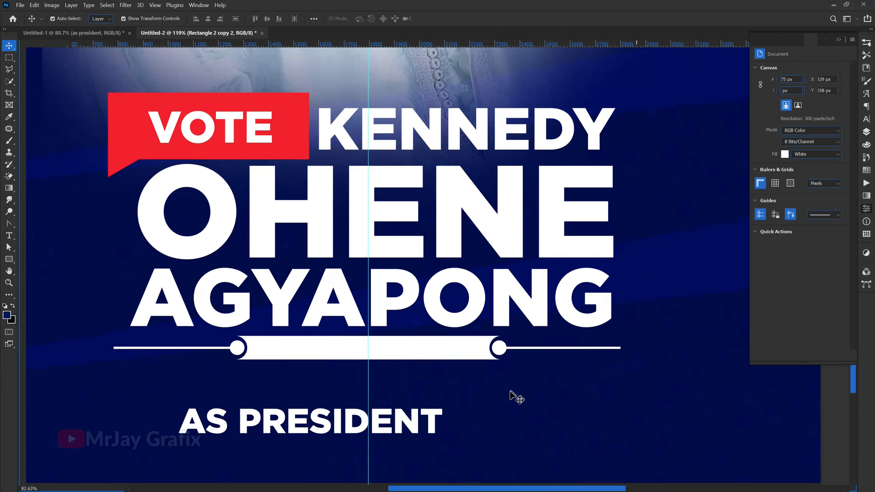
Step: Move the AS PRESIDENT text up onto the white bar
scroll(513, 396, "down", 2)
scroll(391, 384, "up", 1)
left_click(330, 413)
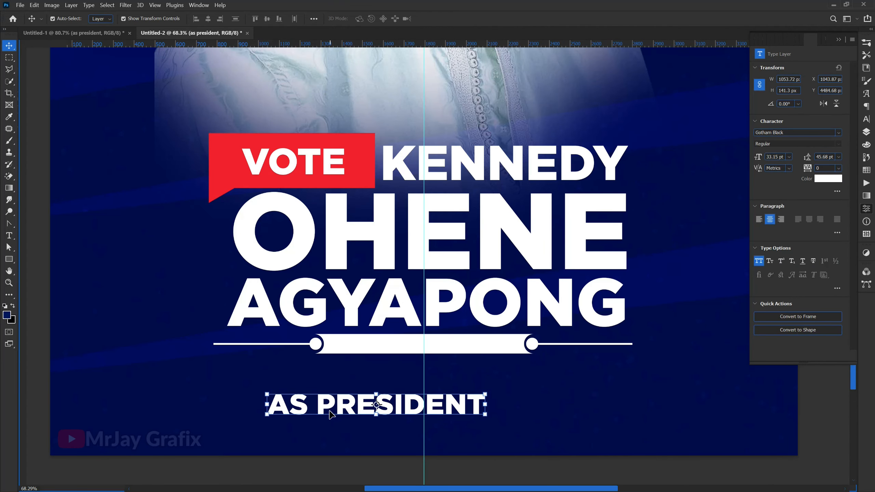
key("ctrl")
scroll(336, 390, "up", 2)
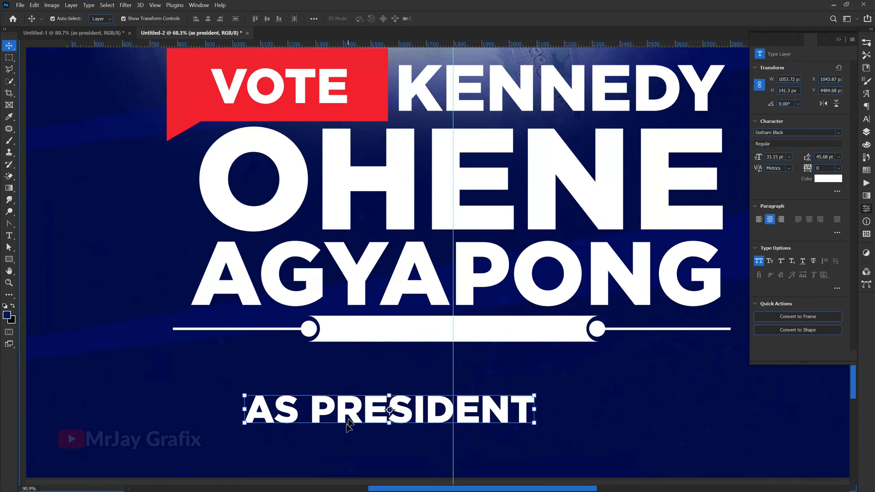
left_click_drag(346, 419, 413, 335)
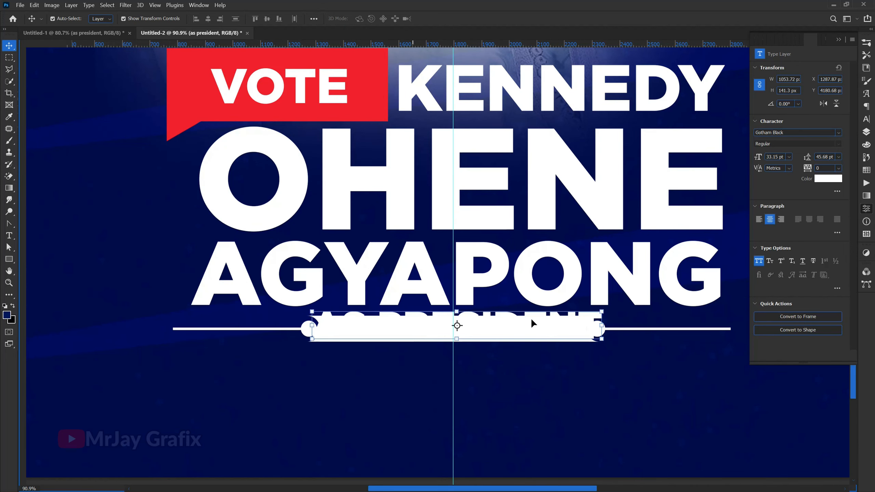
Step: Recolor AS PRESIDENT to dark navy (#000b4e) sampled from the background and scale it to about 758 px wide inside the bar
left_click(824, 183)
left_click(377, 397)
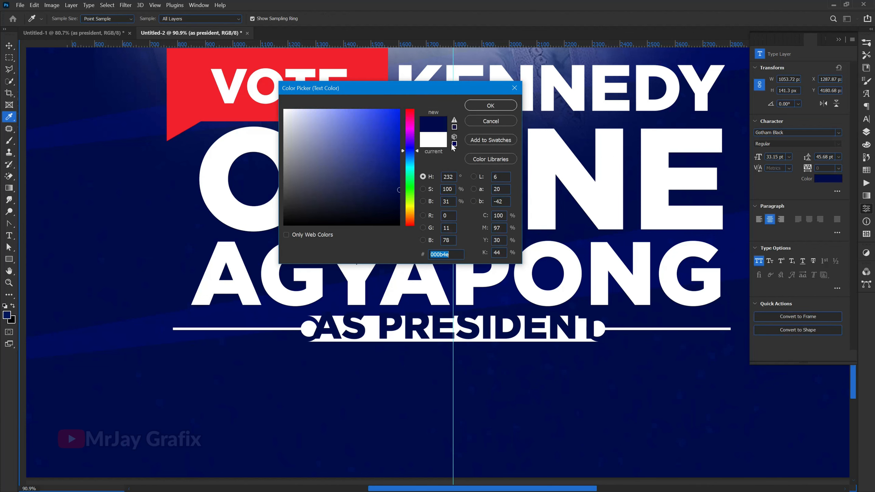
left_click(501, 104)
key("v")
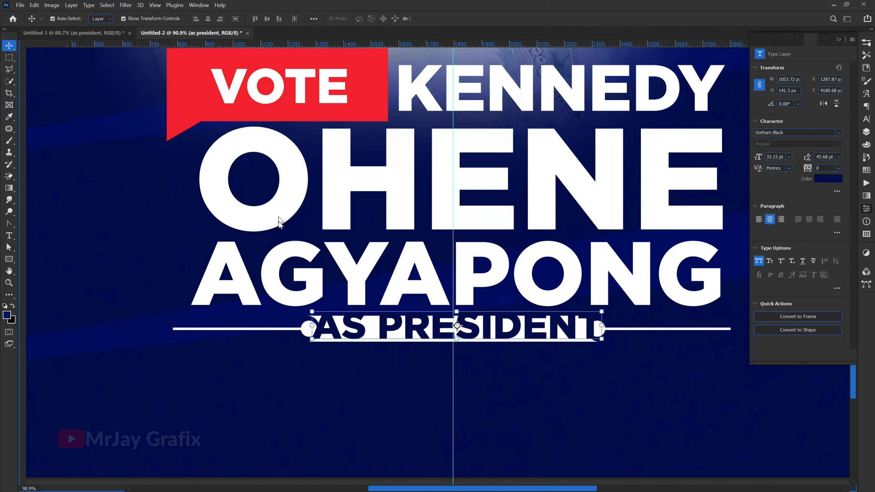
left_click_drag(310, 326, 368, 334)
key("Return")
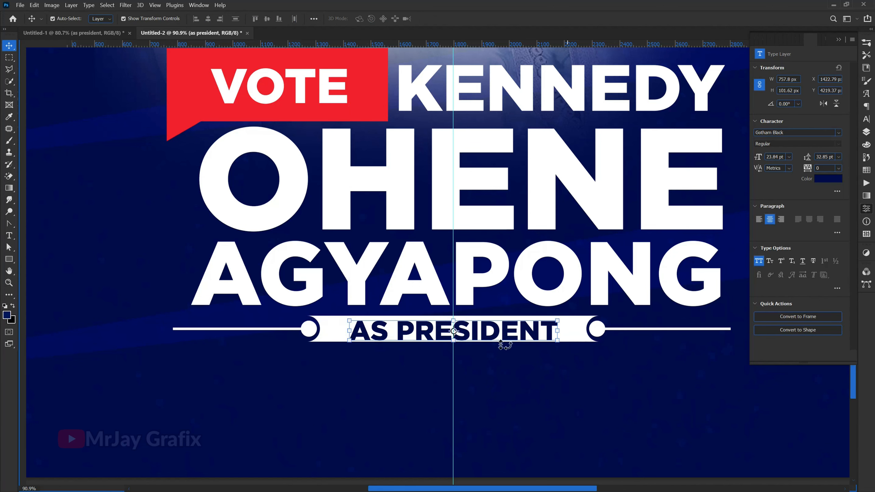
Step: Change the font of the AS PRESIDENT text to Gotham Medium
double_click(479, 332)
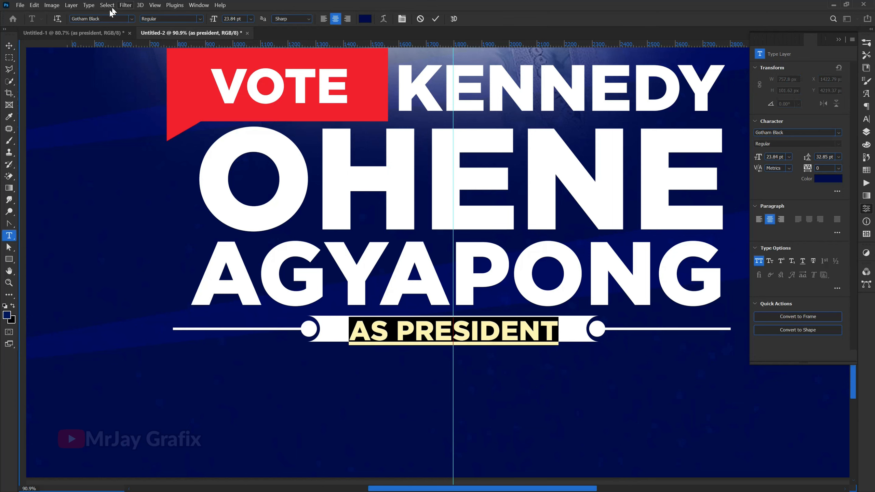
left_click(107, 19)
type("GOTH")
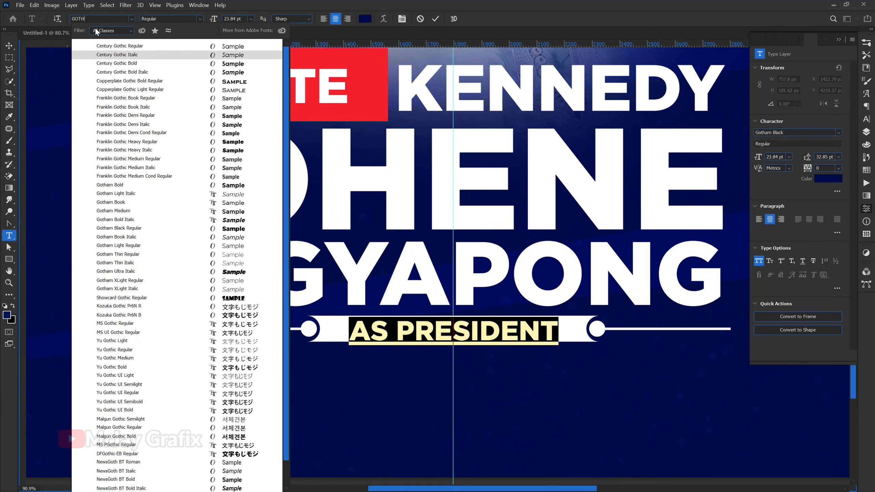
type("AM")
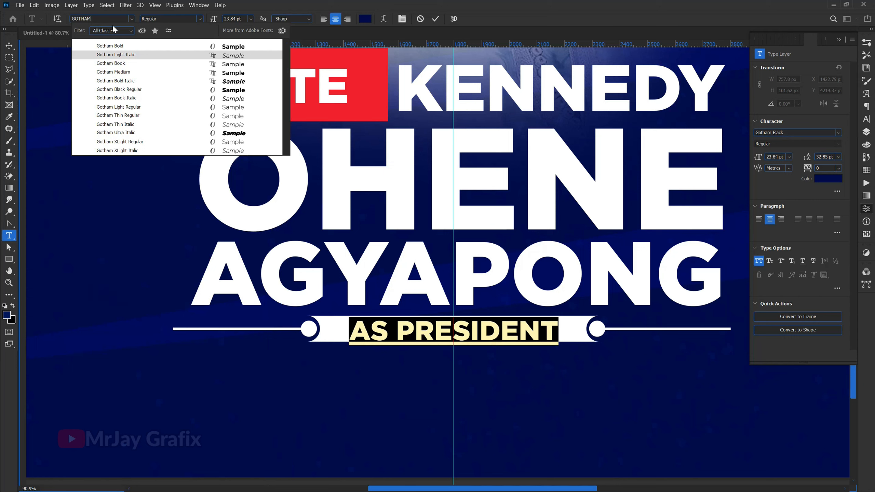
left_click(110, 46)
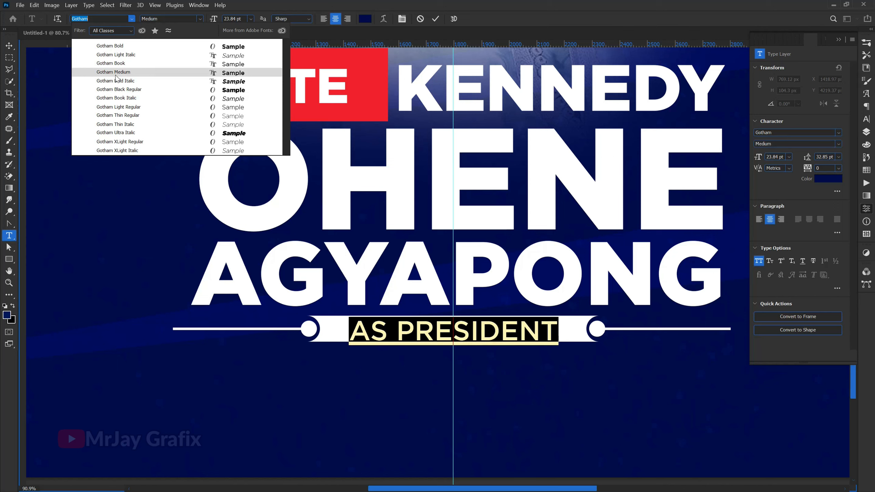
left_click(114, 89)
Step: Replace the word AS with FOR so the bar text reads FOR PRESIDENT
left_click_drag(389, 331, 324, 330)
type("FOR")
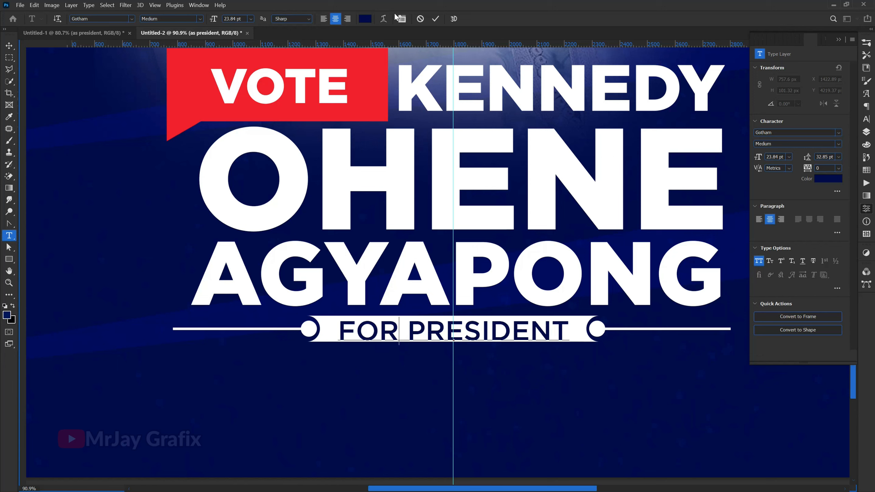
left_click(435, 19)
key("v")
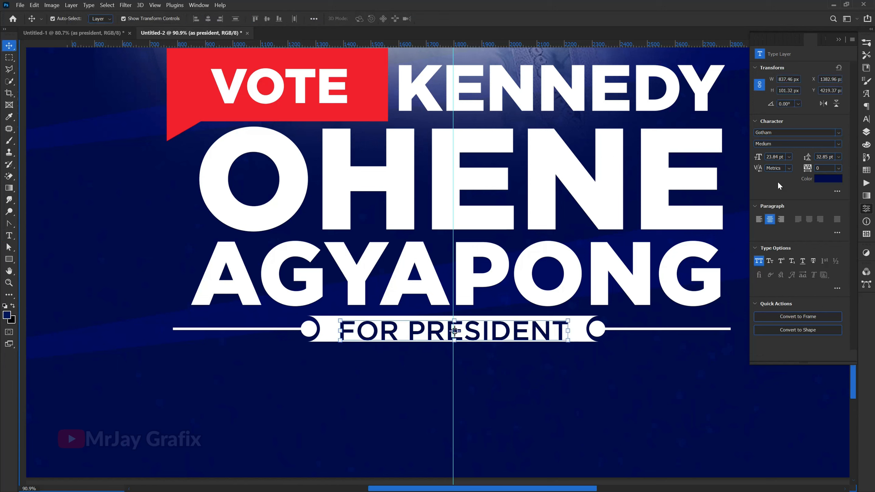
Step: Recolor FOR PRESIDENT to a brighter blue and scale it down to about 683 px wide (19.45 pt), centred in the bar
left_click(826, 180)
left_click_drag(379, 159, 400, 145)
left_click(491, 106)
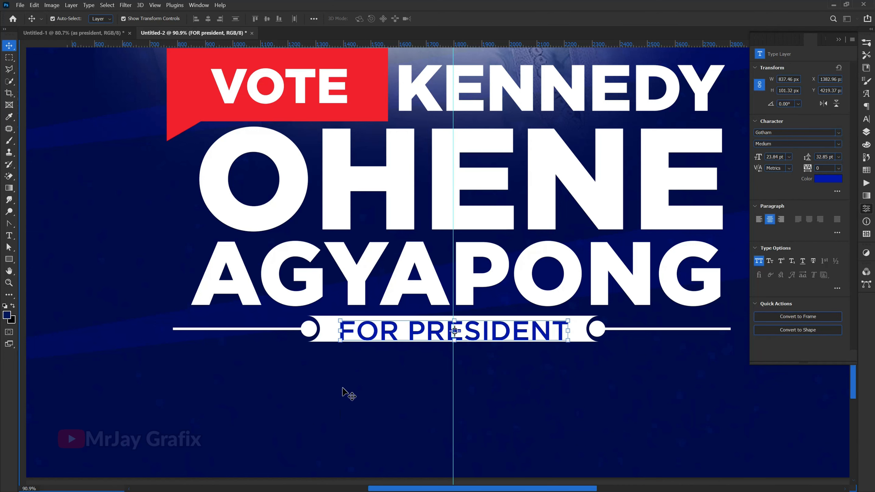
left_click_drag(340, 341, 379, 332)
key("Return")
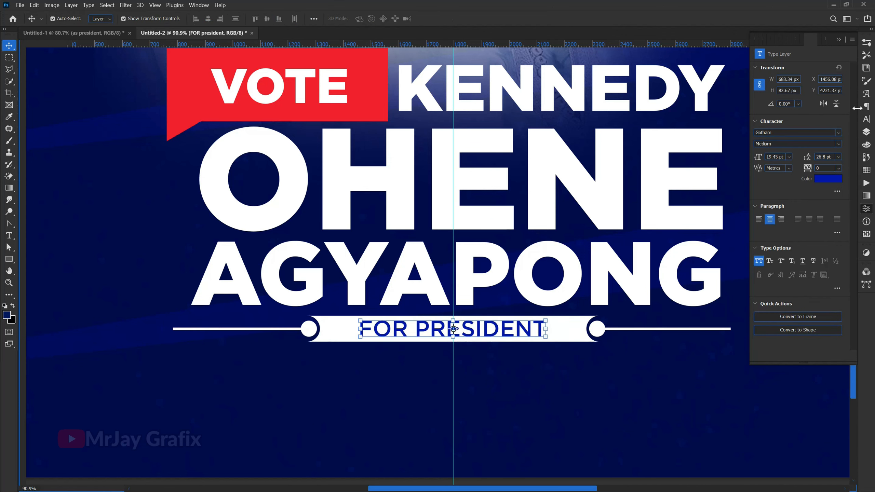
Step: Set the tracking of FOR PRESIDENT to 100 and scale the text down so it sits comfortably inside the white bar
left_click(866, 121)
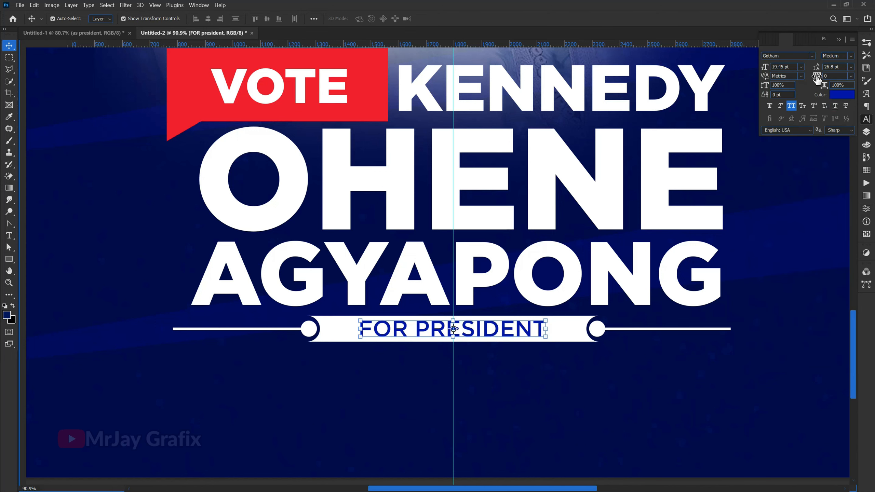
left_click_drag(816, 77, 819, 75)
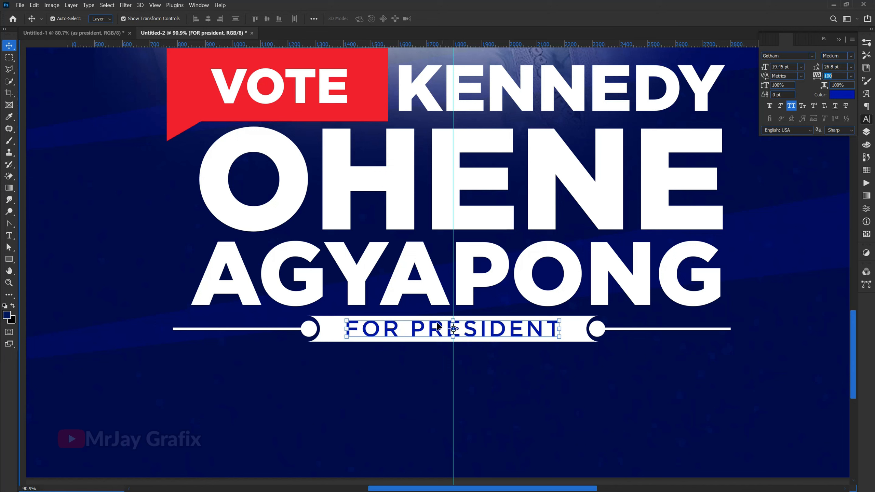
key("ctrl+t")
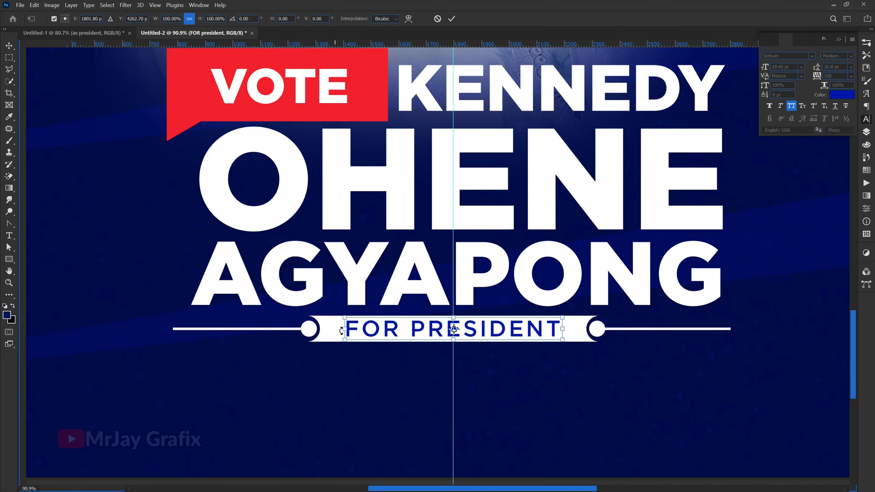
left_click_drag(355, 330, 380, 331)
key("Return")
left_click(391, 401)
Step: Bring the HOPE FOR THE HOPELESS text from Untitled-1 into the poster and place it below the FOR PRESIDENT bar
scroll(417, 403, "down", 5)
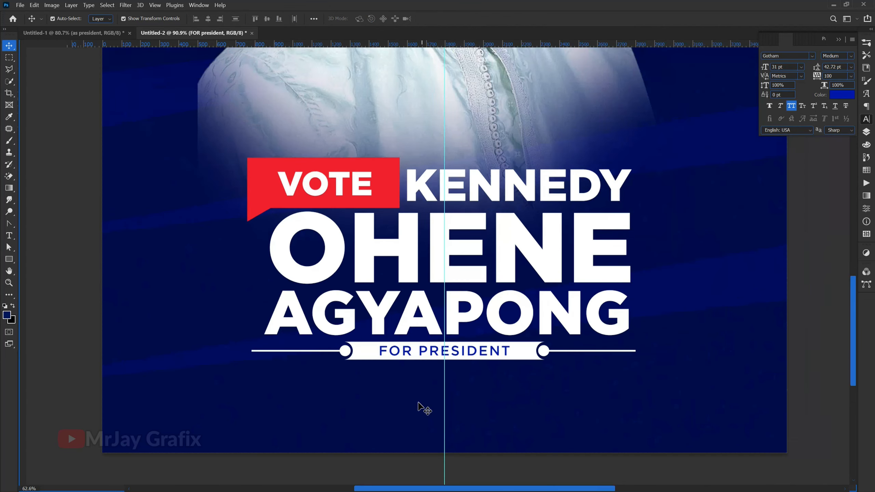
scroll(414, 410, "down", 4)
scroll(365, 372, "up", 2)
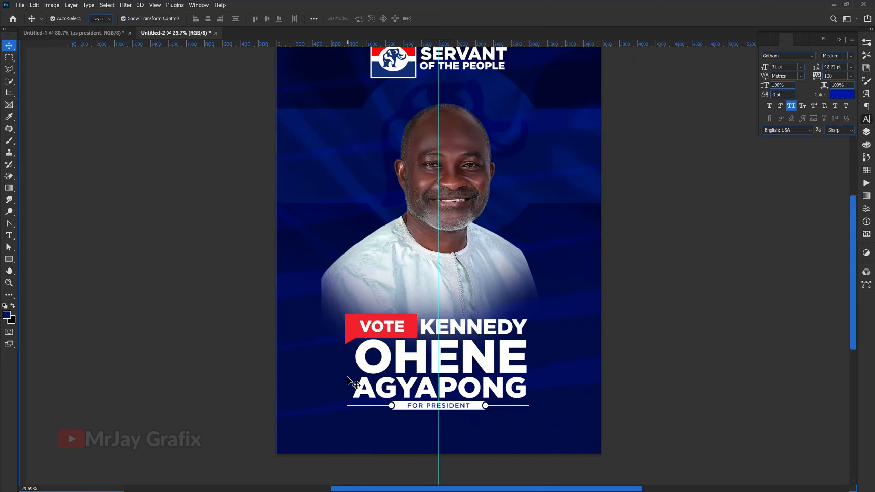
scroll(400, 450, "up", 3)
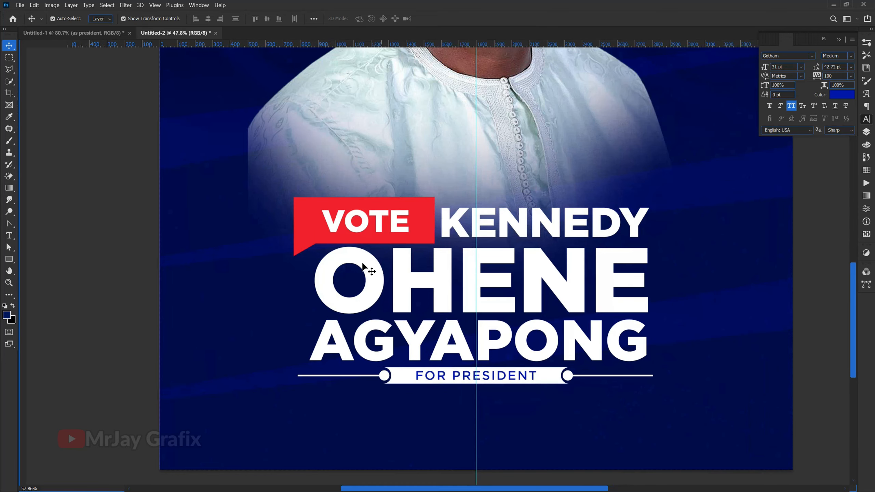
left_click(101, 33)
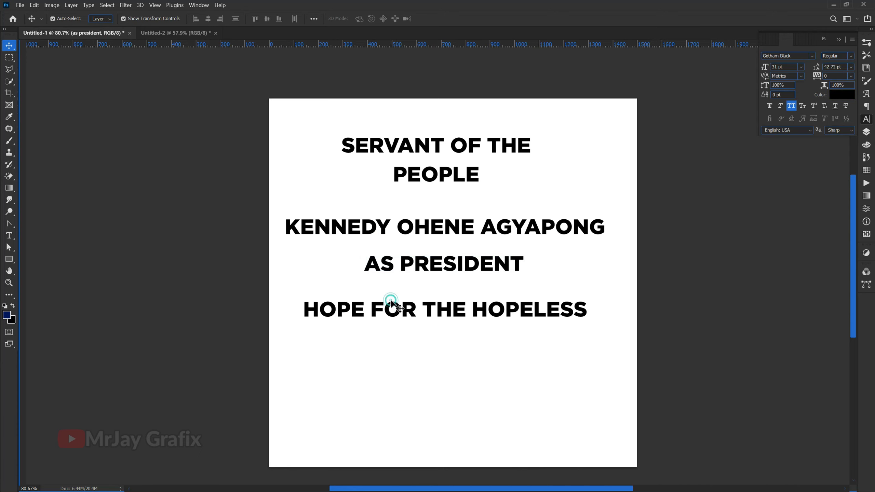
left_click(399, 312)
mouse_move(397, 312)
left_mouse_down()
mouse_move(207, 92)
mouse_move(203, 35)
mouse_move(384, 320)
left_mouse_up()
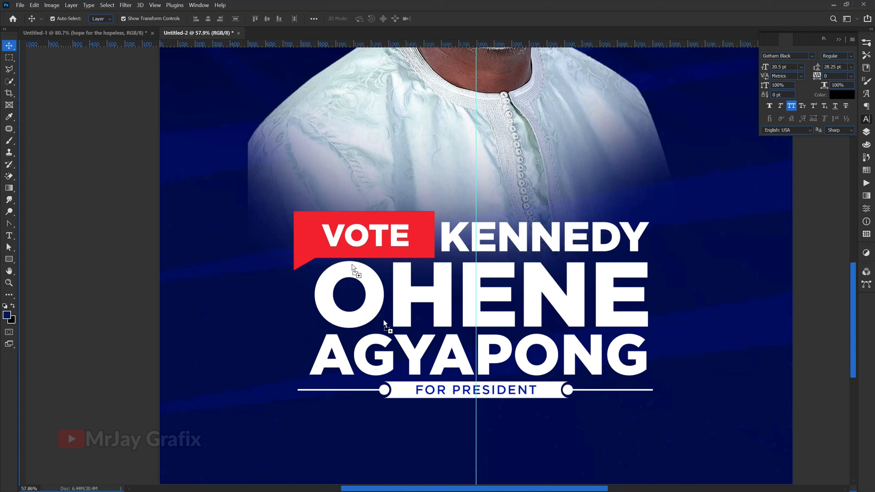
left_click_drag(464, 463, 465, 463)
scroll(419, 400, "down", 2)
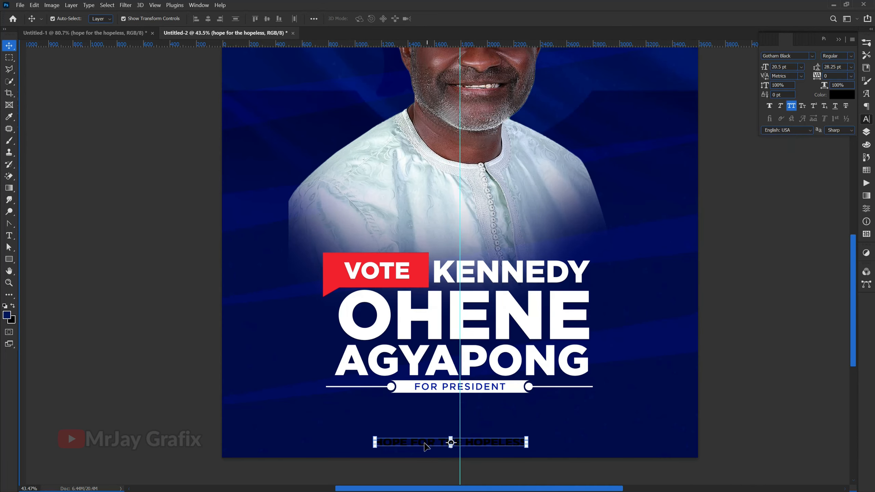
left_click_drag(427, 438, 426, 422)
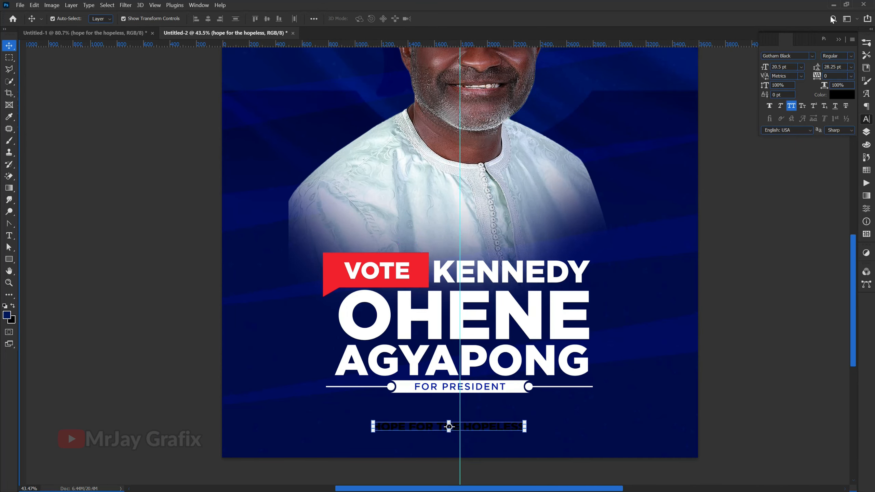
Step: Recolor the HOPE FOR THE HOPELESS slogan to bright cyan (#00deff)
left_click(834, 96)
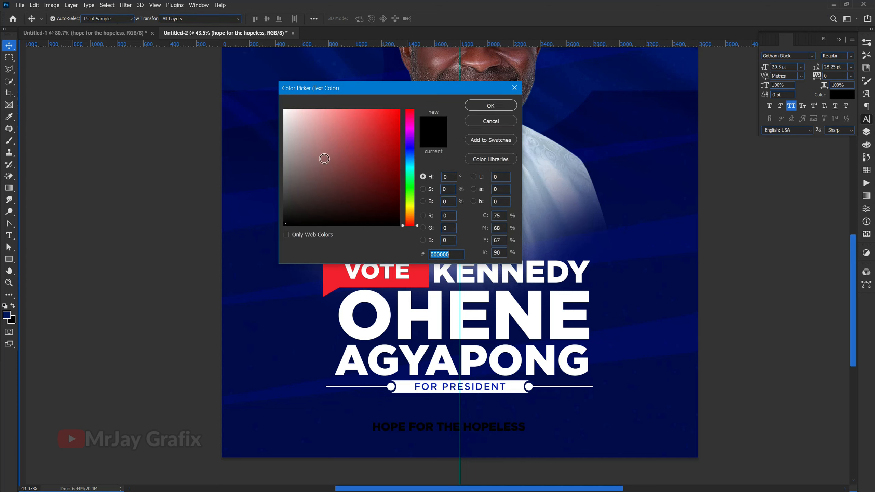
left_click_drag(410, 173, 409, 165)
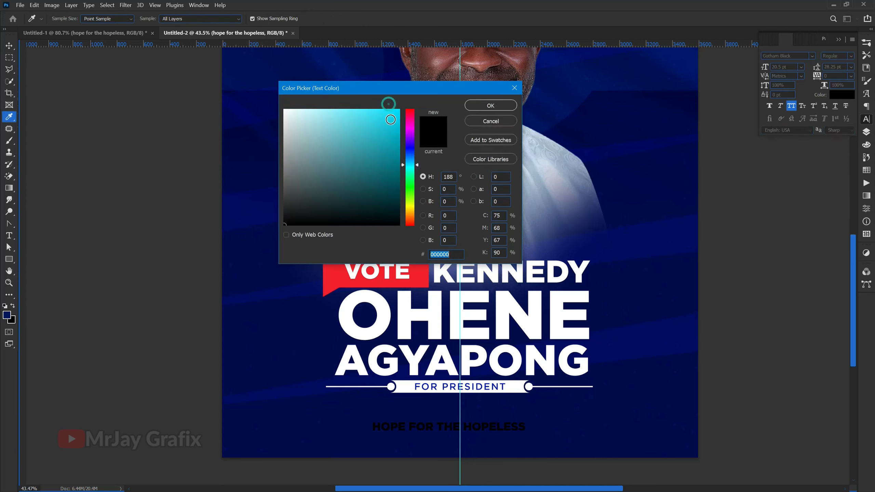
left_click_drag(396, 111, 410, 108)
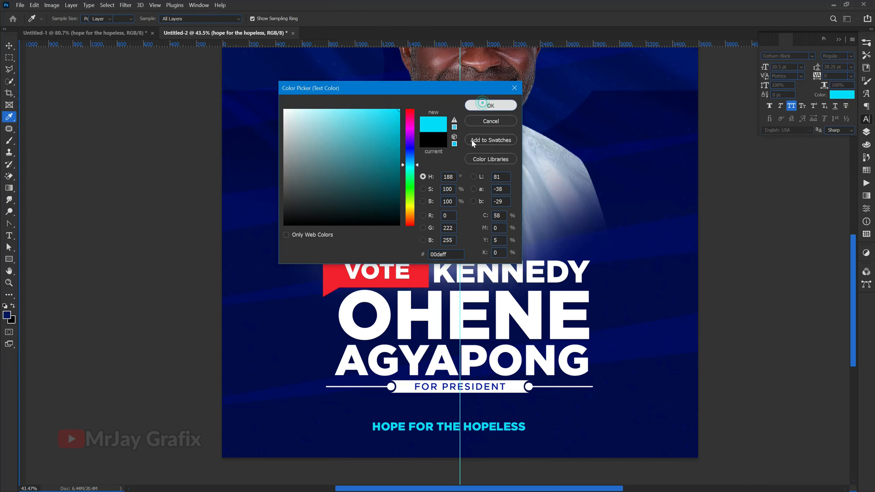
left_click(483, 108)
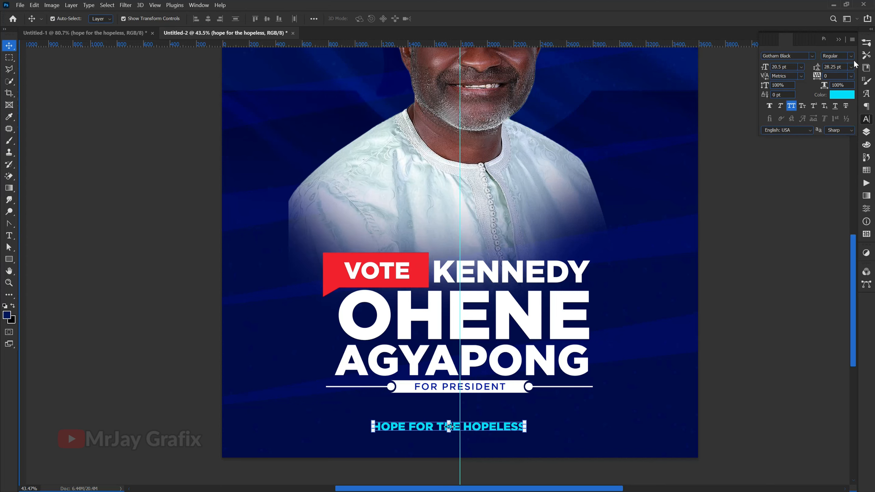
Step: Change the font of the HOPE FOR THE HOPELESS slogan to Gotham Book
left_click(777, 56)
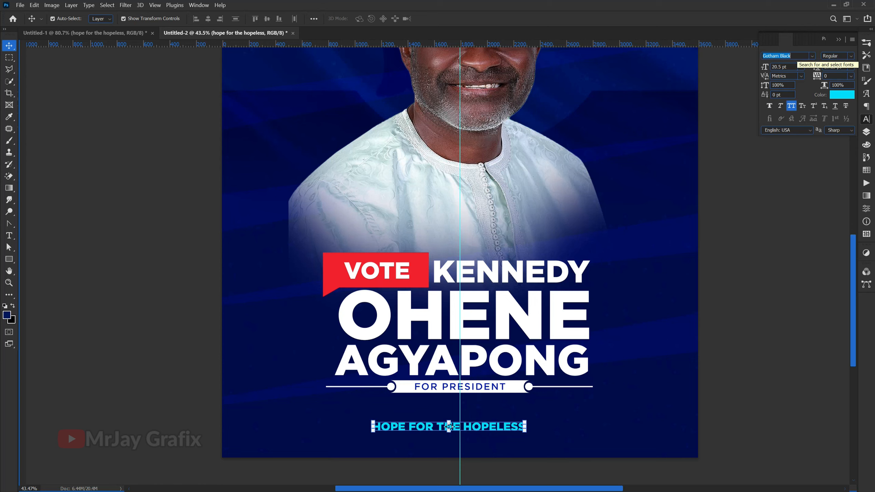
type("GOTHA")
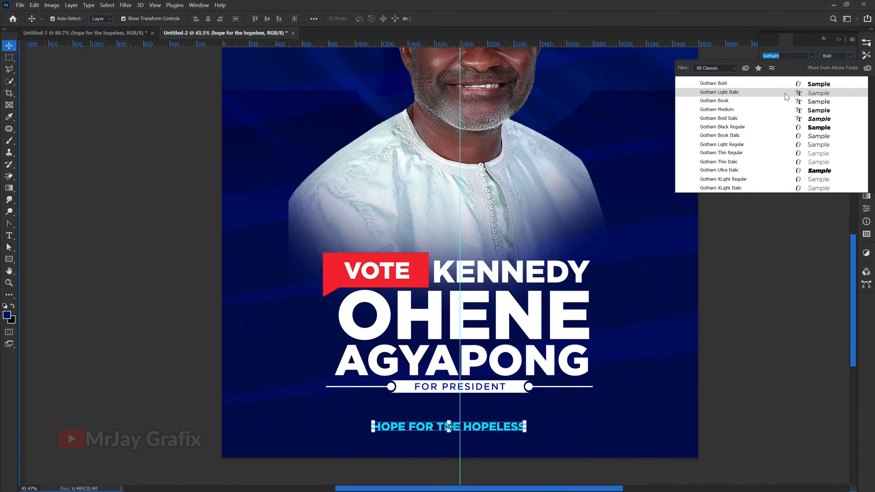
left_click(786, 104)
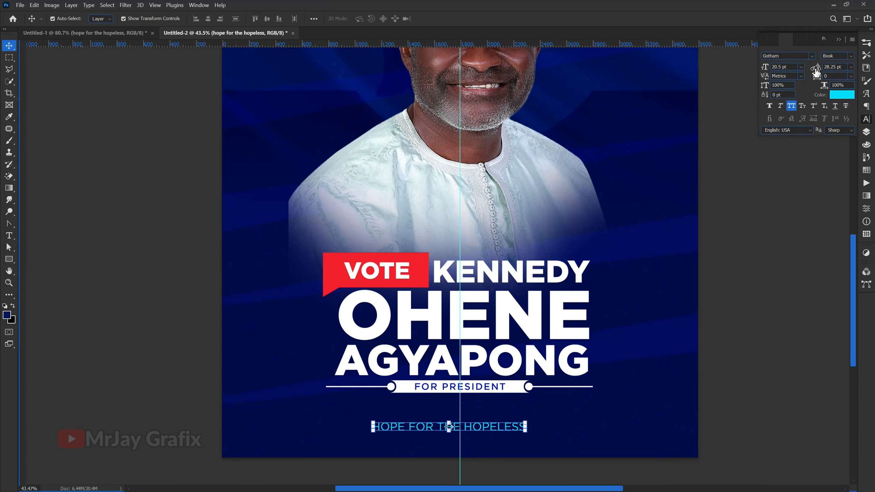
Step: Widen the slogan's tracking to 860 and shift it slightly so it is roughly centred near the poster's bottom edge
left_click_drag(816, 76, 833, 78)
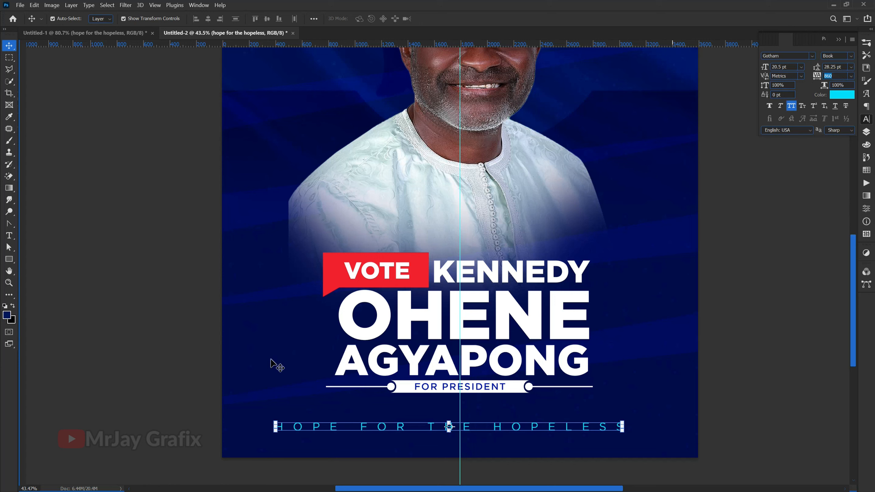
left_click(338, 444)
left_click_drag(389, 427, 398, 435)
Step: Review the poster's overall composition, from the party logo and portrait to the name block and the bottom slogan
scroll(293, 434, "down", 1)
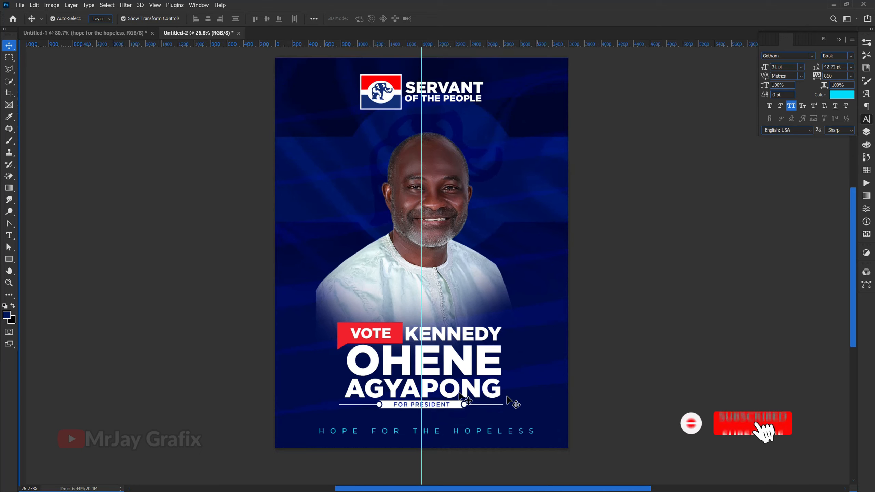
scroll(331, 393, "up", 1)
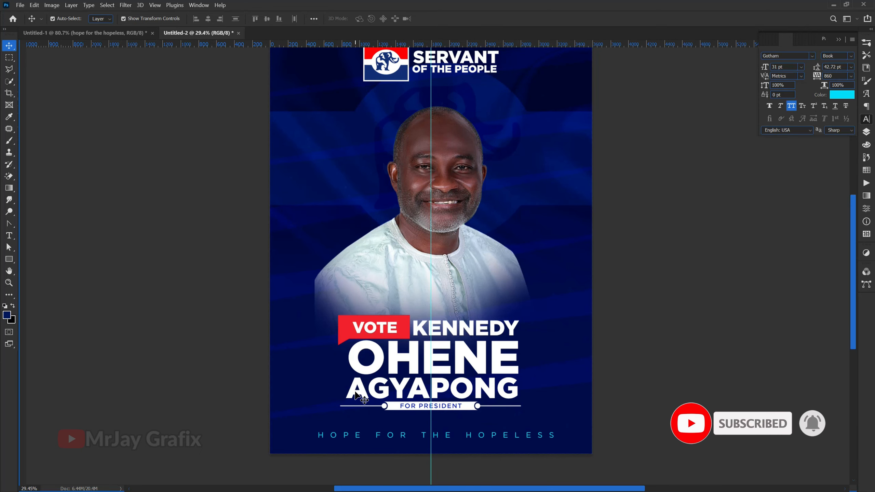
scroll(314, 395, "down", 2)
scroll(288, 383, "up", 2)
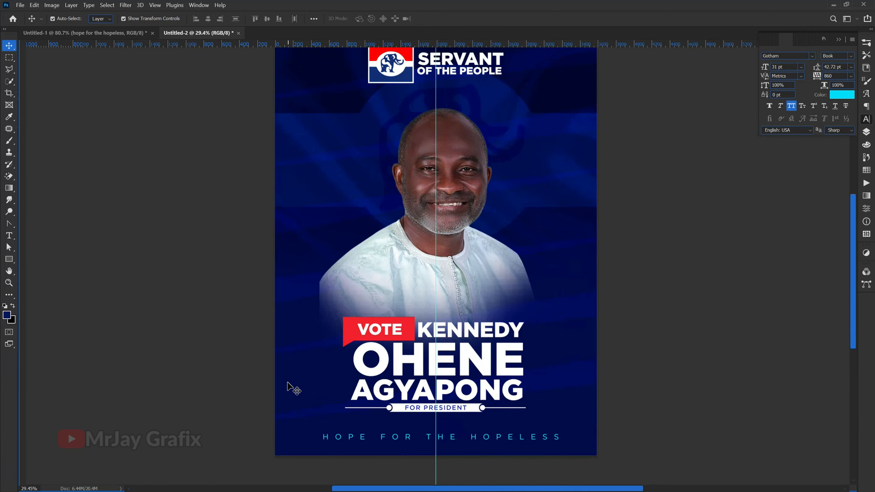
scroll(288, 386, "down", 1)
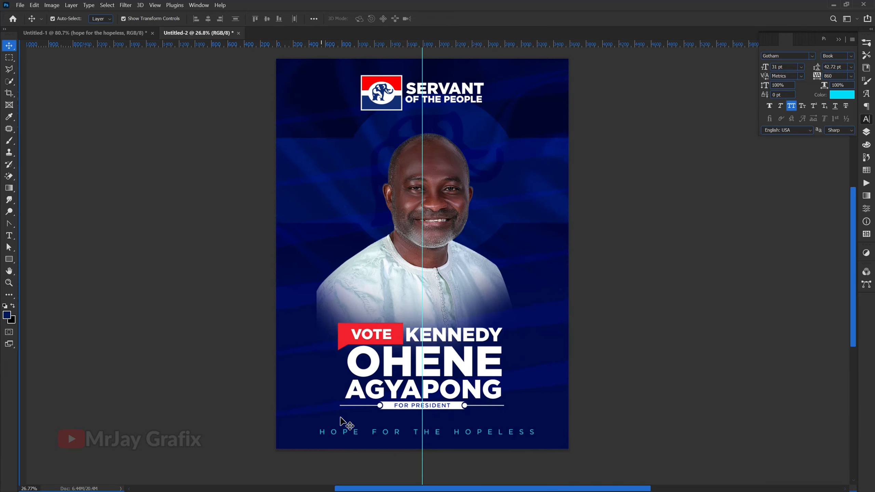
scroll(342, 421, "up", 1)
scroll(361, 431, "down", 1)
scroll(330, 385, "up", 1)
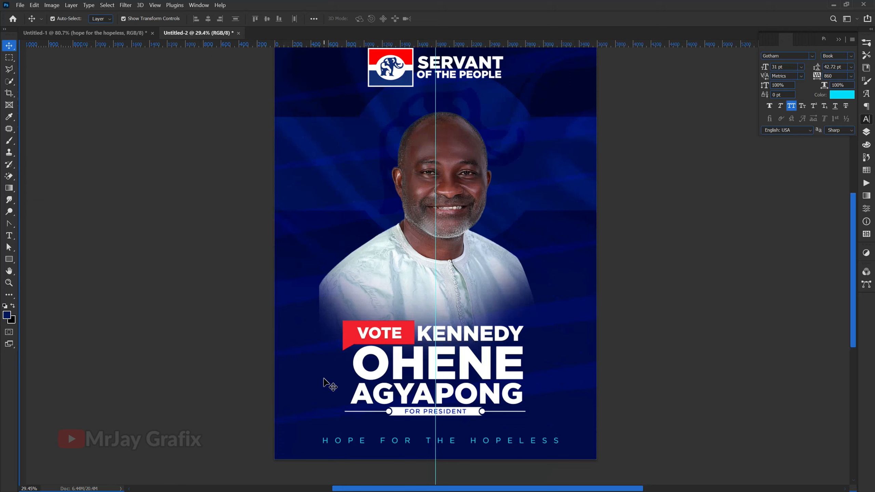
scroll(350, 279, "down", 1)
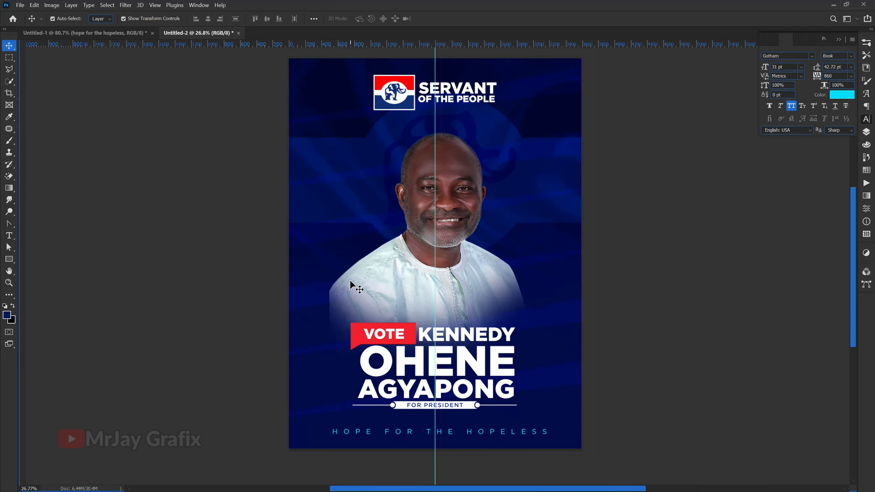
scroll(365, 289, "up", 1)
scroll(343, 377, "down", 1)
scroll(309, 347, "up", 1)
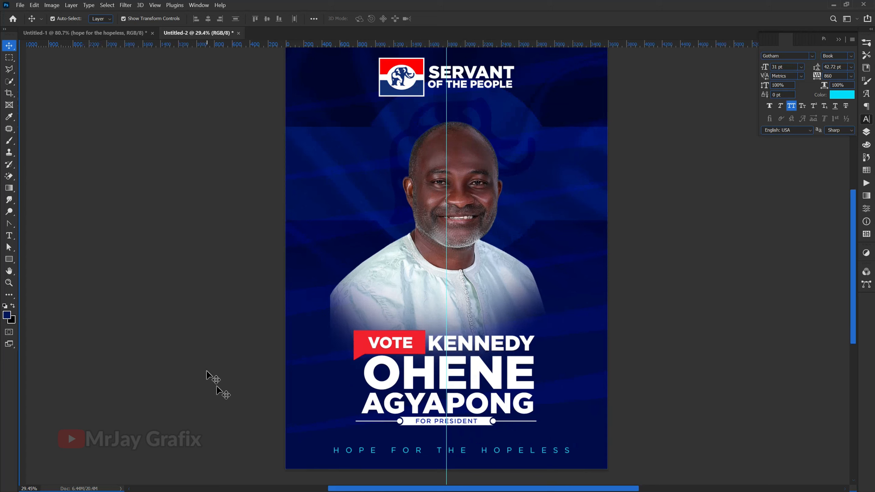
scroll(296, 443, "down", 2)
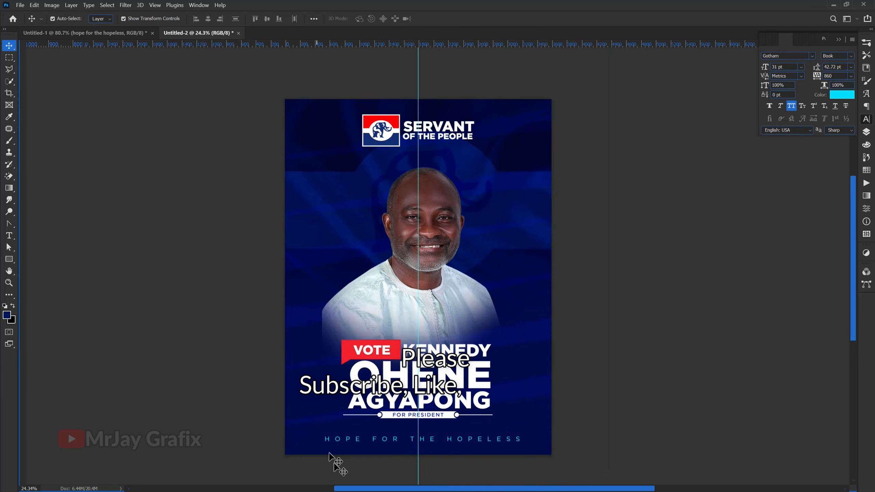
scroll(339, 467, "up", 5)
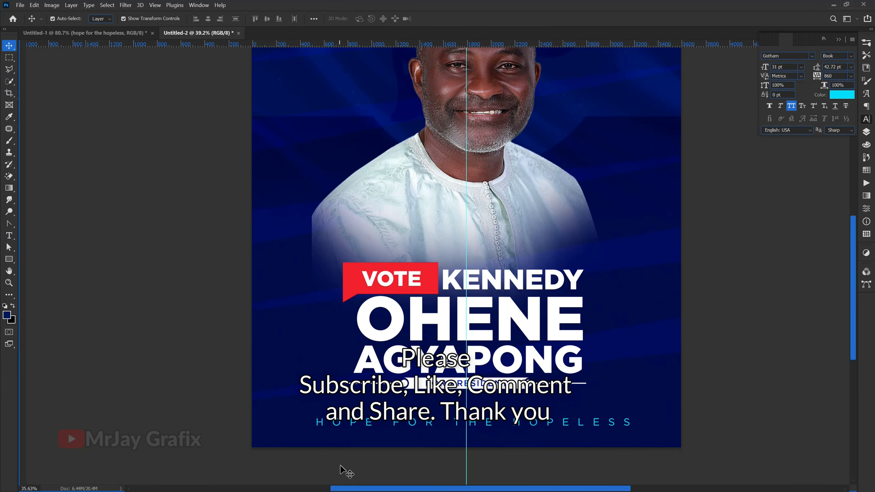
scroll(342, 465, "down", 4)
scroll(341, 466, "down", 1)
scroll(326, 436, "up", 1)
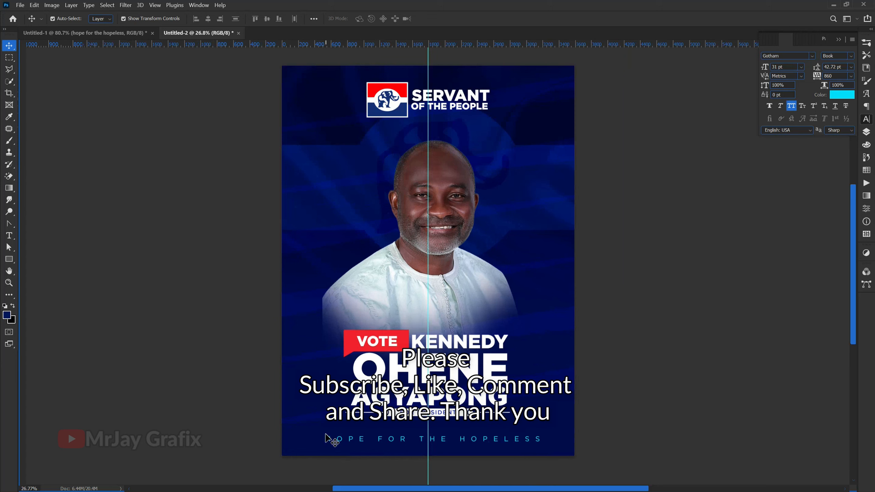